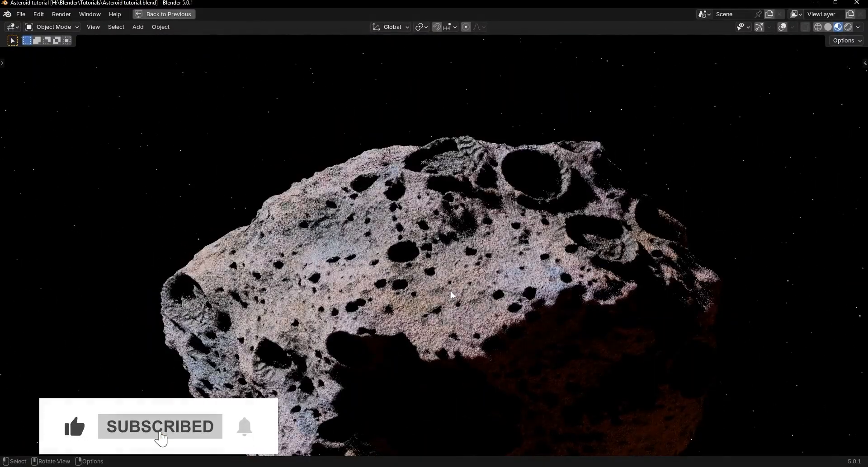
{"action": "scroll", "coordinate": [451, 291], "scroll_direction": "up", "scroll_amount": 6}
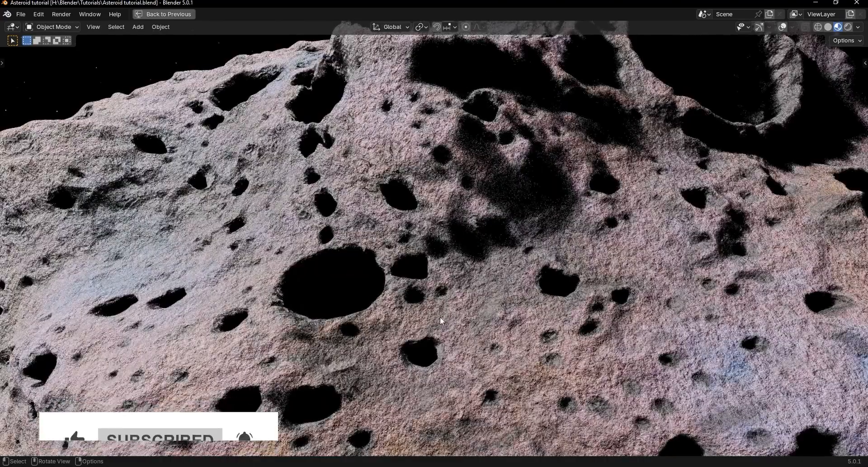
{"action": "middle_click_drag", "start_coordinate": [456, 260], "coordinate": [441, 332]}
{"action": "scroll", "coordinate": [450, 233], "scroll_direction": "down", "scroll_amount": 10}
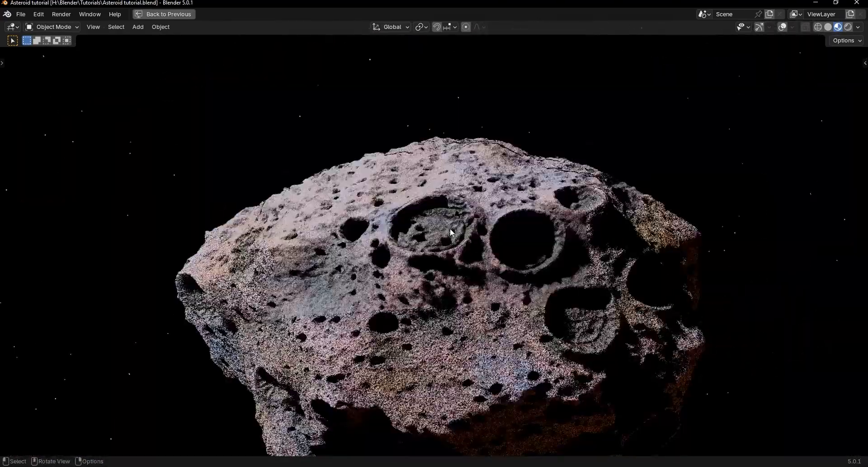
{"action": "scroll", "coordinate": [449, 265], "scroll_direction": "down", "scroll_amount": 5}
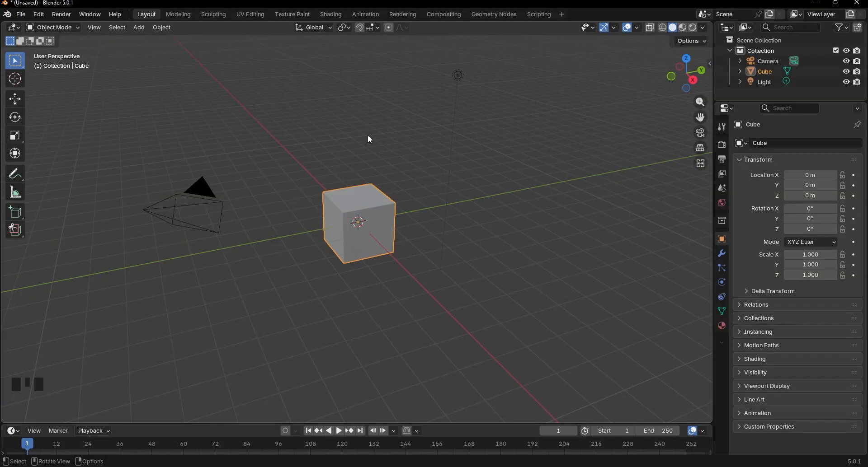
- With the cube selected, switch to the Geometry Nodes workspace and merge the spreadsheet area into the 3D viewport
{"action": "left_click", "coordinate": [355, 206]}
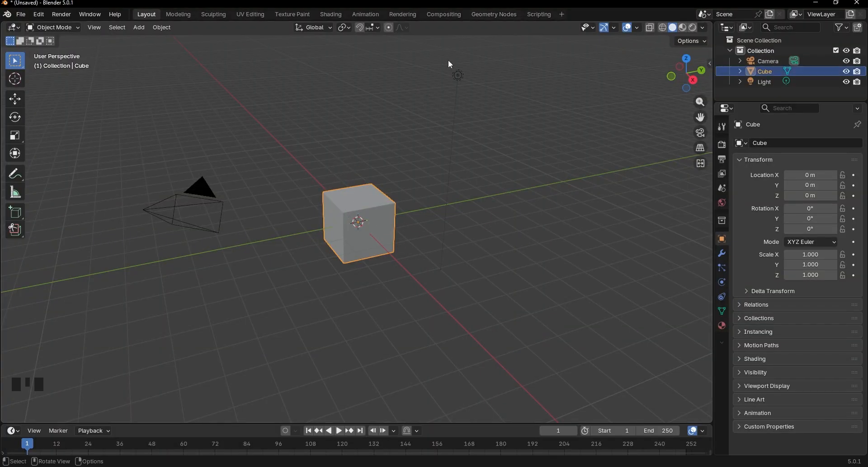
{"action": "left_click", "coordinate": [492, 15]}
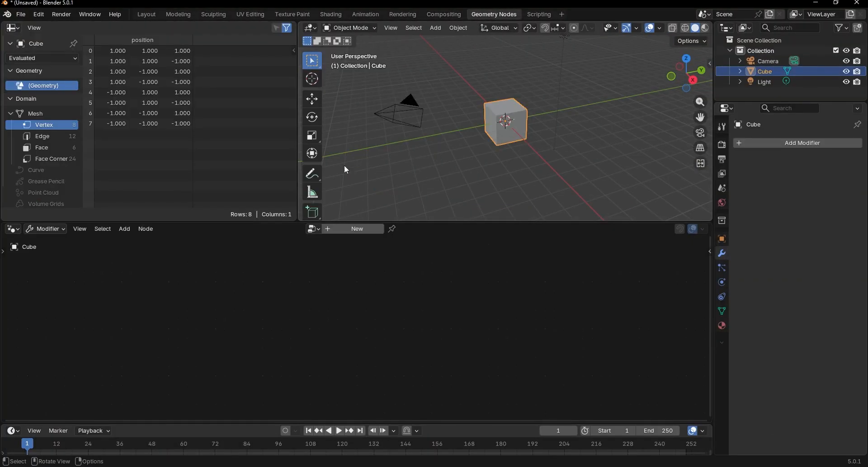
{"action": "right_click", "coordinate": [298, 157]}
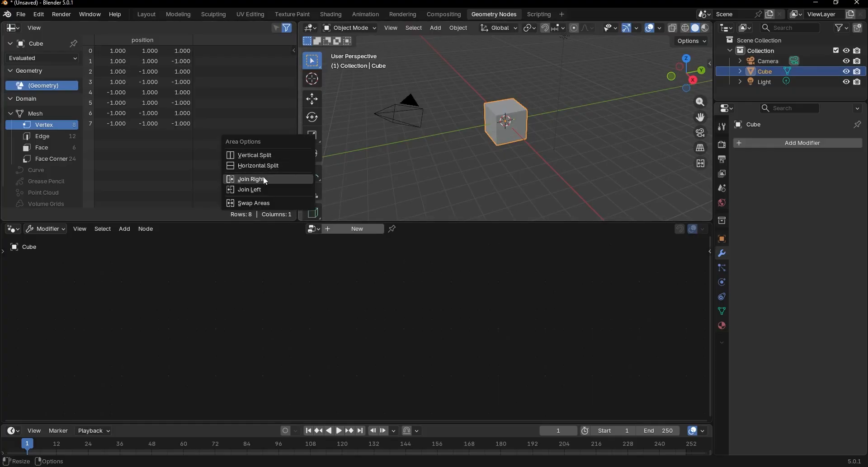
{"action": "left_click", "coordinate": [256, 190]}
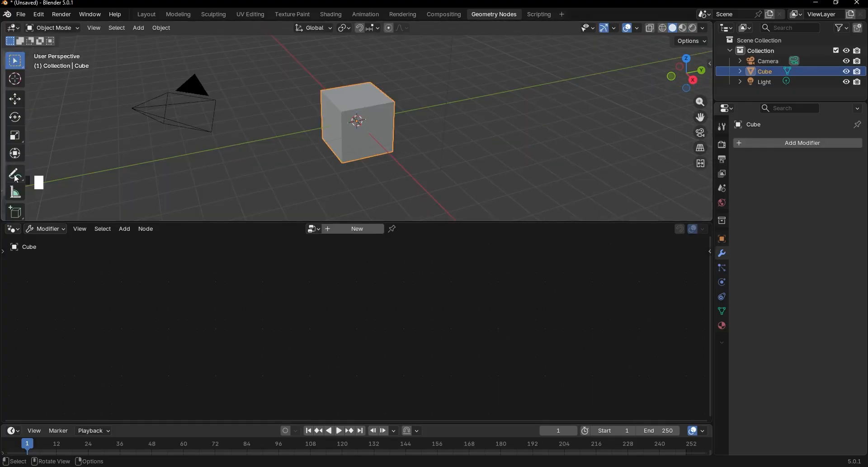
- Create a new geometry node group on the cube and enlarge the node editor area
{"action": "middle_click_drag", "start_coordinate": [84, 157], "coordinate": [379, 164]}
{"action": "left_click", "coordinate": [354, 230]}
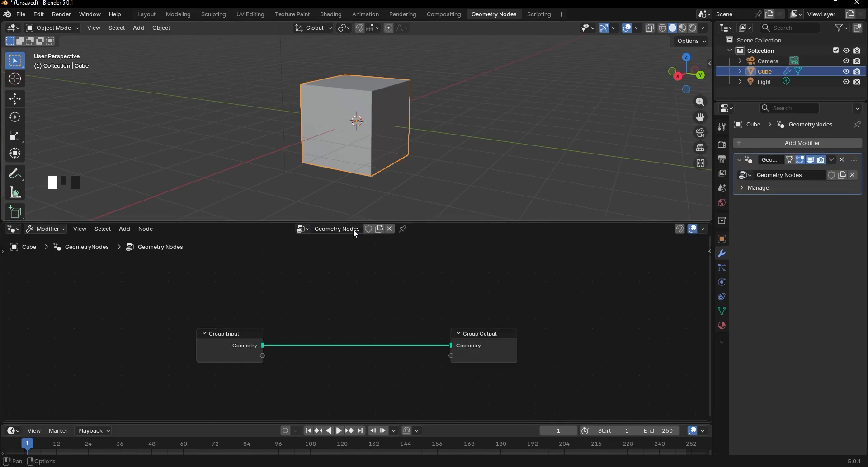
{"action": "left_click_drag", "start_coordinate": [347, 222], "coordinate": [355, 135]}
{"action": "scroll", "coordinate": [363, 262], "scroll_direction": "down", "scroll_amount": 13}
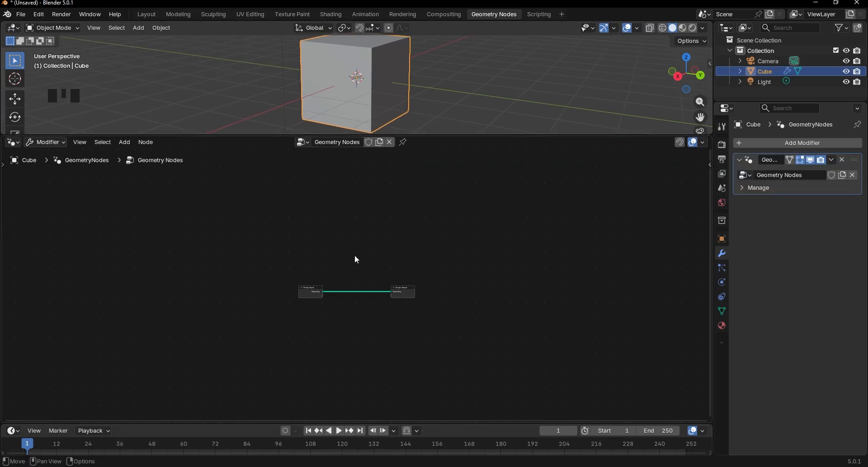
- Delete the Group Input node from the node tree
{"action": "scroll", "coordinate": [352, 260], "scroll_direction": "up", "scroll_amount": 4}
{"action": "left_click_drag", "start_coordinate": [343, 244], "coordinate": [246, 366]}
{"action": "scroll", "coordinate": [271, 319], "scroll_direction": "up", "scroll_amount": 3}
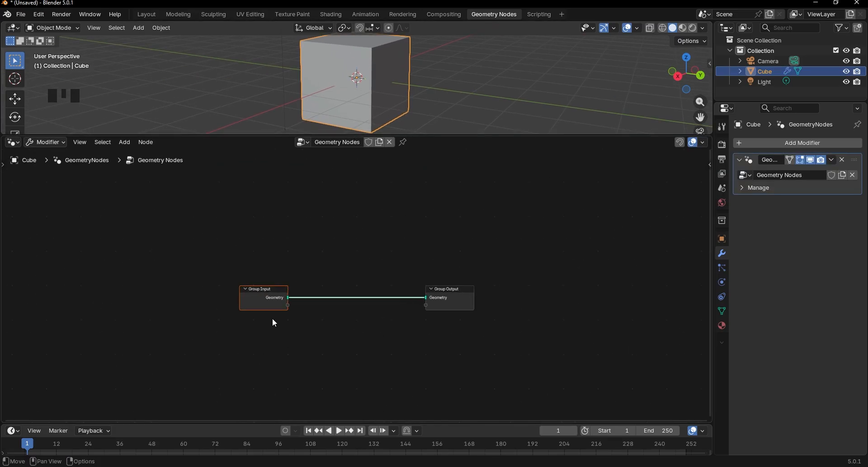
{"action": "right_click", "coordinate": [243, 302]}
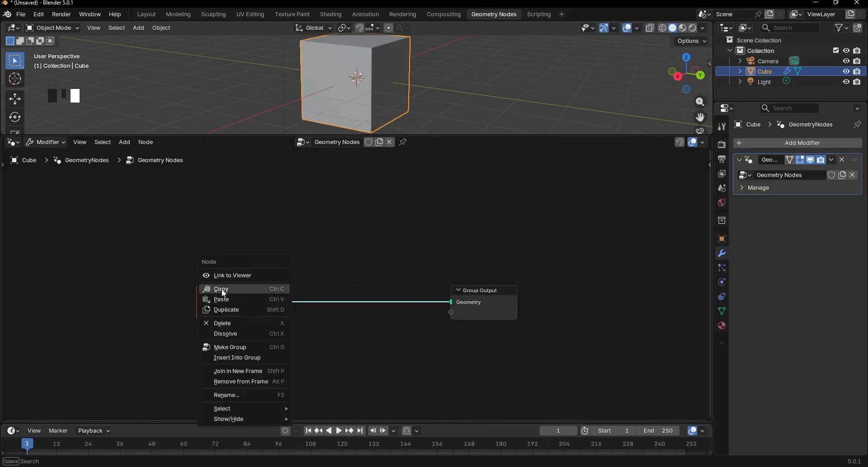
{"action": "left_click", "coordinate": [226, 324]}
- Add an Ico Sphere node and connect its Mesh output to the Geometry input of Group Output
{"action": "key", "text": "shift+a"}
{"action": "left_click", "coordinate": [208, 217]}
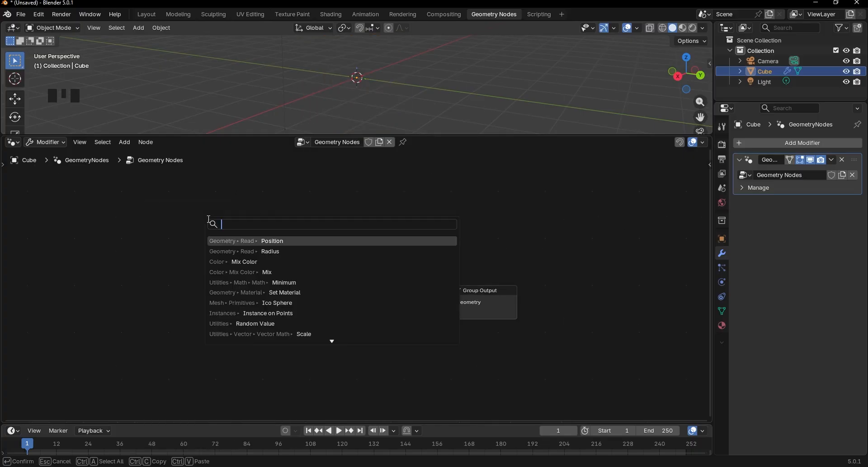
{"action": "type", "text": "ico"}
{"action": "key", "text": "Return"}
{"action": "left_click", "coordinate": [132, 245]}
{"action": "left_click", "coordinate": [252, 245]}
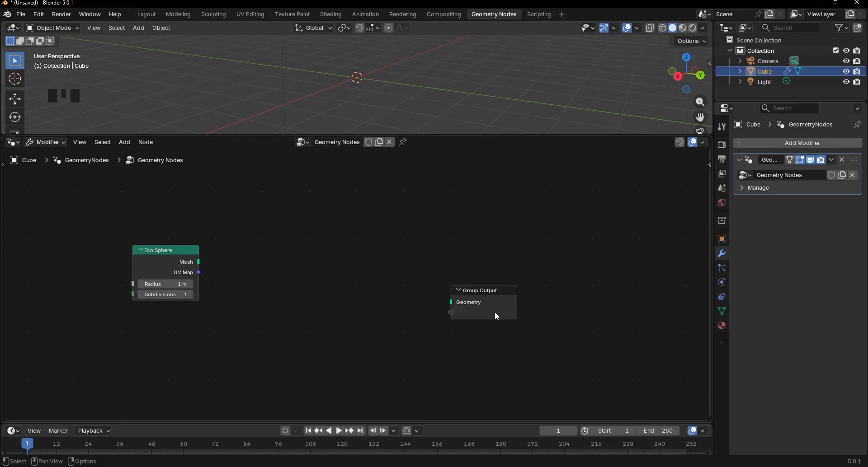
{"action": "left_click_drag", "start_coordinate": [497, 317], "coordinate": [517, 294]}
{"action": "left_click_drag", "start_coordinate": [199, 262], "coordinate": [535, 262]}
- Set the Ico Sphere's subdivisions to 5 and move the node further from Group Output
{"action": "left_click_drag", "start_coordinate": [164, 254], "coordinate": [145, 254]}
{"action": "middle_click_drag", "start_coordinate": [122, 294], "coordinate": [204, 263]}
{"action": "scroll", "coordinate": [248, 271], "scroll_direction": "up", "scroll_amount": 3}
{"action": "left_click", "coordinate": [251, 264]}
{"action": "left_click", "coordinate": [252, 263]}
{"action": "left_click", "coordinate": [252, 263]}
{"action": "left_click_drag", "start_coordinate": [214, 227], "coordinate": [181, 232]}
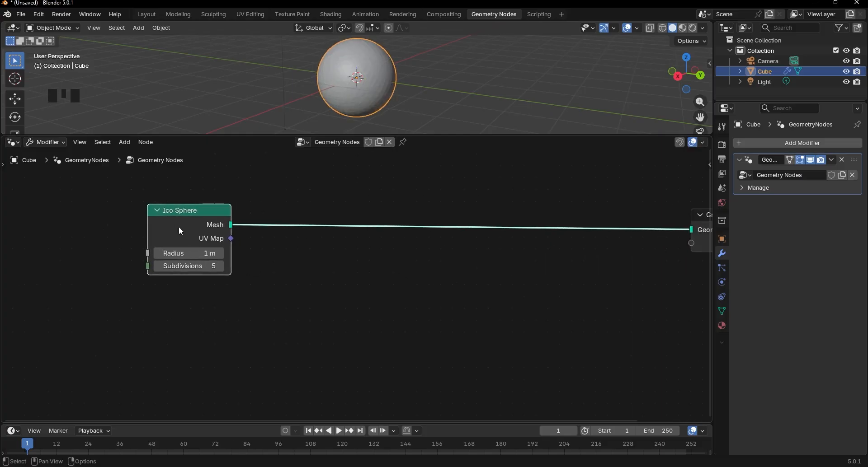
- Insert a Set Position node on the link between Ico Sphere and Group Output
{"action": "key", "text": "shift+a"}
{"action": "type", "text": "set s"}
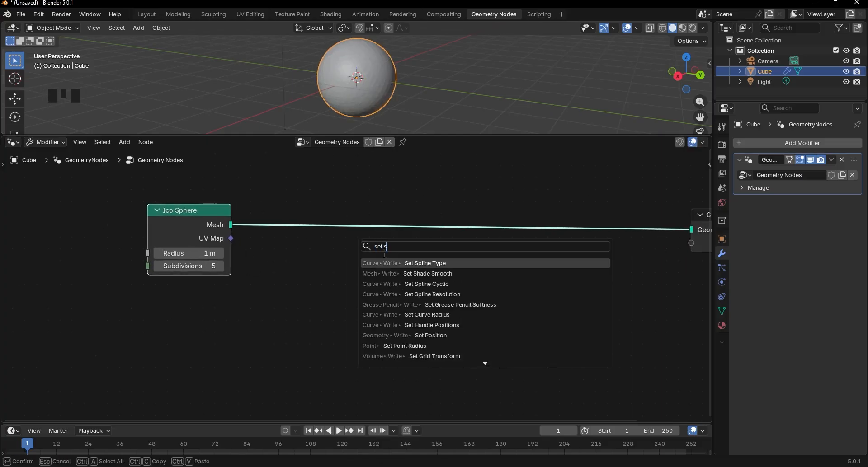
{"action": "key", "text": "BackSpace"}
{"action": "left_click", "coordinate": [394, 263]}
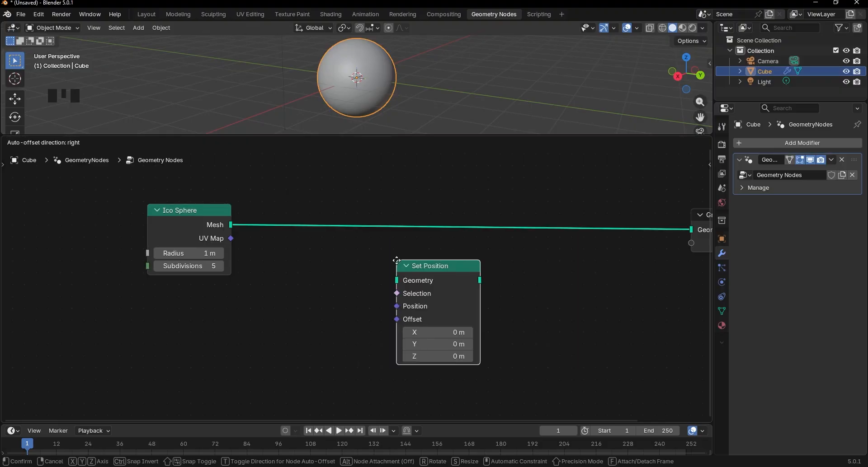
{"action": "left_click", "coordinate": [423, 187]}
- Insert a Subdivision Surface node between Set Position and Group Output
{"action": "middle_click_drag", "start_coordinate": [518, 222], "coordinate": [309, 252]}
{"action": "key", "text": "shift+a"}
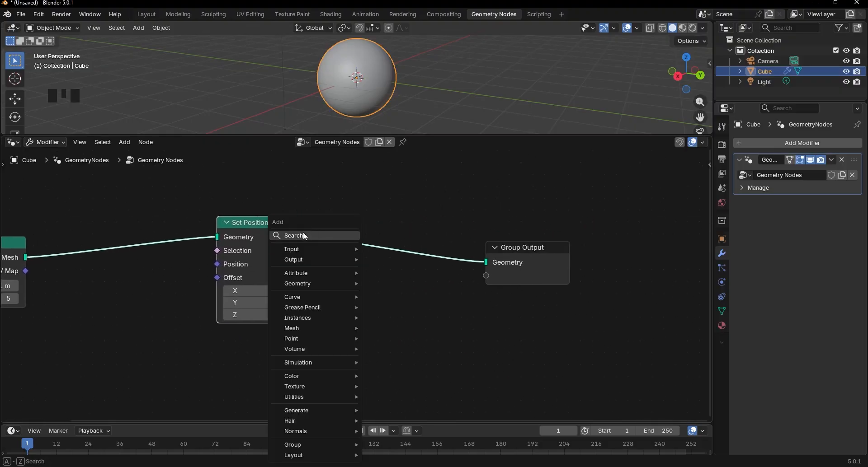
{"action": "type", "text": "subd"}
{"action": "key", "text": "Down"}
{"action": "key", "text": "Down"}
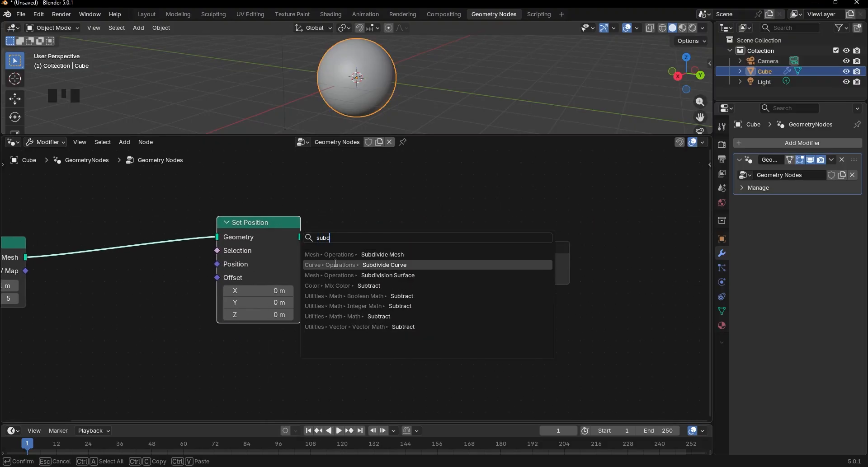
{"action": "key", "text": "Return"}
{"action": "left_click", "coordinate": [315, 207]}
- Insert a Set Shade Smooth node between Subdivision Surface and Group Output
{"action": "middle_click_drag", "start_coordinate": [430, 250], "coordinate": [345, 273]}
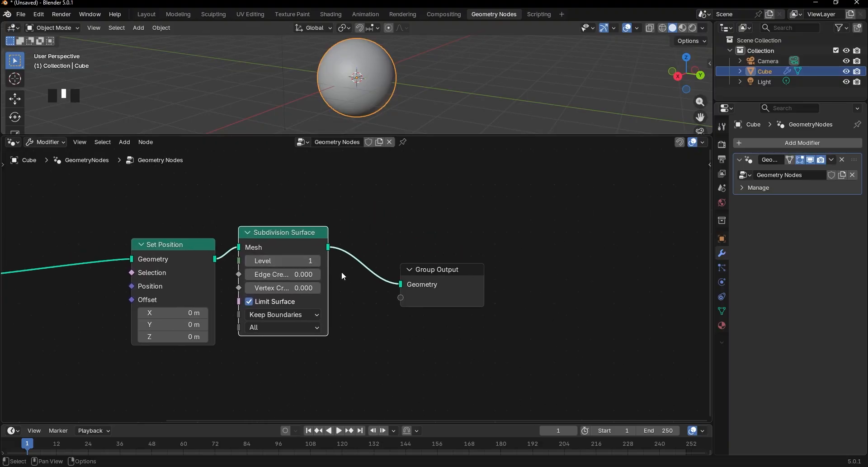
{"action": "key", "text": "shift+a"}
{"action": "type", "text": "set smooth"}
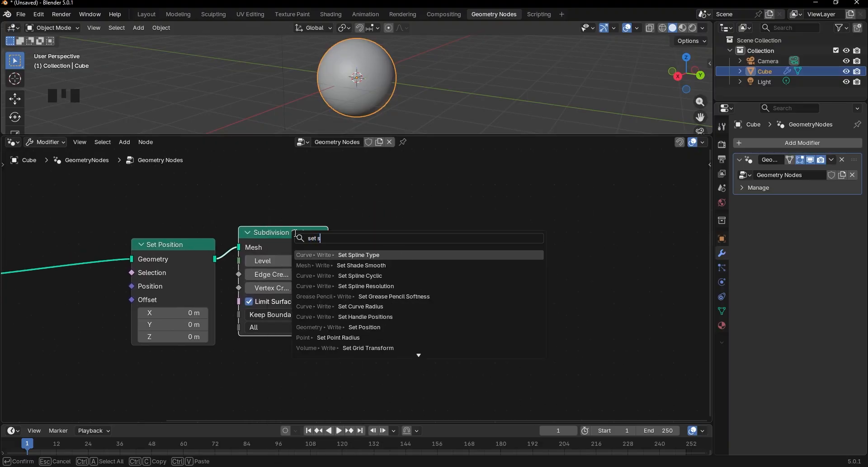
{"action": "key", "text": "Return"}
{"action": "left_click", "coordinate": [338, 225]}
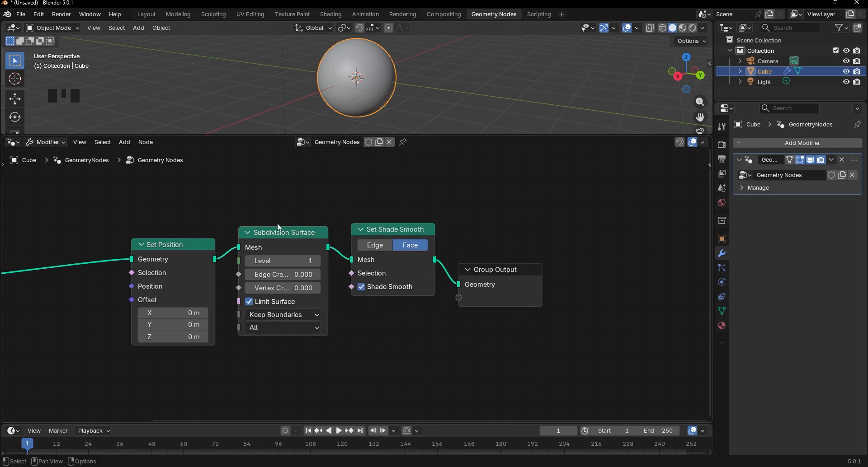
- Set the Subdivision Surface node's level to 0
{"action": "middle_click_drag", "start_coordinate": [278, 266], "coordinate": [349, 274]}
{"action": "scroll", "coordinate": [349, 275], "scroll_direction": "up", "scroll_amount": 1}
{"action": "left_click", "coordinate": [318, 266]}
- Insert a Subdivide Mesh node with level 0 between Ico Sphere and Set Position
{"action": "scroll", "coordinate": [319, 268], "scroll_direction": "down", "scroll_amount": 3}
{"action": "middle_click_drag", "start_coordinate": [217, 280], "coordinate": [330, 270]}
{"action": "scroll", "coordinate": [330, 270], "scroll_direction": "up", "scroll_amount": 2}
{"action": "key", "text": "shift+a"}
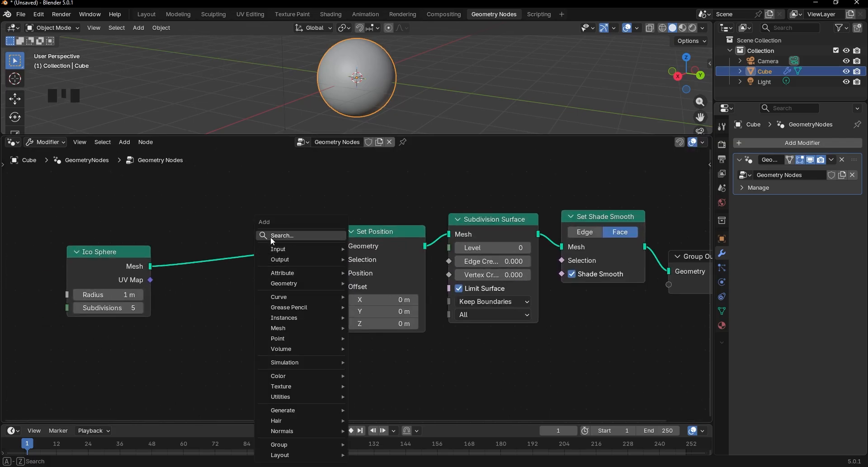
{"action": "type", "text": "subd"}
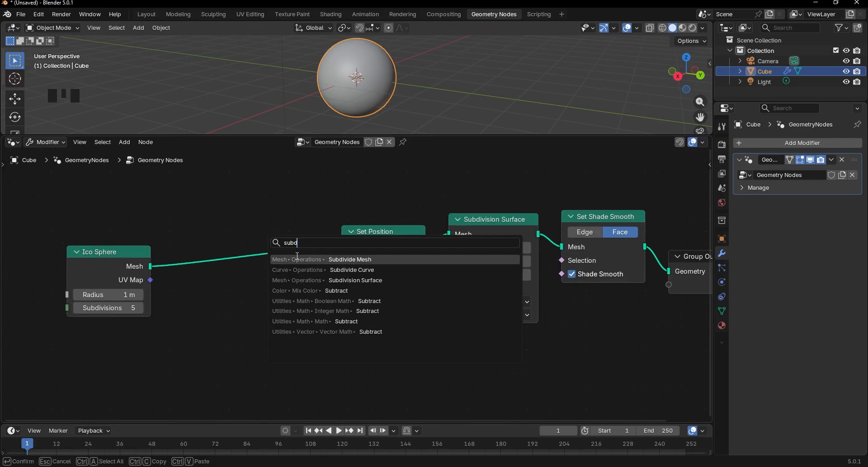
{"action": "key", "text": "Return"}
{"action": "left_click", "coordinate": [226, 248]}
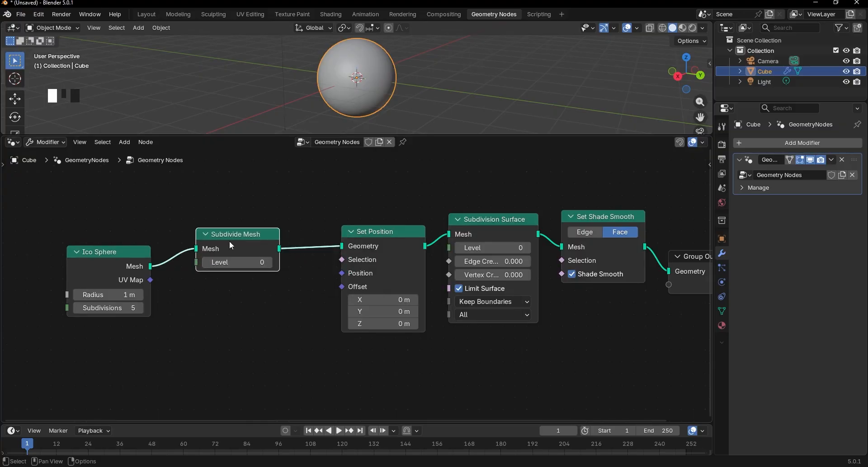
{"action": "left_click", "coordinate": [239, 252]}
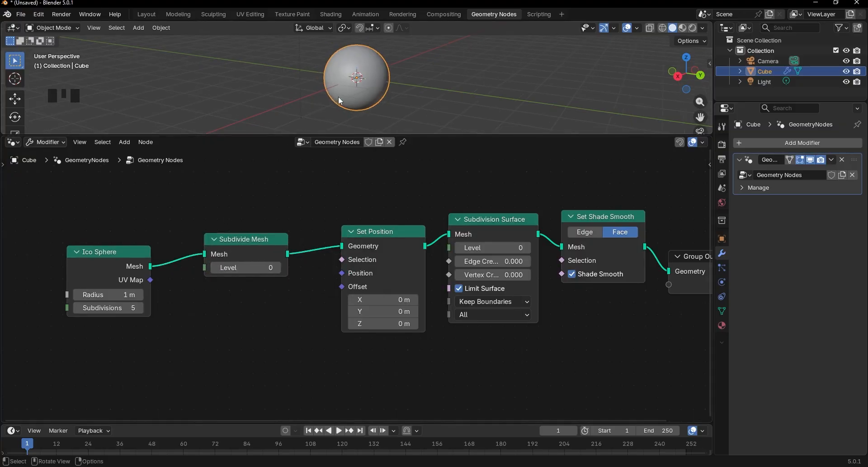
- Reposition the Set Position, Ico Sphere and Subdivide Mesh nodes to open up space in the node chain
{"action": "middle_click_drag", "start_coordinate": [339, 97], "coordinate": [385, 102]}
{"action": "scroll", "coordinate": [385, 102], "scroll_direction": "up", "scroll_amount": 3}
{"action": "left_click_drag", "start_coordinate": [376, 249], "coordinate": [384, 232]}
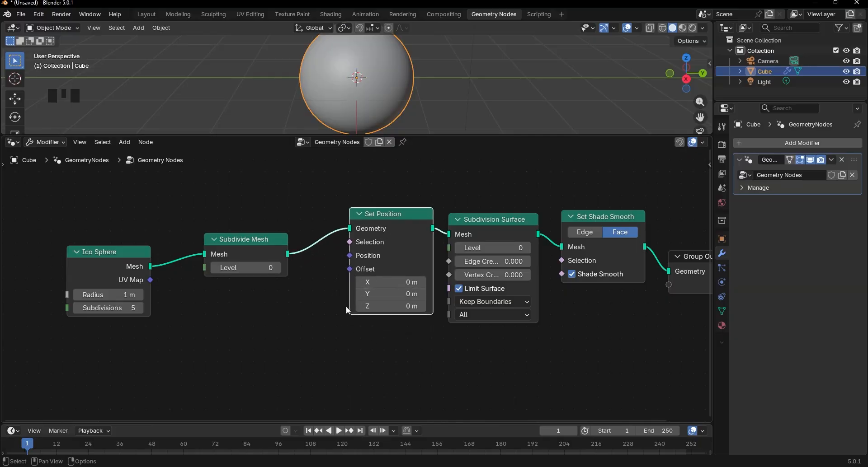
{"action": "scroll", "coordinate": [346, 306], "scroll_direction": "down", "scroll_amount": 3}
{"action": "scroll", "coordinate": [407, 107], "scroll_direction": "down", "scroll_amount": 2}
{"action": "middle_click_drag", "start_coordinate": [407, 107], "coordinate": [362, 107]}
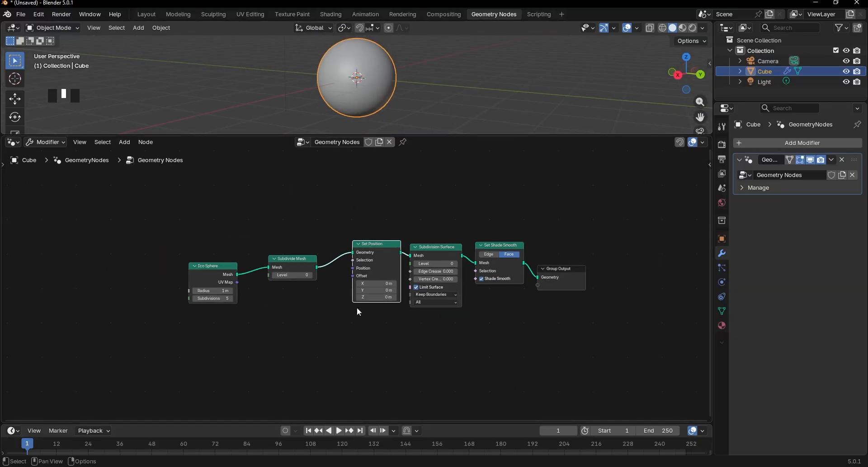
{"action": "left_click_drag", "start_coordinate": [202, 271], "coordinate": [156, 243]}
- Add a Noise Texture node below the Subdivide Mesh node
{"action": "key", "text": "shift+a"}
{"action": "type", "text": "no"}
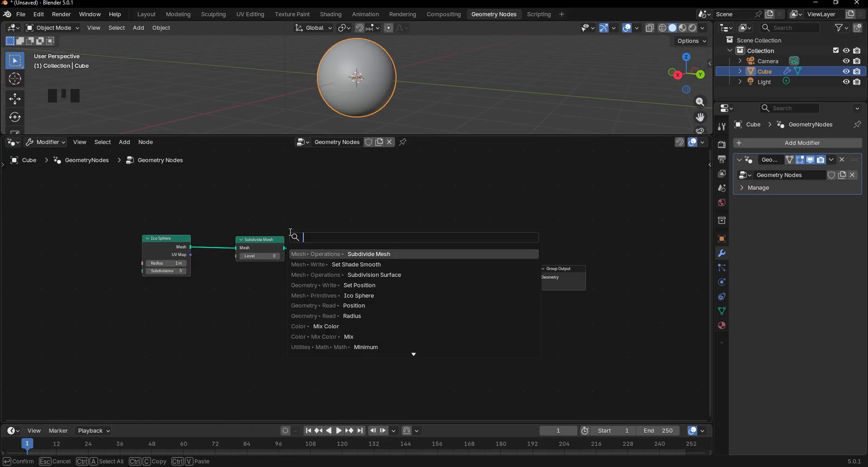
{"action": "type", "text": "i"}
{"action": "key", "text": "Return"}
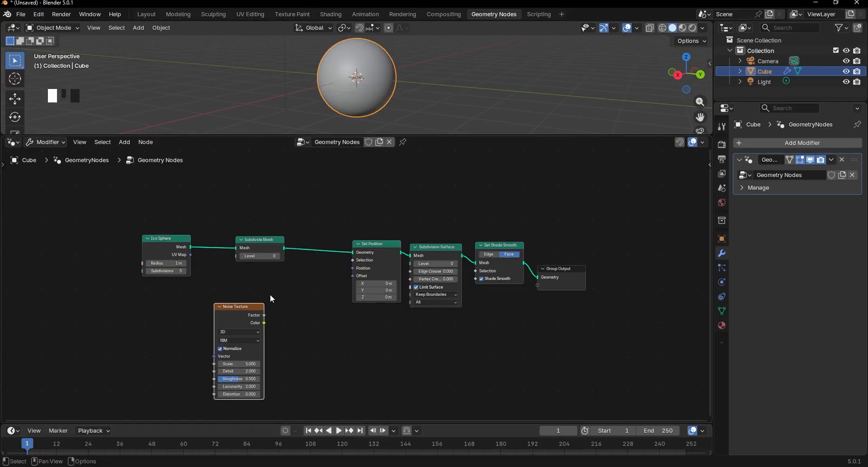
{"action": "left_click", "coordinate": [234, 332]}
- Connect the Noise Texture's Factor output to Set Position's Offset and enlarge the 3D viewport area
{"action": "scroll", "coordinate": [275, 310], "scroll_direction": "up", "scroll_amount": 2}
{"action": "left_click_drag", "start_coordinate": [215, 349], "coordinate": [181, 363]}
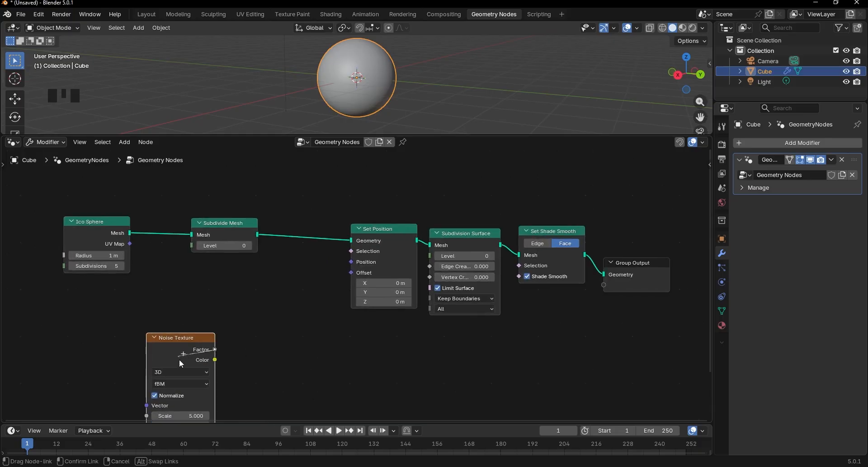
{"action": "left_click_drag", "start_coordinate": [358, 274], "coordinate": [352, 273]}
{"action": "left_click_drag", "start_coordinate": [253, 135], "coordinate": [251, 173]}
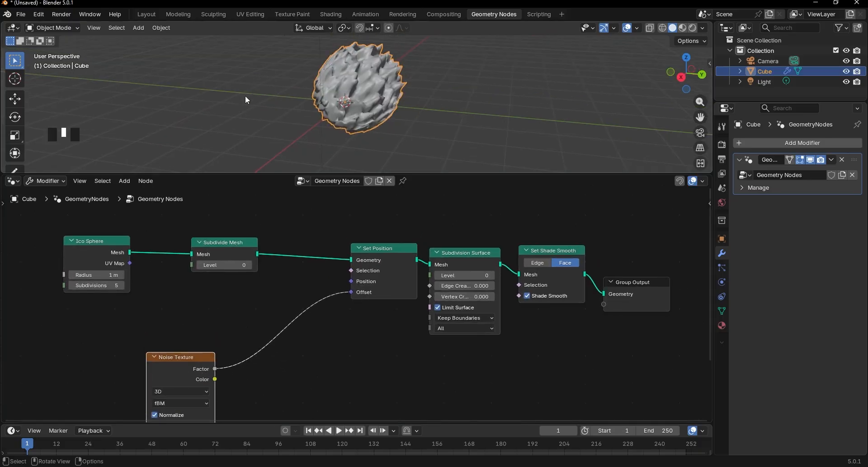
{"action": "middle_click_drag", "start_coordinate": [406, 101], "coordinate": [406, 87]}
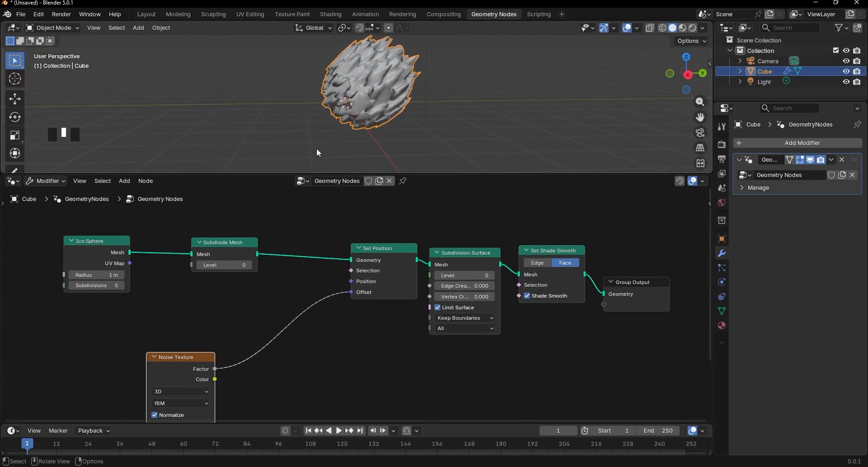
- Insert a Combine XYZ node on the link between the Noise Texture's Factor and Set Position's Offset
{"action": "scroll", "coordinate": [320, 297], "scroll_direction": "up", "scroll_amount": 2}
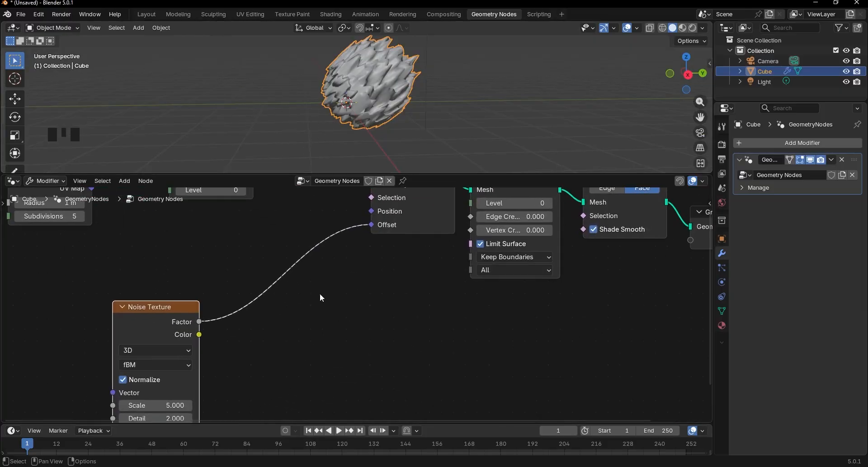
{"action": "key", "text": "shift+a"}
{"action": "type", "text": "comb"}
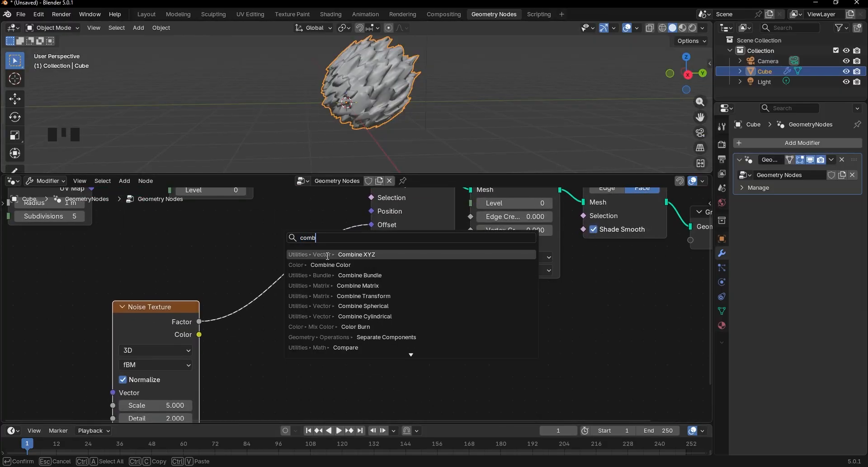
{"action": "key", "text": "Return"}
{"action": "left_click", "coordinate": [261, 241]}
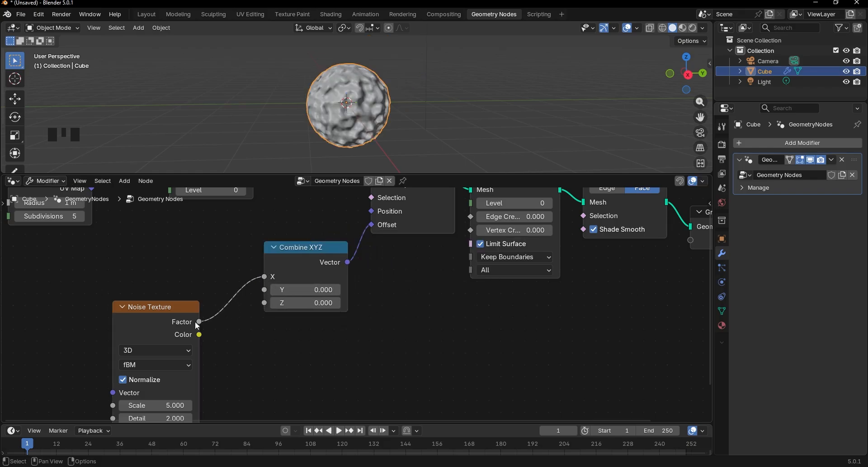
- Connect the Noise Texture's Factor to the Y and Z inputs of Combine XYZ as well and inspect the displaced sphere
{"action": "left_click_drag", "start_coordinate": [189, 321], "coordinate": [135, 316]}
{"action": "left_click_drag", "start_coordinate": [145, 318], "coordinate": [263, 290]}
{"action": "left_click_drag", "start_coordinate": [145, 317], "coordinate": [260, 309]}
{"action": "scroll", "coordinate": [19, 303], "scroll_direction": "down", "scroll_amount": 2}
{"action": "left_click_drag", "start_coordinate": [327, 274], "coordinate": [327, 301]}
{"action": "left_click_drag", "start_coordinate": [328, 250], "coordinate": [261, 360]}
{"action": "mouse_move", "coordinate": [376, 273]}
{"action": "left_mouse_down"}
{"action": "mouse_move", "coordinate": [202, 375]}
{"action": "mouse_move", "coordinate": [256, 370]}
{"action": "left_mouse_up"}
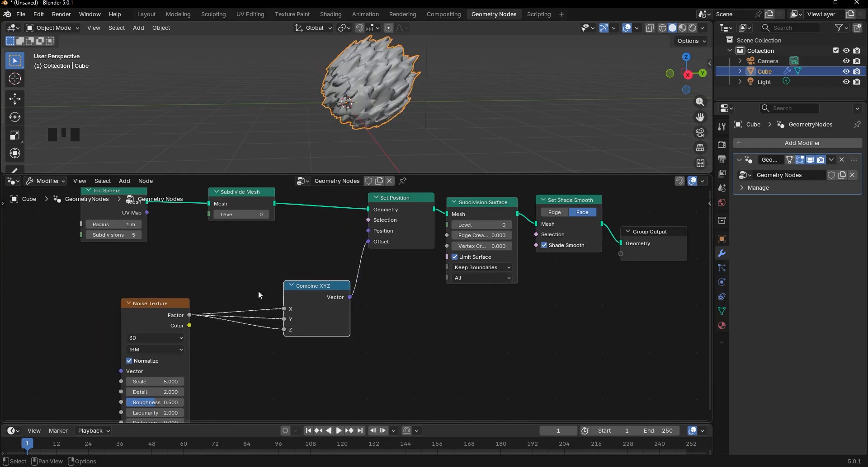
{"action": "middle_click_drag", "start_coordinate": [394, 96], "coordinate": [337, 111]}
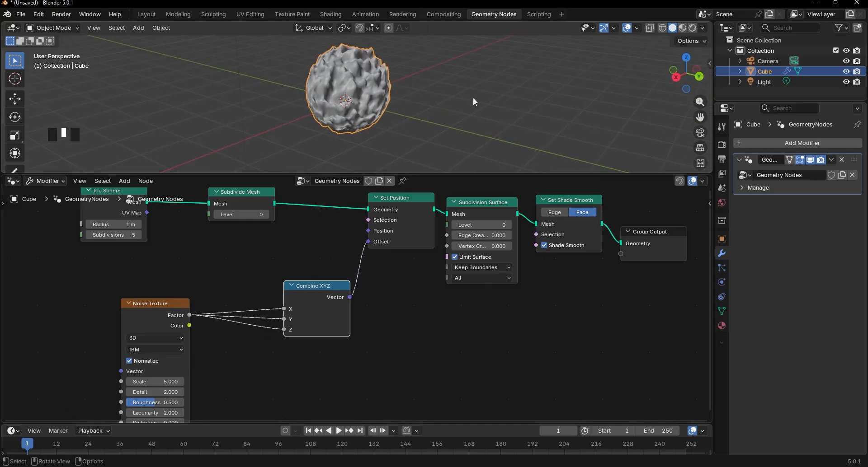
- Remove the Combine XYZ node while keeping the Noise Texture linked to Offset, and move the Noise Texture farther from Set Position
{"action": "key", "text": "ctrl+x"}
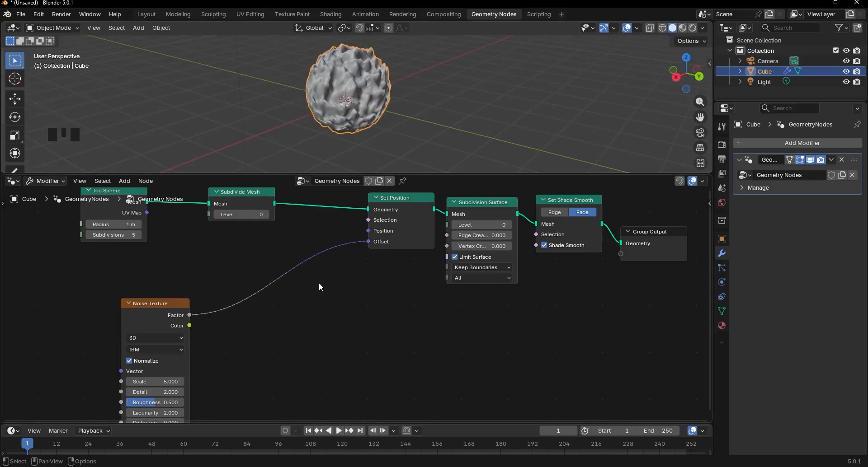
{"action": "scroll", "coordinate": [305, 334], "scroll_direction": "down", "scroll_amount": 2}
{"action": "middle_click_drag", "start_coordinate": [304, 334], "coordinate": [429, 288]}
{"action": "left_click_drag", "start_coordinate": [317, 264], "coordinate": [203, 292]}
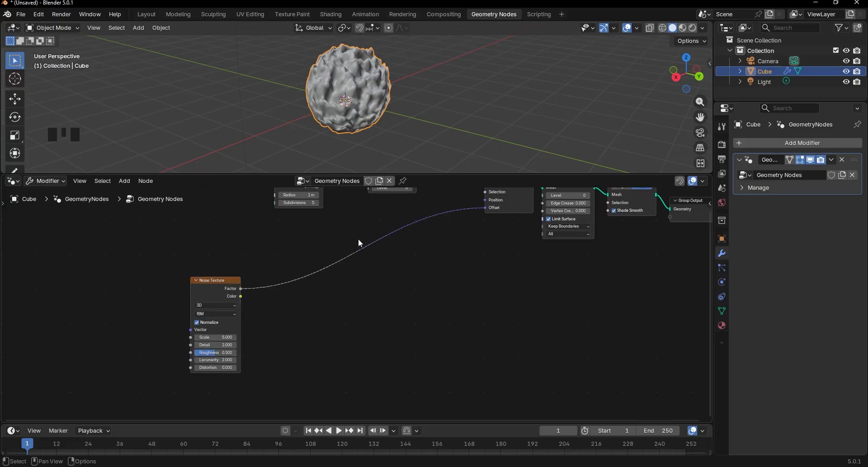
- Add a Normal node above the Noise Texture node
{"action": "scroll", "coordinate": [355, 232], "scroll_direction": "up", "scroll_amount": 3}
{"action": "middle_click_drag", "start_coordinate": [353, 226], "coordinate": [331, 285]}
{"action": "key", "text": "shift+a"}
{"action": "type", "text": "normal"}
{"action": "key", "text": "Return"}
{"action": "left_click", "coordinate": [146, 282]}
- Insert a Vector Math node on the link between Noise Texture and Set Position's Offset and set its operation to Multiply
{"action": "key", "text": "shift+a"}
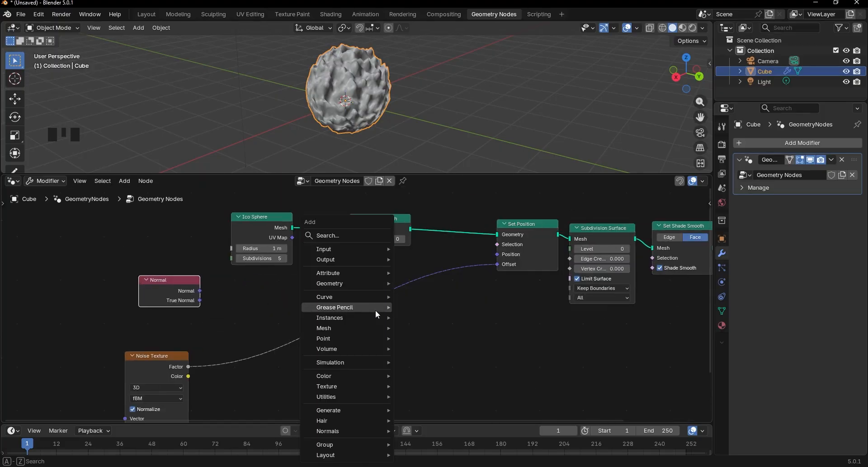
{"action": "type", "text": "vect"}
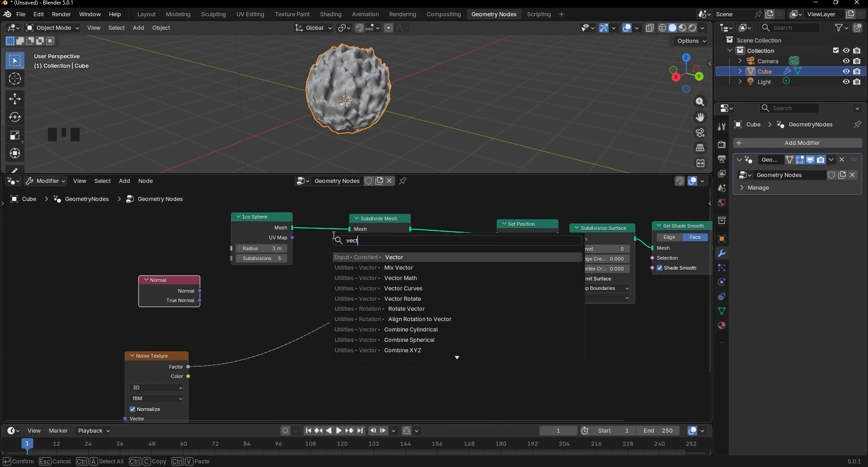
{"action": "type", "text": "or math"}
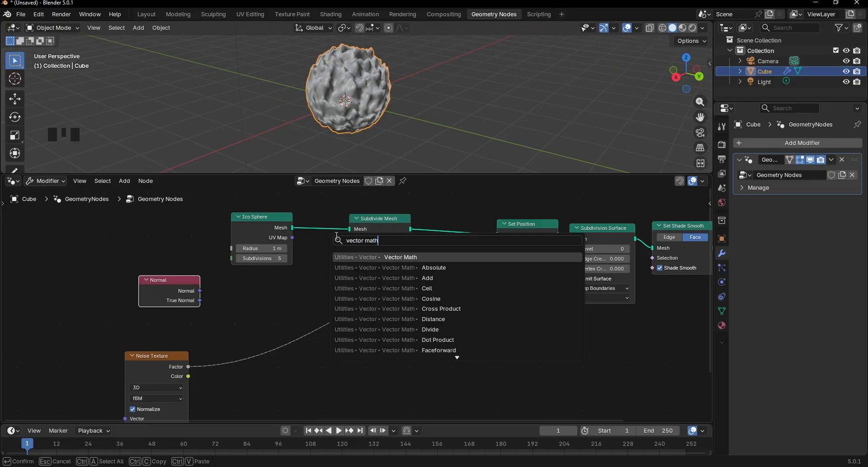
{"action": "key", "text": "Return"}
{"action": "left_click", "coordinate": [305, 268]}
{"action": "left_click_drag", "start_coordinate": [332, 273], "coordinate": [357, 280]}
{"action": "left_click", "coordinate": [351, 303]}
{"action": "left_click", "coordinate": [358, 171]}
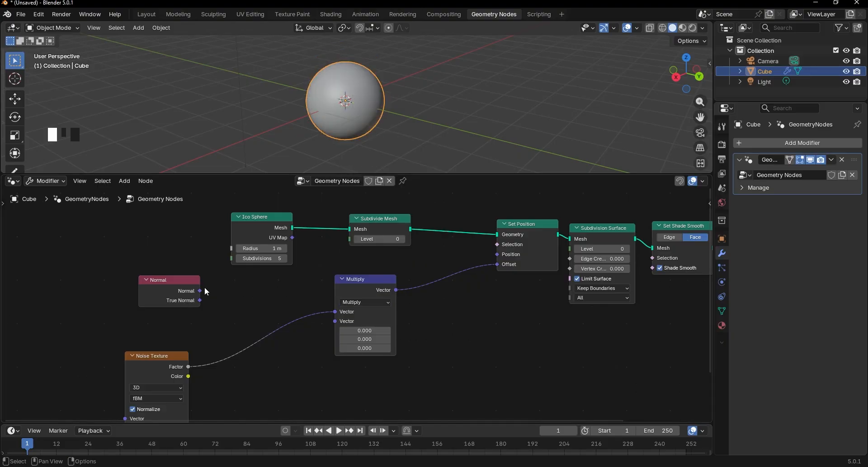
- Connect Normal to the vector Multiply node's first input and the Noise Texture's Factor to its second, and inspect the displaced sphere
{"action": "left_click_drag", "start_coordinate": [201, 291], "coordinate": [288, 299]}
{"action": "left_click_drag", "start_coordinate": [335, 313], "coordinate": [335, 312]}
{"action": "left_click_drag", "start_coordinate": [189, 367], "coordinate": [196, 371]}
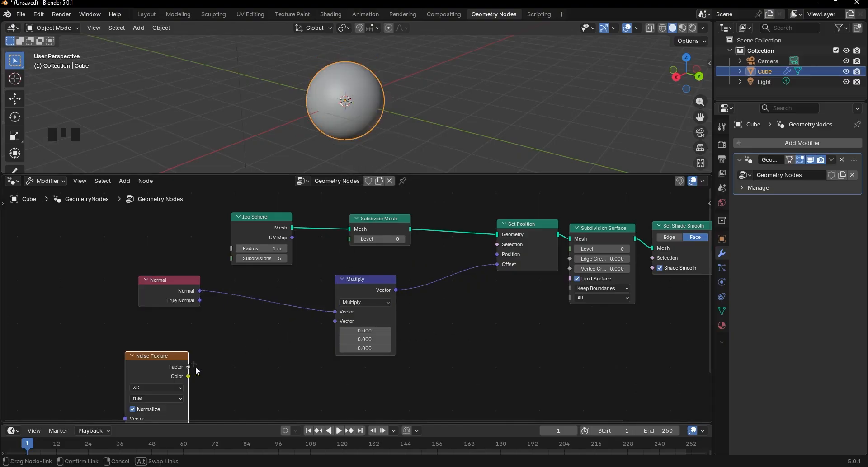
{"action": "left_click_drag", "start_coordinate": [335, 328], "coordinate": [339, 320]}
{"action": "middle_click_drag", "start_coordinate": [288, 132], "coordinate": [359, 149]}
{"action": "middle_click_drag", "start_coordinate": [428, 123], "coordinate": [365, 94]}
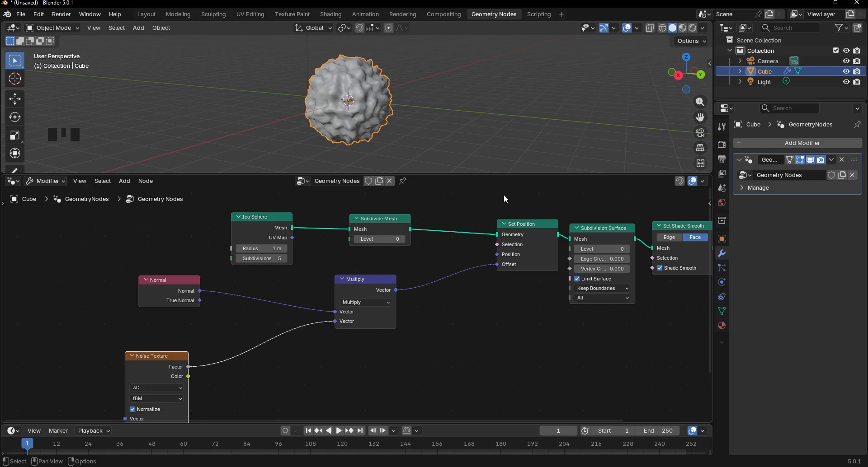
- Insert a Math node on the link between the Noise Texture's Factor and the vector Multiply node
{"action": "key", "text": "shift+a"}
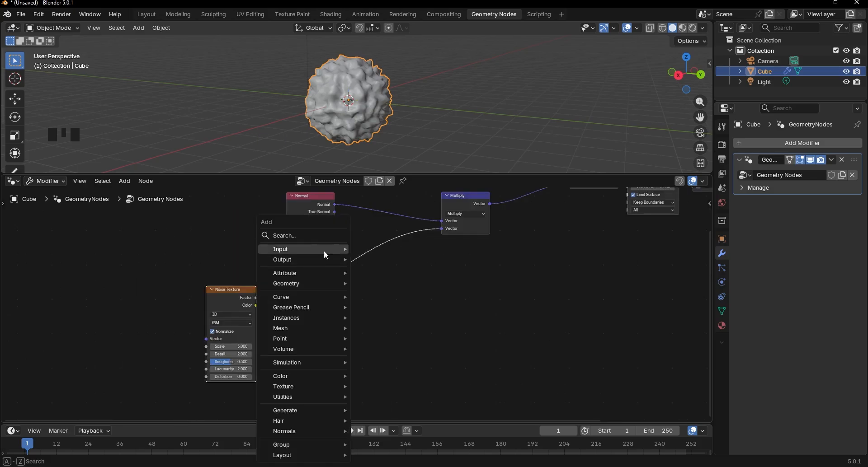
{"action": "left_click", "coordinate": [292, 237]}
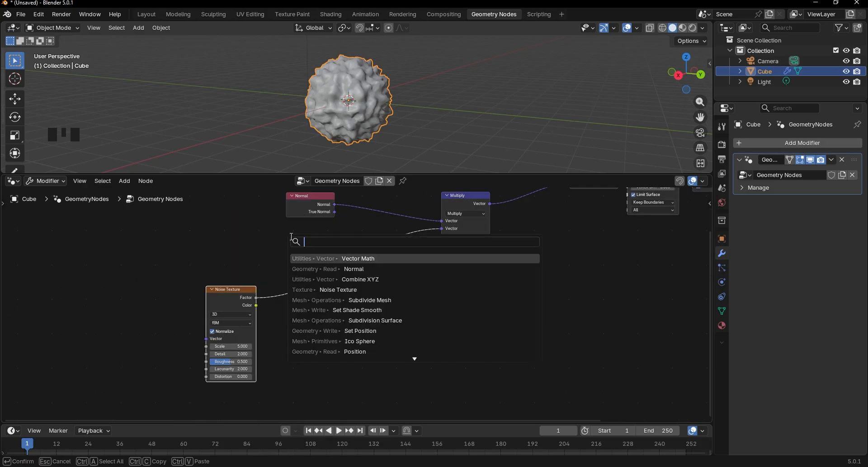
{"action": "type", "text": "math"}
{"action": "left_click", "coordinate": [328, 256]}
{"action": "left_click", "coordinate": [288, 255]}
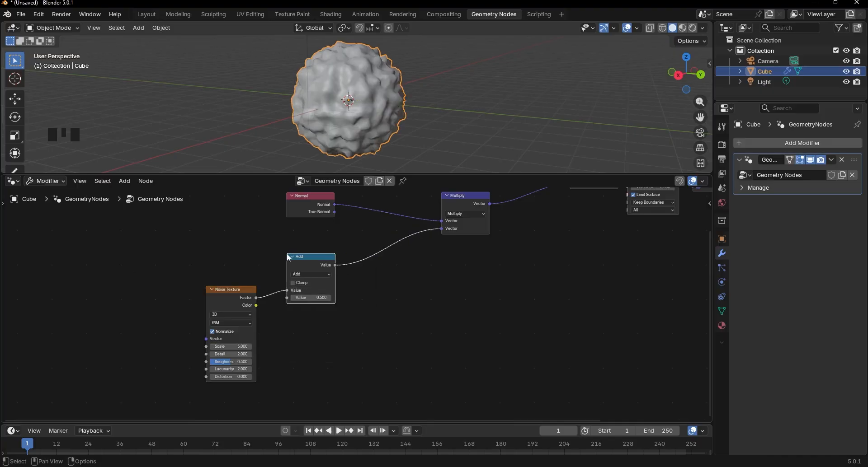
- Set the Math node to Power with an exponent of 3.9 and place it right beside the Noise Texture
{"action": "scroll", "coordinate": [310, 268], "scroll_direction": "up", "scroll_amount": 2}
{"action": "left_click", "coordinate": [311, 268]}
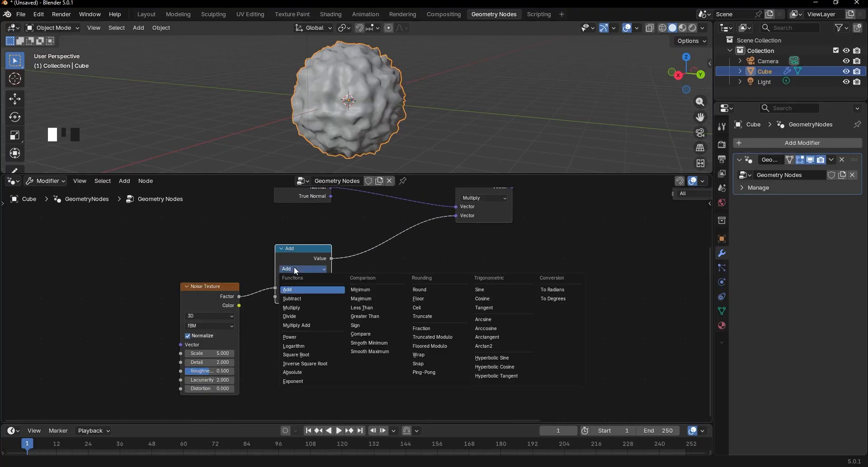
{"action": "left_click", "coordinate": [291, 337]}
{"action": "left_click", "coordinate": [303, 297]}
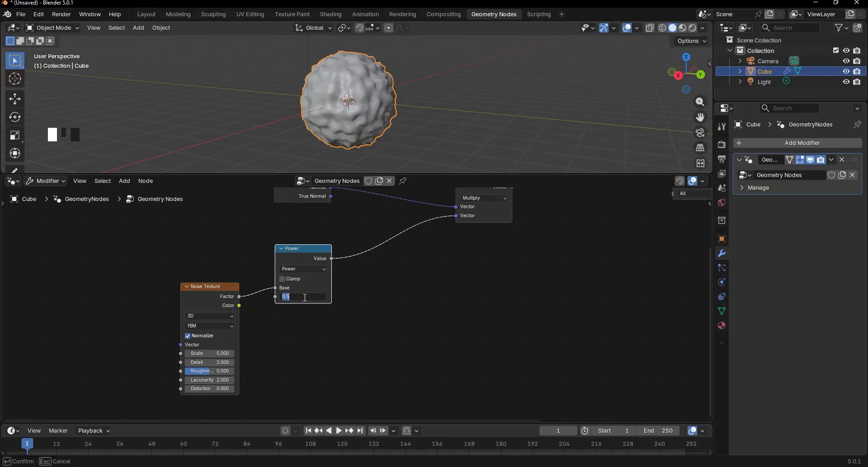
{"action": "type", "text": "3.9"}
{"action": "key", "text": "Return"}
{"action": "left_click_drag", "start_coordinate": [306, 261], "coordinate": [280, 292]}
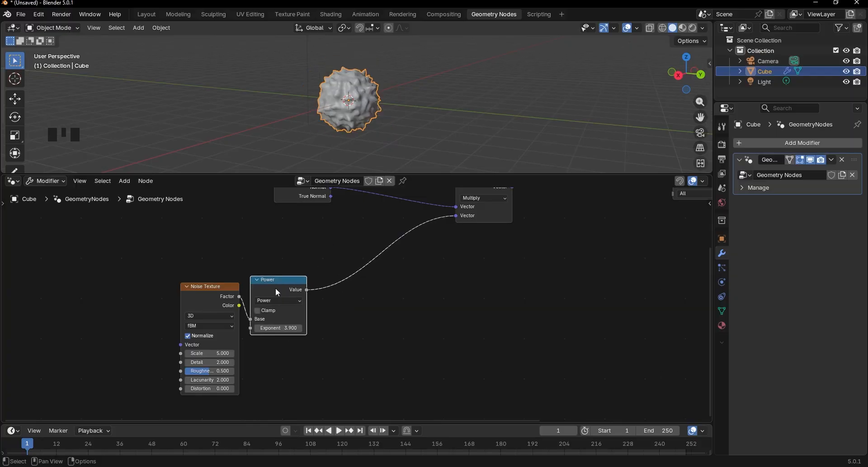
- Duplicate the Power node onto its outgoing link and change the copy to Multiply with a value of 0.25
{"action": "key", "text": "shift+d"}
{"action": "left_click", "coordinate": [329, 260]}
{"action": "left_click", "coordinate": [352, 273]}
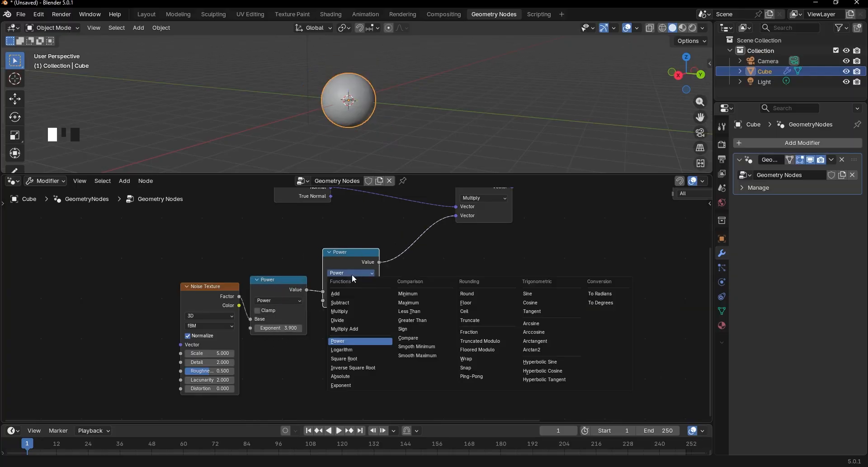
{"action": "left_click", "coordinate": [340, 311]}
{"action": "left_click", "coordinate": [346, 301]}
{"action": "type", "text": ".2"}
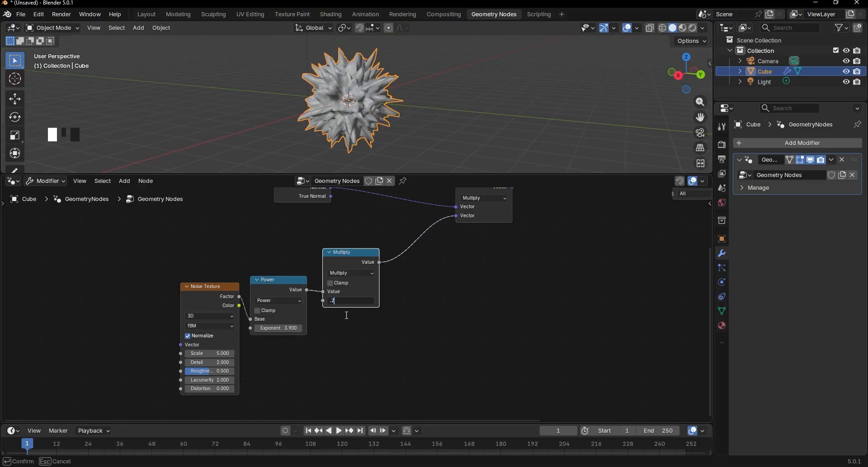
{"action": "type", "text": "5"}
{"action": "key", "text": "Return"}
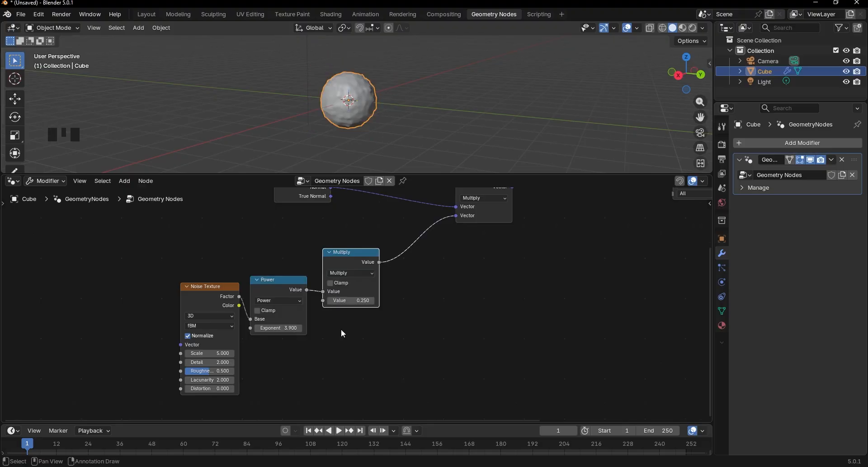
- Set the Noise Texture's Scale to 15
{"action": "scroll", "coordinate": [267, 292], "scroll_direction": "up", "scroll_amount": 3}
{"action": "left_click", "coordinate": [269, 297]}
{"action": "type", "text": "15"}
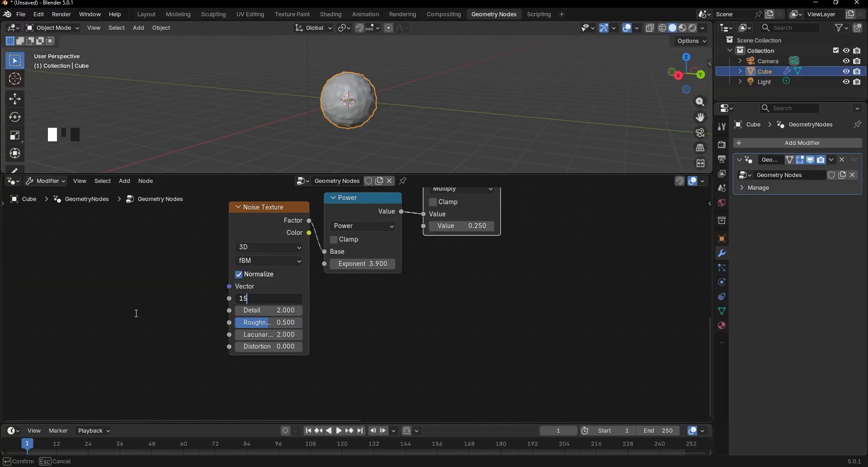
{"action": "key", "text": "Return"}
- Reposition the Noise Texture and Normal nodes to space out the node tree, and check the sphere's surface
{"action": "key", "text": "g"}
{"action": "left_click", "coordinate": [200, 258]}
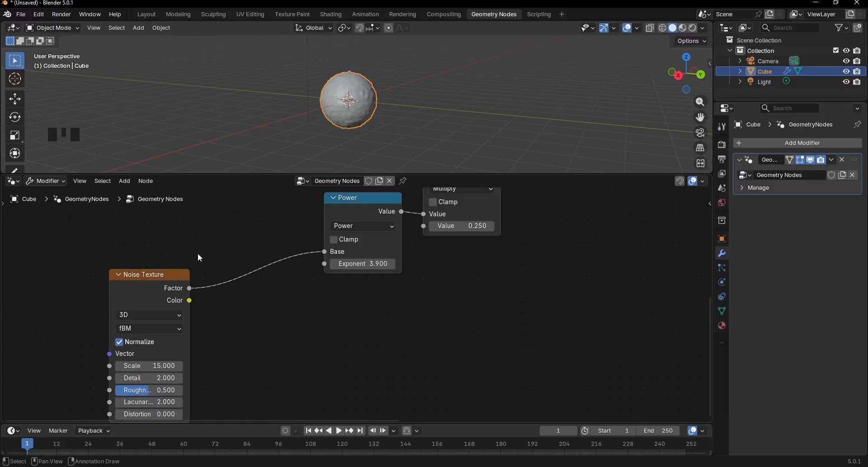
{"action": "scroll", "coordinate": [199, 255], "scroll_direction": "down", "scroll_amount": 4}
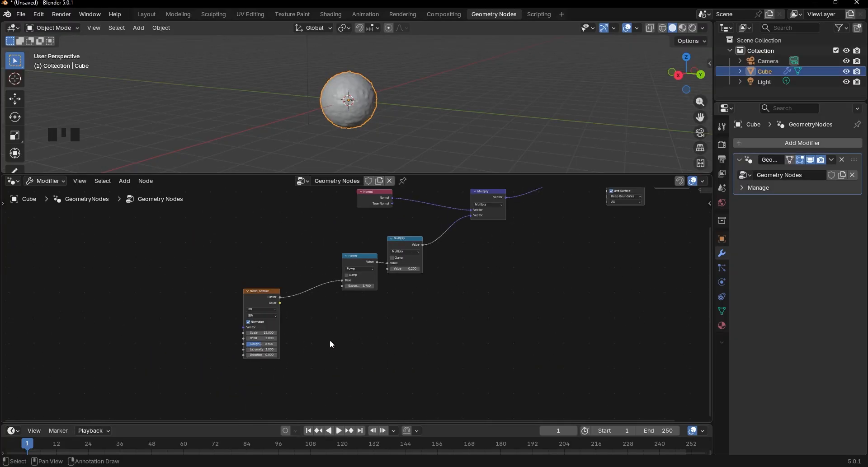
{"action": "key", "text": "g"}
{"action": "left_click", "coordinate": [268, 295]}
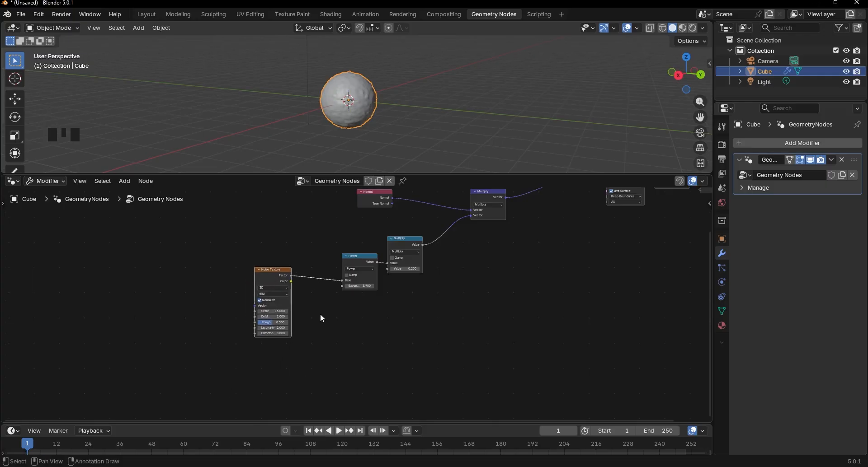
{"action": "middle_click_drag", "start_coordinate": [364, 222], "coordinate": [364, 252]}
{"action": "left_click_drag", "start_coordinate": [367, 240], "coordinate": [346, 233]}
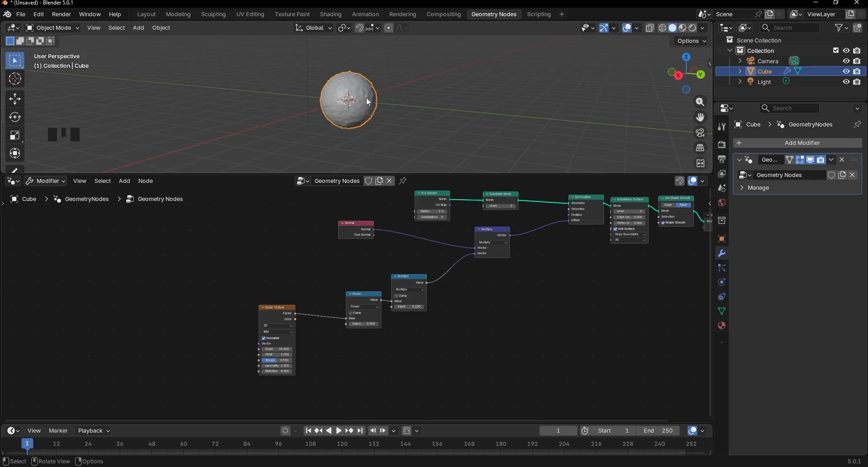
{"action": "middle_click_drag", "start_coordinate": [311, 85], "coordinate": [338, 80]}
- Duplicate the Noise Texture, Power and math Multiply nodes together and place the copies before the original chain
{"action": "middle_click_drag", "start_coordinate": [343, 289], "coordinate": [338, 245]}
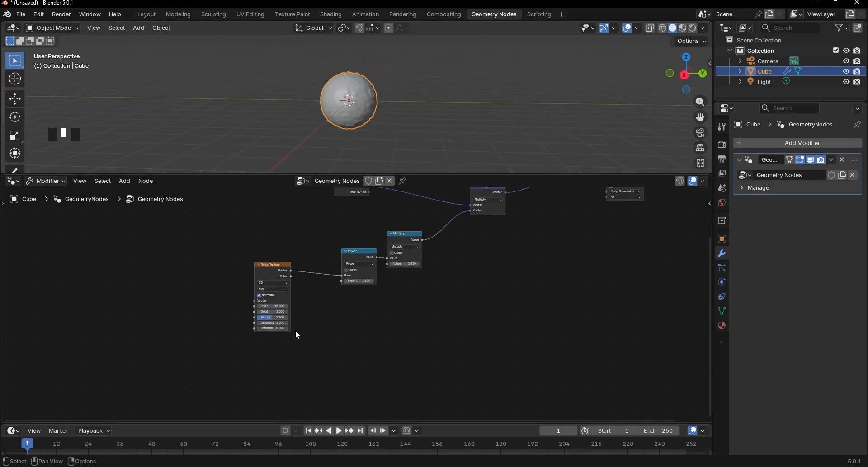
{"action": "left_click_drag", "start_coordinate": [251, 378], "coordinate": [427, 248]}
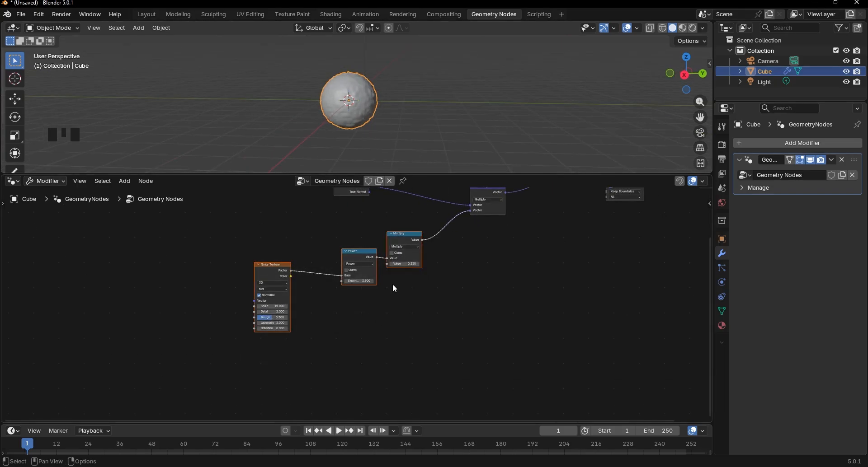
{"action": "key", "text": "shift+d"}
{"action": "left_click", "coordinate": [231, 255]}
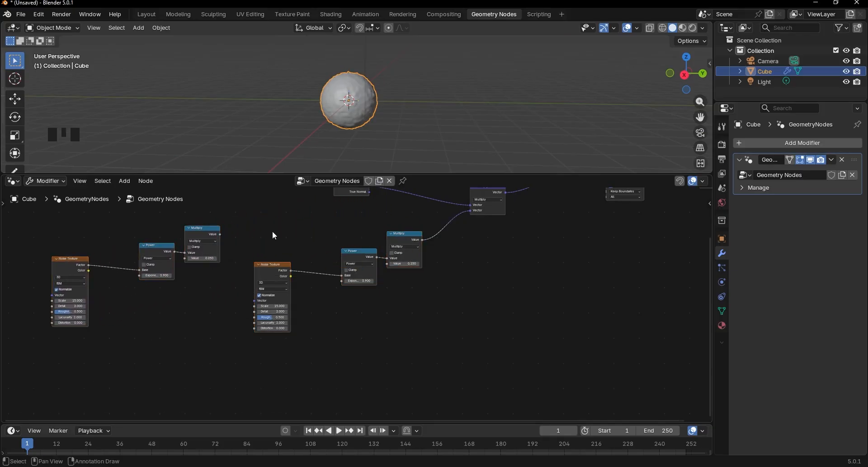
- Set the duplicated Noise Texture's Scale to 2
{"action": "scroll", "coordinate": [189, 288], "scroll_direction": "up", "scroll_amount": 5}
{"action": "middle_click_drag", "start_coordinate": [74, 308], "coordinate": [365, 318]}
{"action": "scroll", "coordinate": [364, 318], "scroll_direction": "up", "scroll_amount": 3}
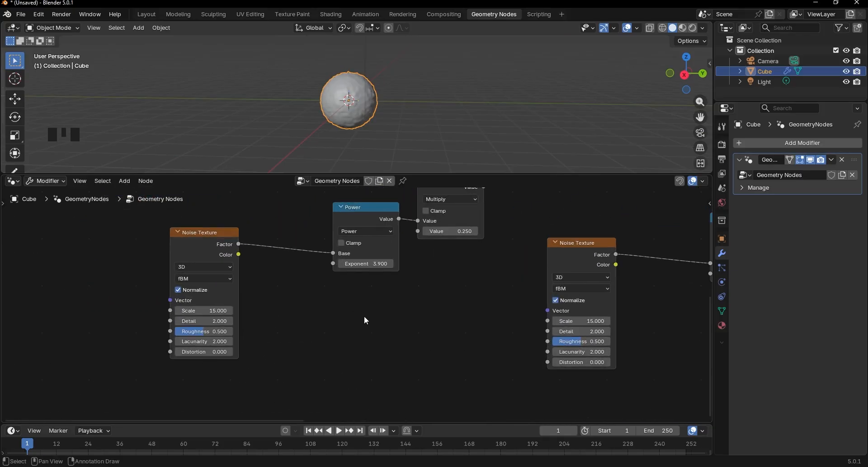
{"action": "middle_click_drag", "start_coordinate": [281, 322], "coordinate": [315, 323]}
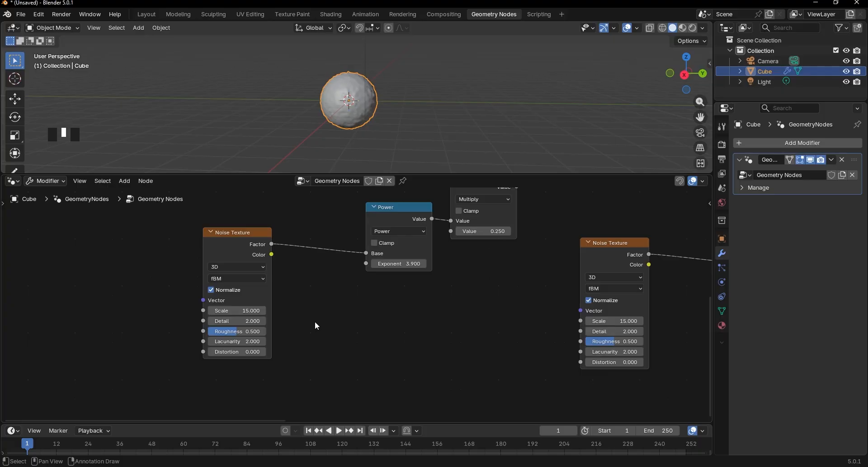
{"action": "left_click", "coordinate": [237, 311]}
{"action": "type", "text": "2"}
{"action": "key", "text": "Return"}
- Reposition the duplicated Power node and change it to Multiply with a value of 0.4
{"action": "middle_click_drag", "start_coordinate": [321, 280], "coordinate": [258, 340]}
{"action": "left_click_drag", "start_coordinate": [337, 286], "coordinate": [292, 242]}
{"action": "left_click", "coordinate": [284, 263]}
{"action": "left_click", "coordinate": [275, 309]}
{"action": "double_click", "coordinate": [289, 288]}
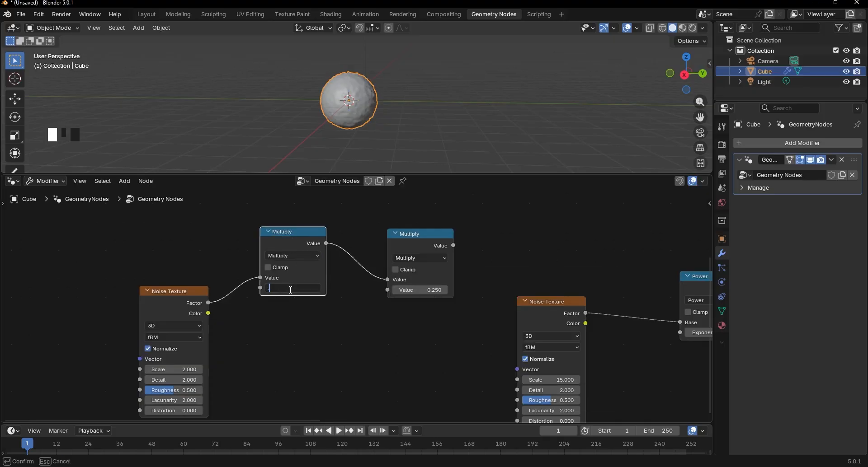
{"action": "type", "text": "0.4"}
{"action": "key", "text": "Return"}
- Add a Combine XYZ node below the 0.4 Multiply node in the duplicated chain
{"action": "scroll", "coordinate": [314, 318], "scroll_direction": "down", "scroll_amount": 6}
{"action": "key", "text": "shift+a"}
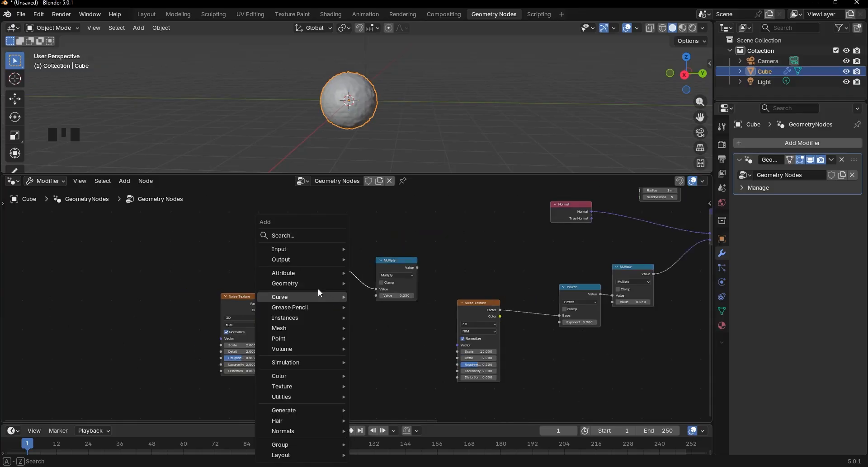
{"action": "left_click", "coordinate": [289, 238]}
{"action": "type", "text": "c"}
{"action": "left_click", "coordinate": [315, 258]}
{"action": "left_click", "coordinate": [294, 307]}
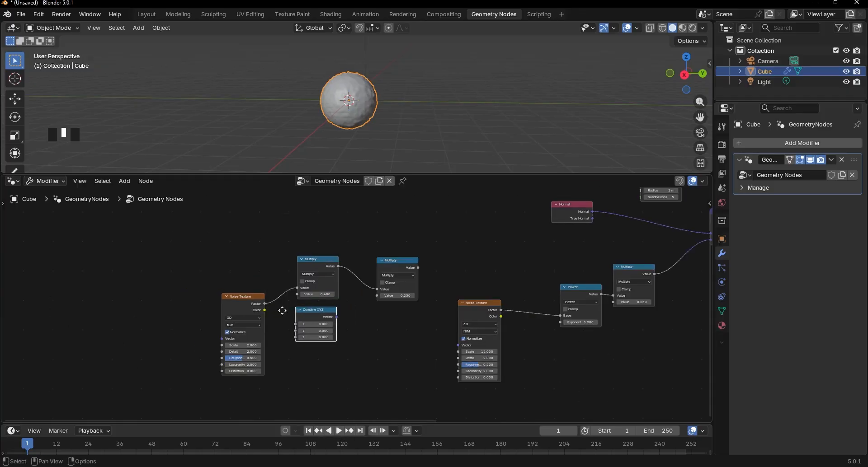
- Connect the duplicated Noise Texture's Factor to the X input of Combine XYZ and shift that node closer to the texture
{"action": "scroll", "coordinate": [249, 353], "scroll_direction": "up", "scroll_amount": 2}
{"action": "left_click_drag", "start_coordinate": [255, 283], "coordinate": [276, 291]}
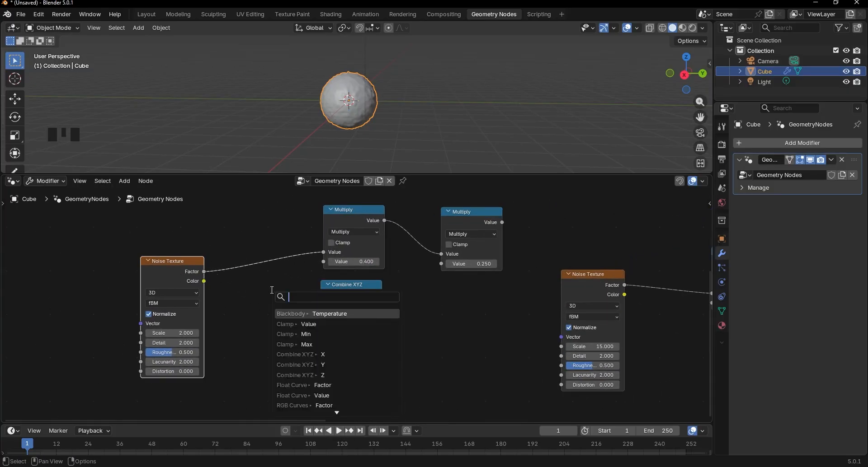
{"action": "left_click_drag", "start_coordinate": [204, 271], "coordinate": [266, 300]}
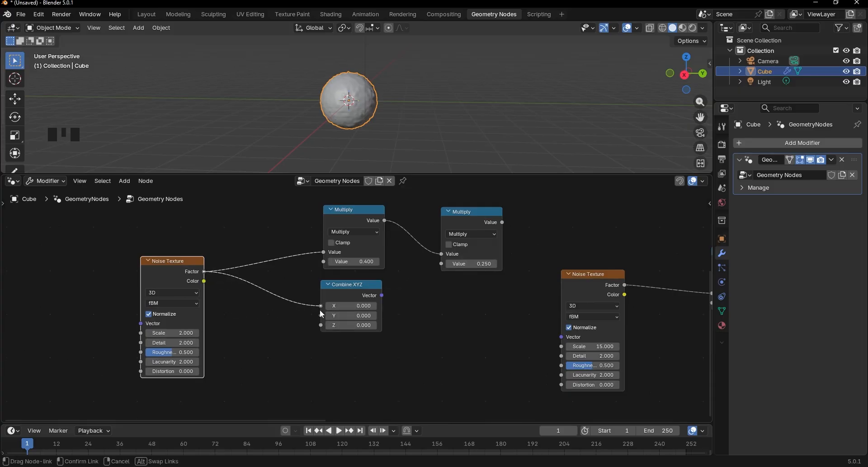
{"action": "left_click_drag", "start_coordinate": [320, 311], "coordinate": [321, 309]}
{"action": "left_click_drag", "start_coordinate": [333, 287], "coordinate": [316, 289]}
{"action": "left_click", "coordinate": [256, 245]}
{"action": "middle_click_drag", "start_coordinate": [344, 281], "coordinate": [312, 296]}
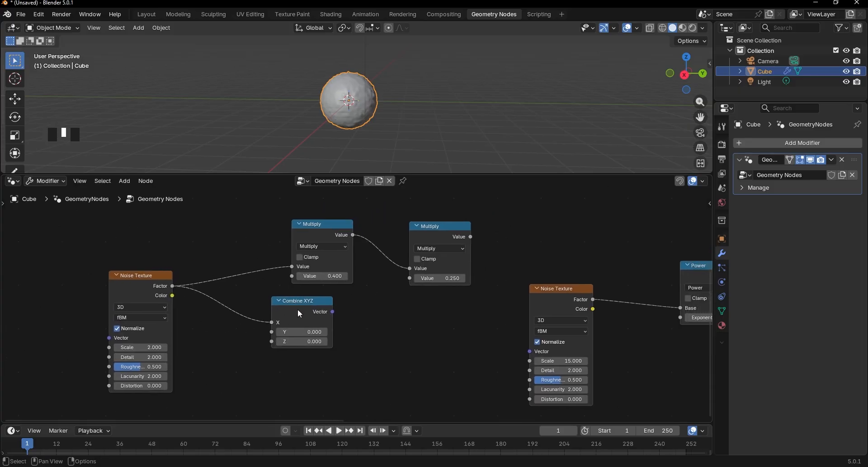
- Shift Combine XYZ down, duplicate the 0.4 Multiply node beside it and set the copy's second value to 2
{"action": "left_click_drag", "start_coordinate": [301, 317], "coordinate": [301, 328]}
{"action": "left_click", "coordinate": [332, 238]}
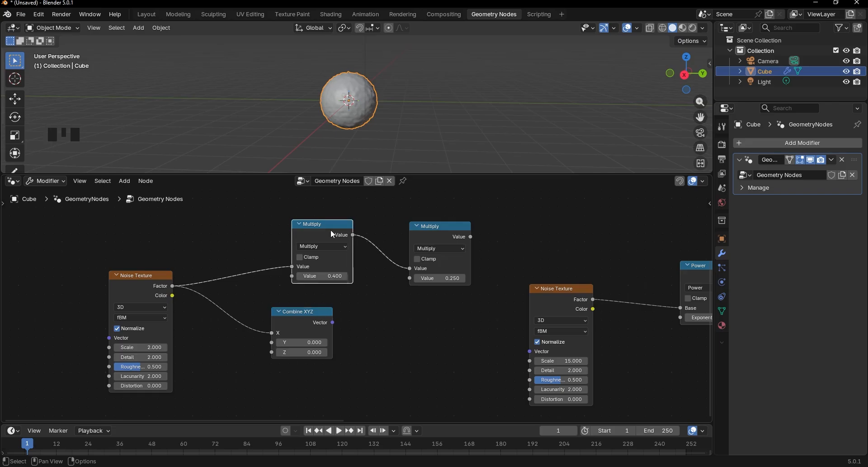
{"action": "key", "text": "shift+d"}
{"action": "left_click", "coordinate": [386, 308]}
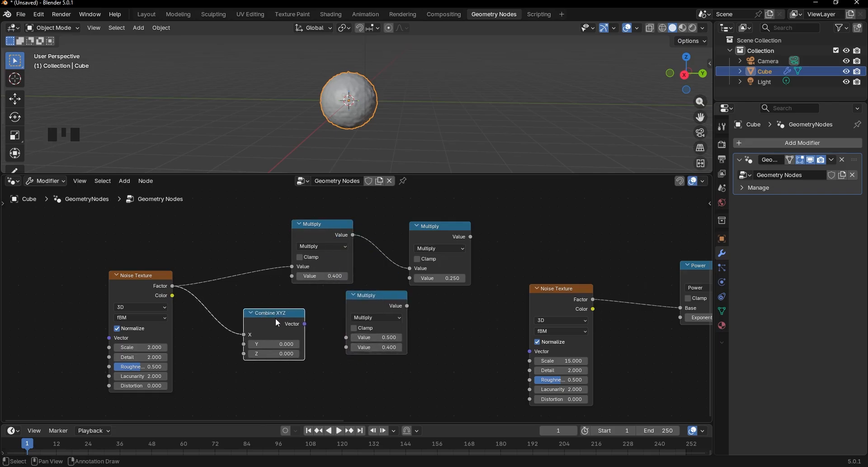
{"action": "scroll", "coordinate": [275, 318], "scroll_direction": "up", "scroll_amount": 2}
{"action": "double_click", "coordinate": [379, 359]}
{"action": "type", "text": "2"}
{"action": "key", "text": "Return"}
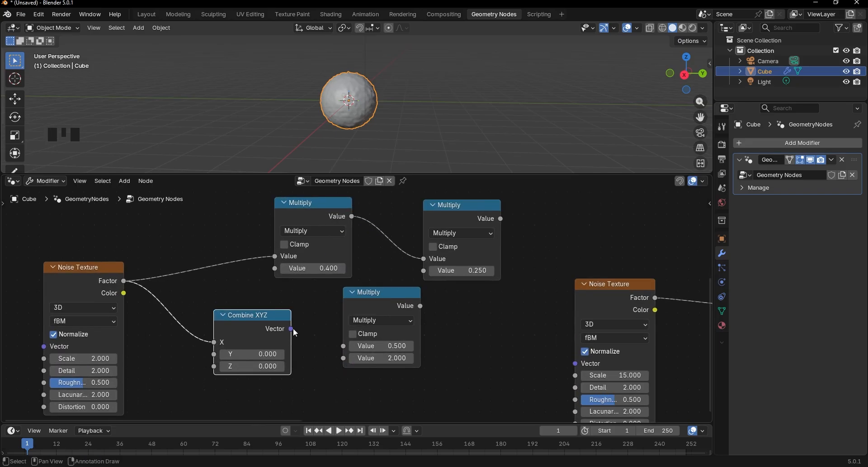
- Connect Combine XYZ's Vector to the new Multiply node and feed its result into the second value of the coarse chain's final Multiply
{"action": "left_click_drag", "start_coordinate": [292, 329], "coordinate": [343, 345]}
{"action": "left_click_drag", "start_coordinate": [376, 303], "coordinate": [358, 274]}
{"action": "left_click_drag", "start_coordinate": [418, 271], "coordinate": [420, 272]}
{"action": "scroll", "coordinate": [466, 252], "scroll_direction": "down", "scroll_amount": 3}
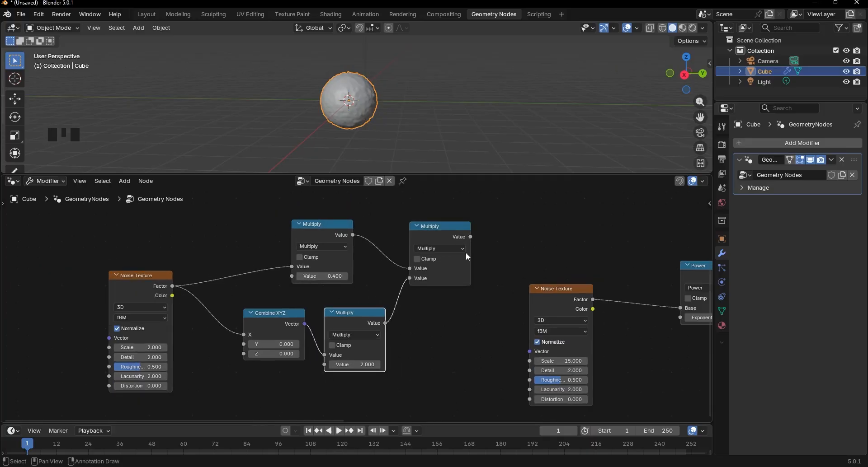
- Duplicate the vector Multiply node, insert the copy between the 0.25 Multiply and the original vector Multiply, and change it to Add
{"action": "middle_click_drag", "start_coordinate": [465, 252], "coordinate": [269, 294]}
{"action": "scroll", "coordinate": [345, 289], "scroll_direction": "down", "scroll_amount": 7}
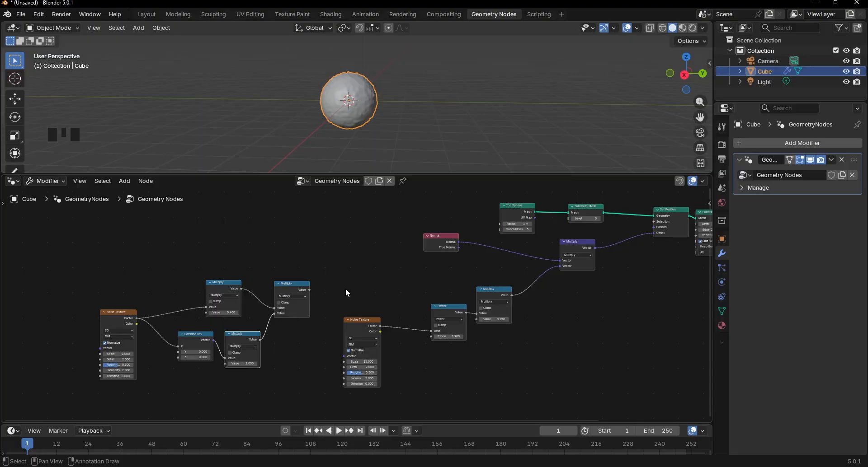
{"action": "middle_click_drag", "start_coordinate": [465, 251], "coordinate": [411, 272]}
{"action": "left_click", "coordinate": [422, 278]}
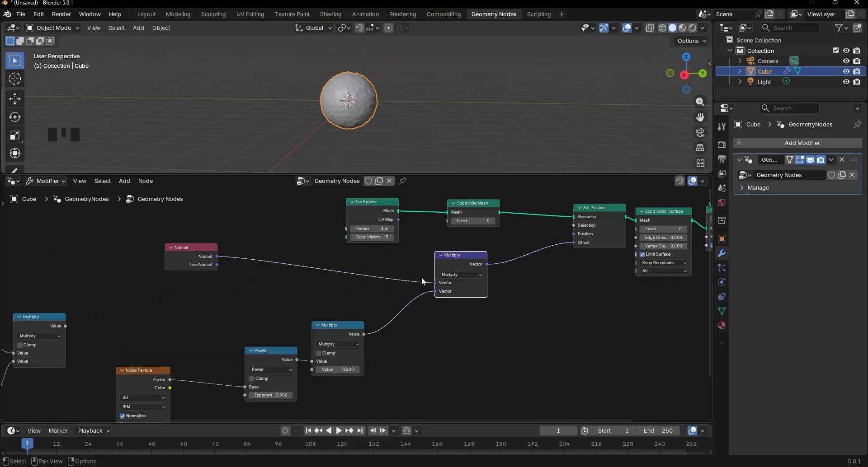
{"action": "scroll", "coordinate": [421, 278], "scroll_direction": "down", "scroll_amount": 2}
{"action": "key", "text": "shift+d"}
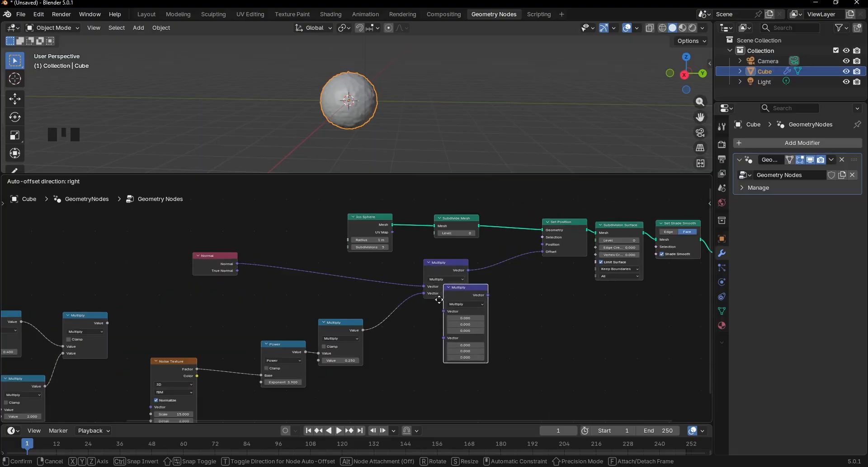
{"action": "left_click", "coordinate": [384, 305]}
{"action": "left_click", "coordinate": [407, 310]}
{"action": "left_click", "coordinate": [407, 297]}
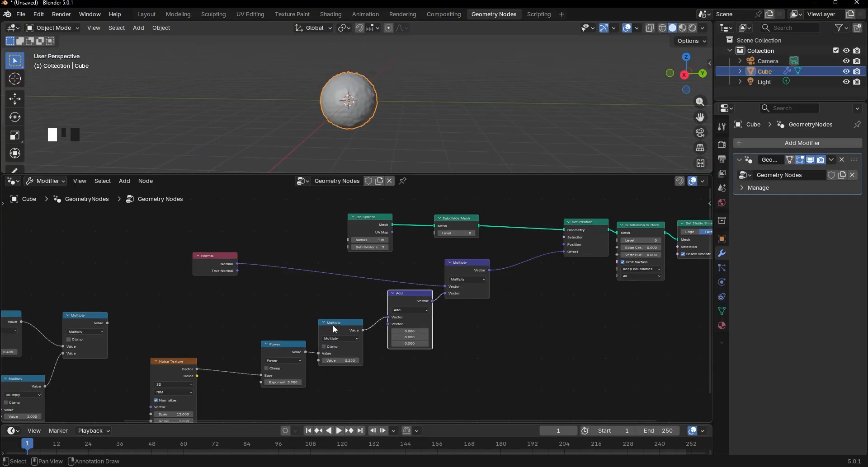
- Move the 0.25 Multiply node down slightly and connect the coarse chain's final Multiply to the free Vector input of Add
{"action": "left_click_drag", "start_coordinate": [334, 330], "coordinate": [327, 343]}
{"action": "left_click", "coordinate": [265, 316]}
{"action": "left_click_drag", "start_coordinate": [108, 323], "coordinate": [395, 334]}
{"action": "middle_click_drag", "start_coordinate": [371, 114], "coordinate": [341, 121]}
{"action": "scroll", "coordinate": [341, 121], "scroll_direction": "up", "scroll_amount": 3}
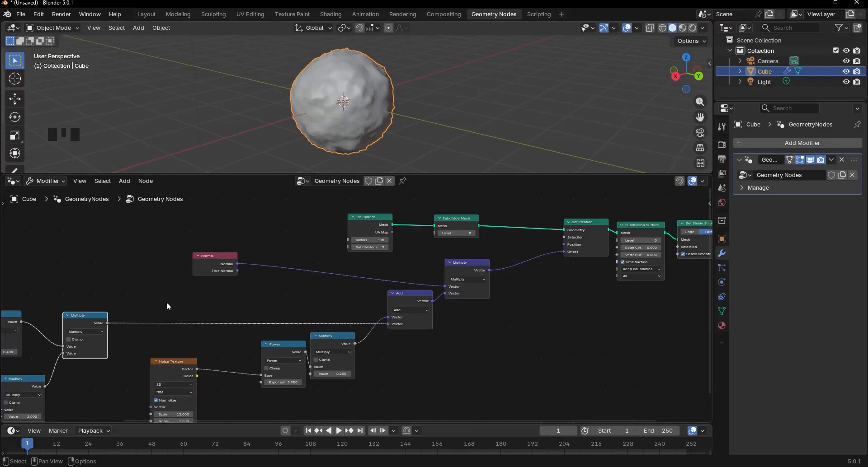
- Duplicate the vector Add node onto the link leaving the coarse noise chain and set its Z value to 1
{"action": "middle_click_drag", "start_coordinate": [136, 324], "coordinate": [211, 298]}
{"action": "left_click", "coordinate": [470, 280]}
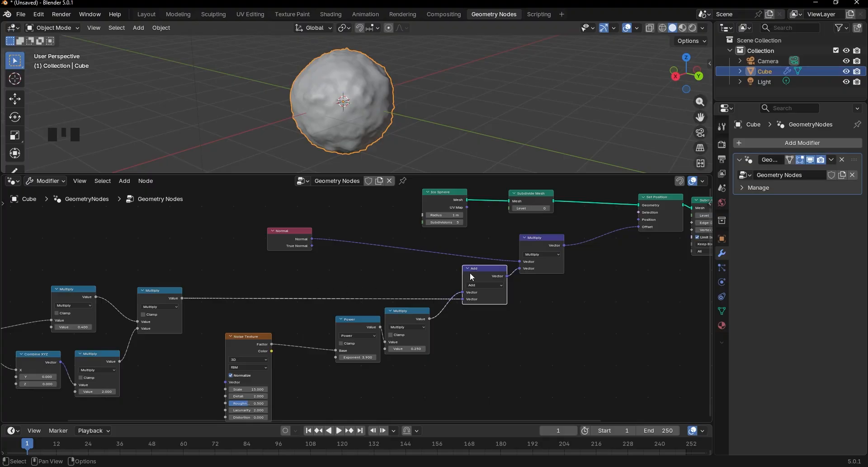
{"action": "key", "text": "shift+d"}
{"action": "left_click", "coordinate": [256, 309]}
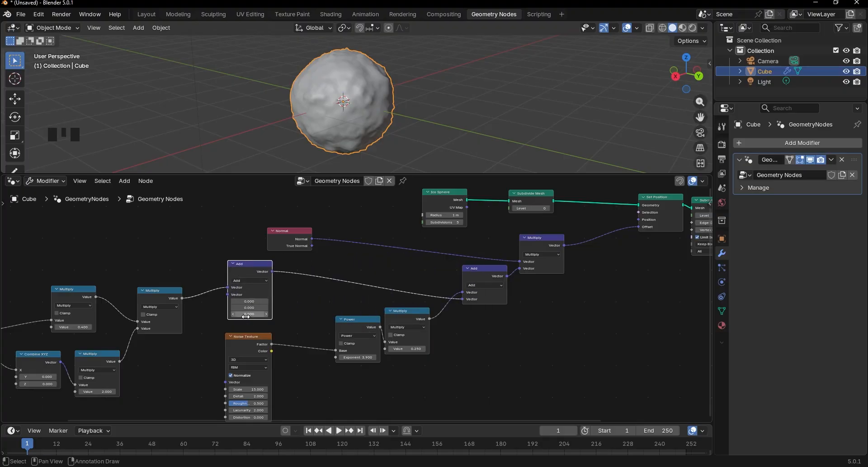
{"action": "left_click", "coordinate": [246, 314]}
{"action": "type", "text": "1"}
{"action": "key", "text": "Return"}
- Add a third Noise Texture node below the vector Add and Multiply nodes
{"action": "middle_click_drag", "start_coordinate": [343, 113], "coordinate": [570, 115]}
{"action": "scroll", "coordinate": [530, 272], "scroll_direction": "up", "scroll_amount": 1}
{"action": "middle_click_drag", "start_coordinate": [531, 273], "coordinate": [355, 236]}
{"action": "key", "text": "shift+a"}
{"action": "left_click", "coordinate": [335, 236]}
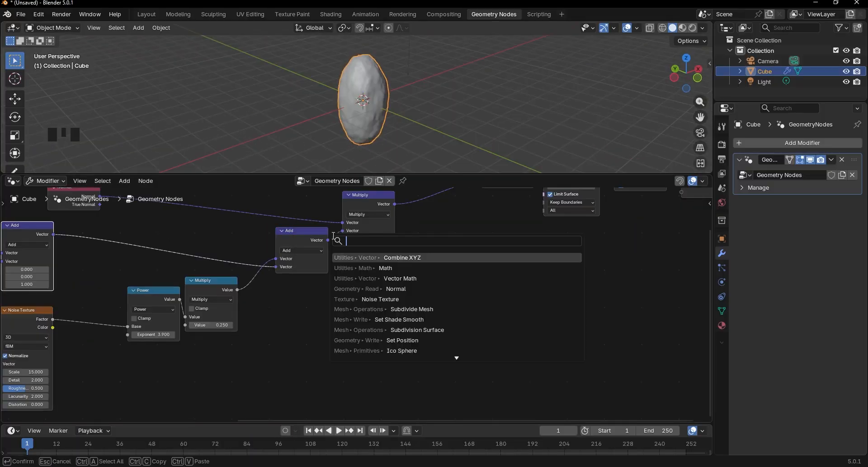
{"action": "type", "text": "noi"}
{"action": "left_click", "coordinate": [322, 277]}
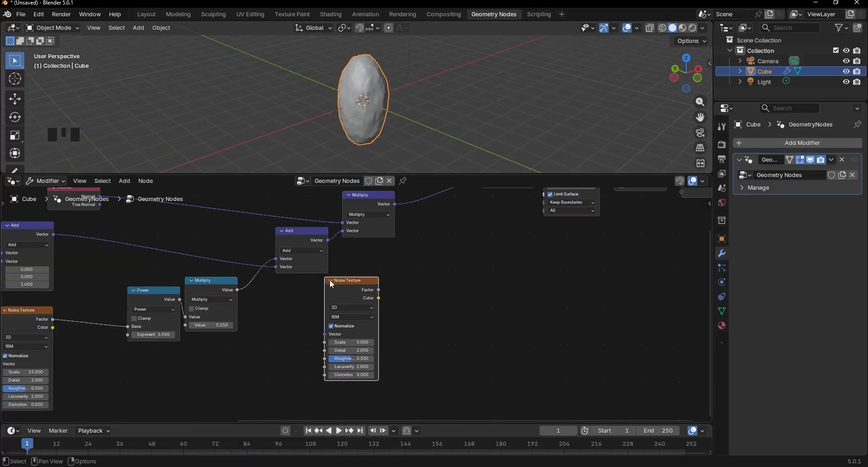
- Duplicate the vector Multiply node and insert the copy on the link into Set Position's Offset
{"action": "middle_click_drag", "start_coordinate": [393, 229], "coordinate": [351, 289]}
{"action": "left_click", "coordinate": [325, 267]}
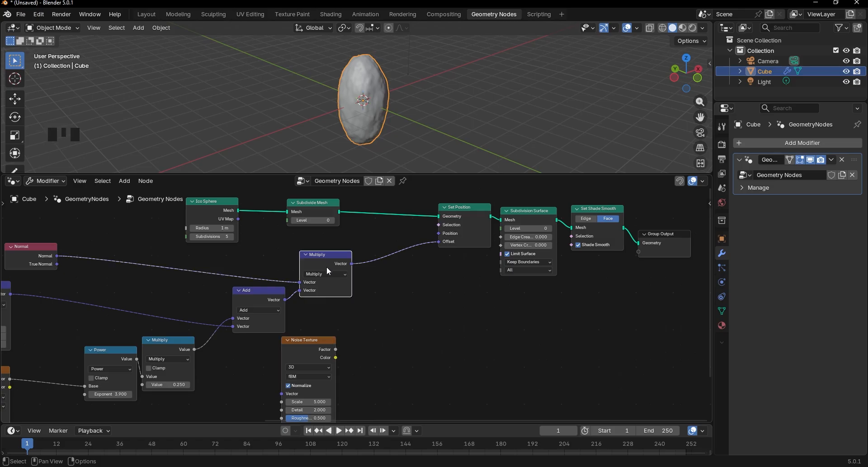
{"action": "key", "text": "shift+d"}
{"action": "left_click", "coordinate": [398, 253]}
- Set the new Noise Texture's Scale to 1 and connect its Factor to the second Vector input of the last Multiply
{"action": "scroll", "coordinate": [369, 286], "scroll_direction": "up", "scroll_amount": 3}
{"action": "middle_click_drag", "start_coordinate": [347, 366], "coordinate": [346, 347]}
{"action": "left_click", "coordinate": [317, 334]}
{"action": "type", "text": "1"}
{"action": "key", "text": "Return"}
{"action": "left_click_drag", "start_coordinate": [312, 338], "coordinate": [358, 253]}
- Compare the asteroid's shape from several angles with the last vector Multiply node muted and unmuted
{"action": "middle_click_drag", "start_coordinate": [379, 74], "coordinate": [384, 91]}
{"action": "scroll", "coordinate": [410, 100], "scroll_direction": "up", "scroll_amount": 4}
{"action": "key", "text": "m"}
{"action": "key", "text": "m"}
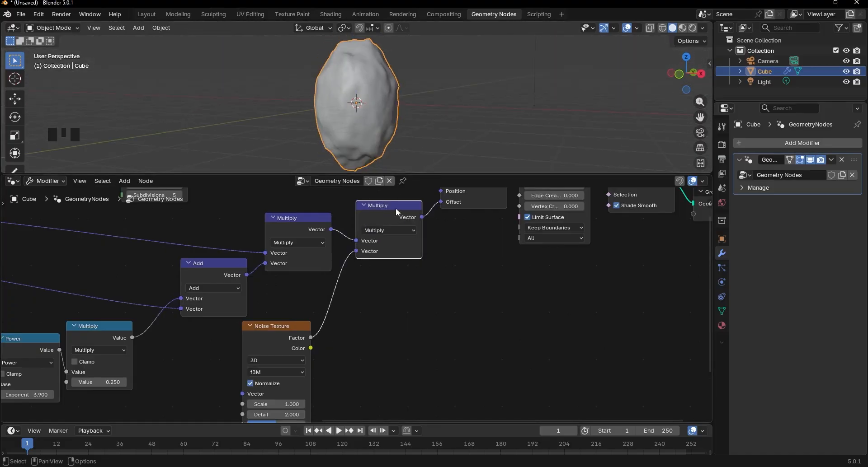
{"action": "scroll", "coordinate": [370, 121], "scroll_direction": "down", "scroll_amount": 2}
{"action": "key", "text": "m"}
{"action": "key", "text": "m"}
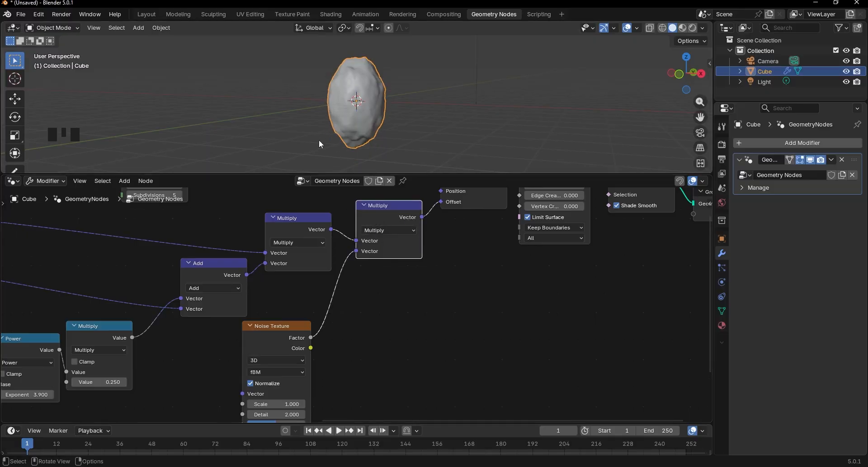
{"action": "middle_click_drag", "start_coordinate": [319, 140], "coordinate": [247, 140]}
{"action": "key", "text": "m"}
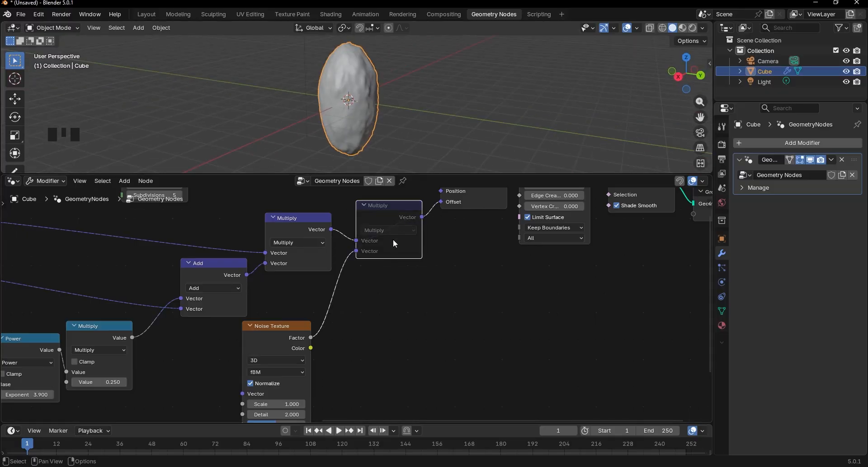
{"action": "key", "text": "m"}
{"action": "middle_click_drag", "start_coordinate": [368, 127], "coordinate": [271, 140]}
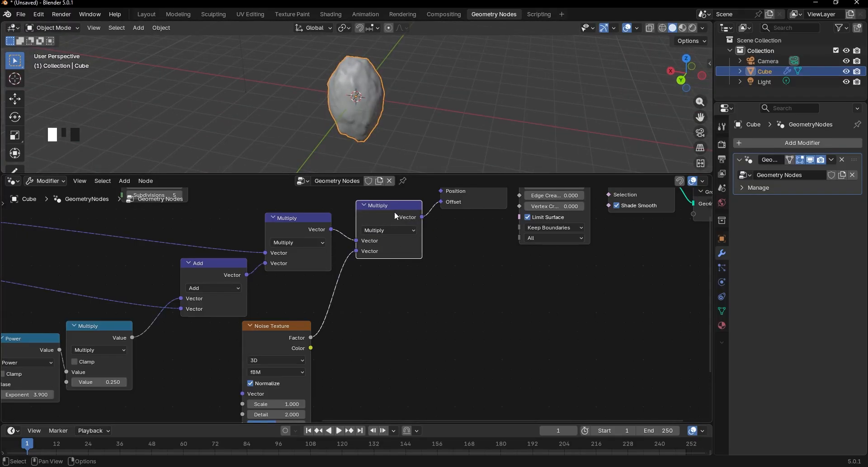
{"action": "key", "text": "m"}
{"action": "key", "text": "m"}
{"action": "middle_click_drag", "start_coordinate": [377, 150], "coordinate": [326, 115]}
{"action": "key", "text": "m"}
{"action": "key", "text": "m"}
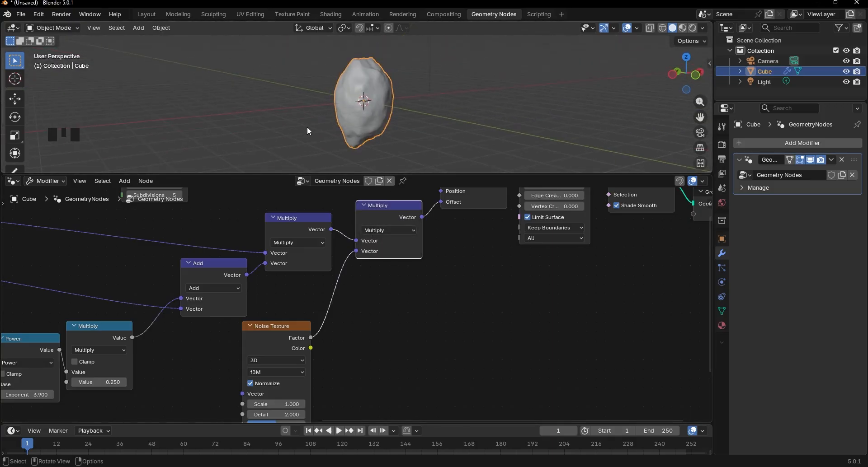
- Move the entire group of displacement nodes down and away from the main geometry chain
{"action": "scroll", "coordinate": [386, 308], "scroll_direction": "down", "scroll_amount": 3}
{"action": "scroll", "coordinate": [384, 326], "scroll_direction": "down", "scroll_amount": 4}
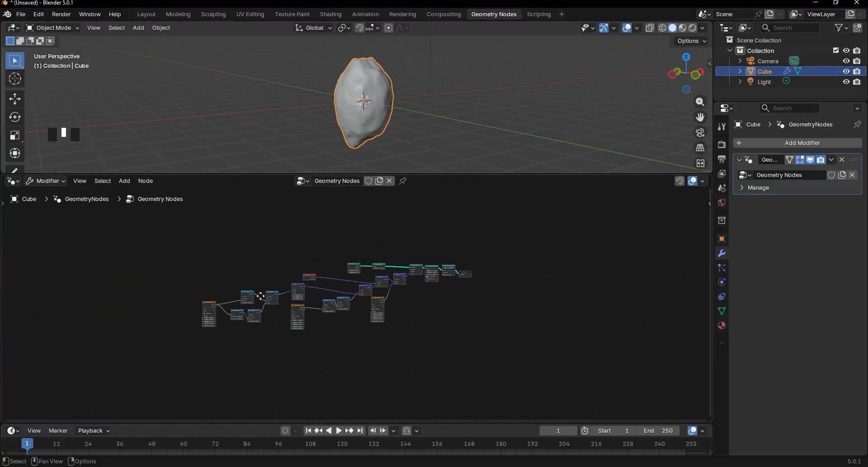
{"action": "left_click_drag", "start_coordinate": [209, 351], "coordinate": [363, 301]}
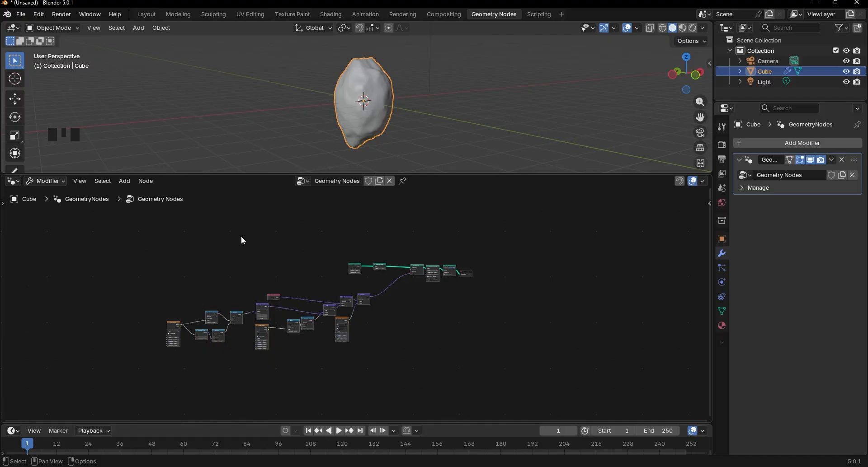
- Add a Voronoi Texture node in the empty area above the noise nodes
{"action": "scroll", "coordinate": [253, 255], "scroll_direction": "up", "scroll_amount": 2}
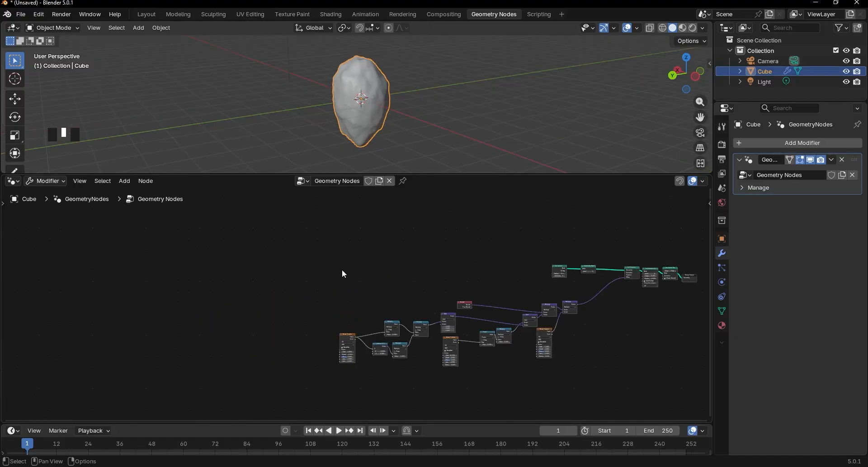
{"action": "scroll", "coordinate": [317, 262], "scroll_direction": "up", "scroll_amount": 3}
{"action": "key", "text": "shift+a"}
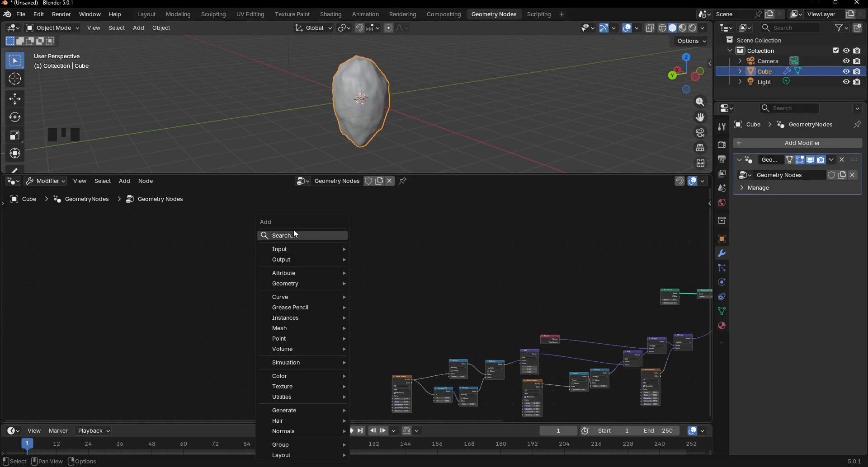
{"action": "left_click", "coordinate": [294, 232]}
{"action": "type", "text": "vor"}
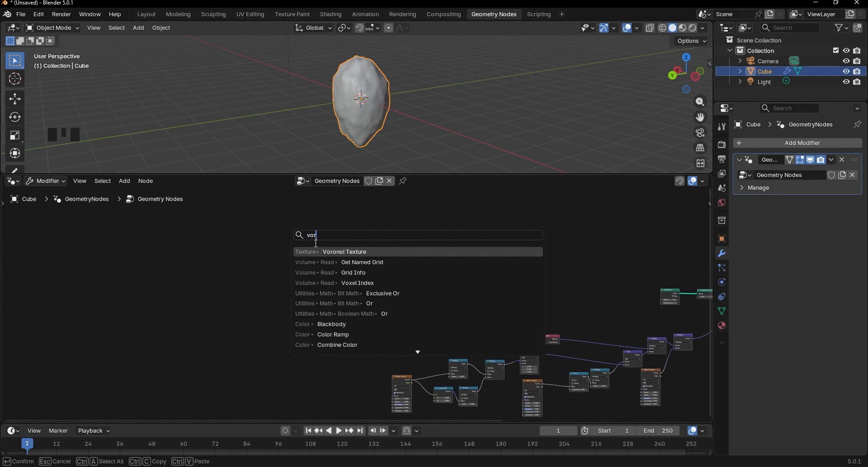
{"action": "left_click", "coordinate": [316, 251]}
{"action": "left_click", "coordinate": [256, 224]}
{"action": "scroll", "coordinate": [349, 255], "scroll_direction": "up", "scroll_amount": 4}
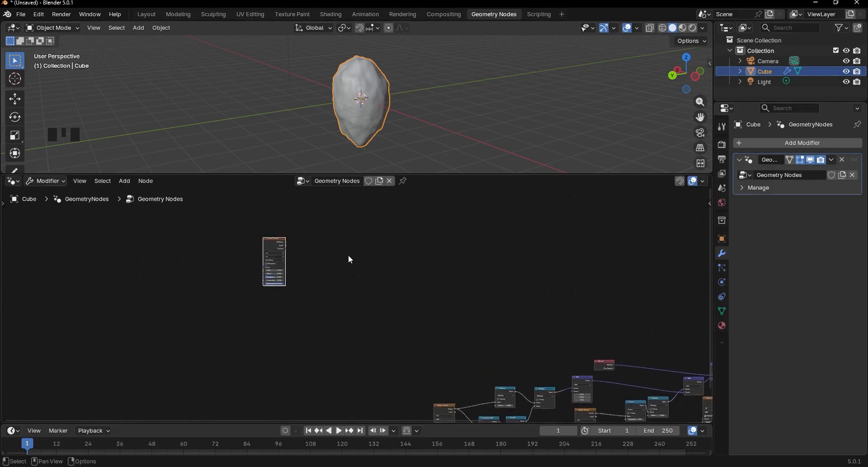
- Switch the Voronoi Texture to 4D and set its Scale to 2.3
{"action": "left_click", "coordinate": [275, 236]}
{"action": "left_click", "coordinate": [277, 248]}
{"action": "scroll", "coordinate": [272, 241], "scroll_direction": "up", "scroll_amount": 1}
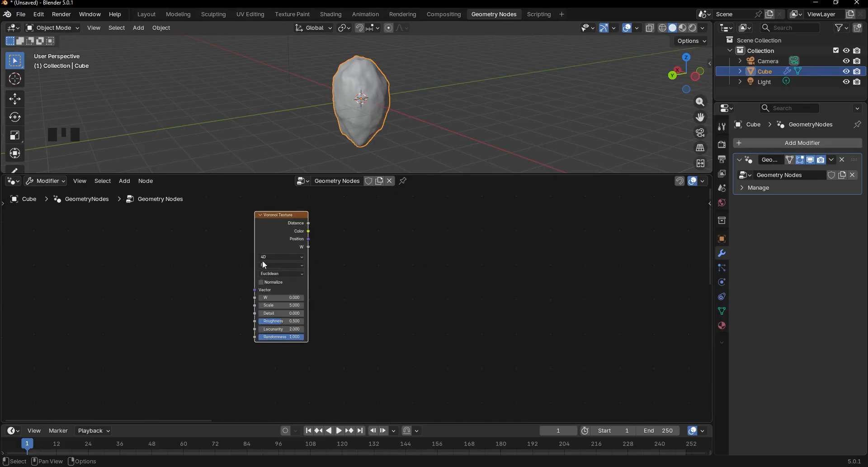
{"action": "scroll", "coordinate": [282, 274], "scroll_direction": "up", "scroll_amount": 1}
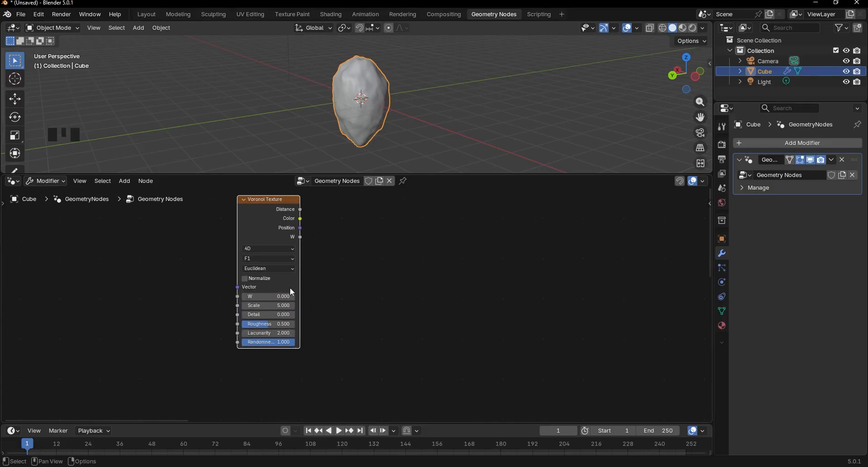
{"action": "left_click", "coordinate": [269, 304]}
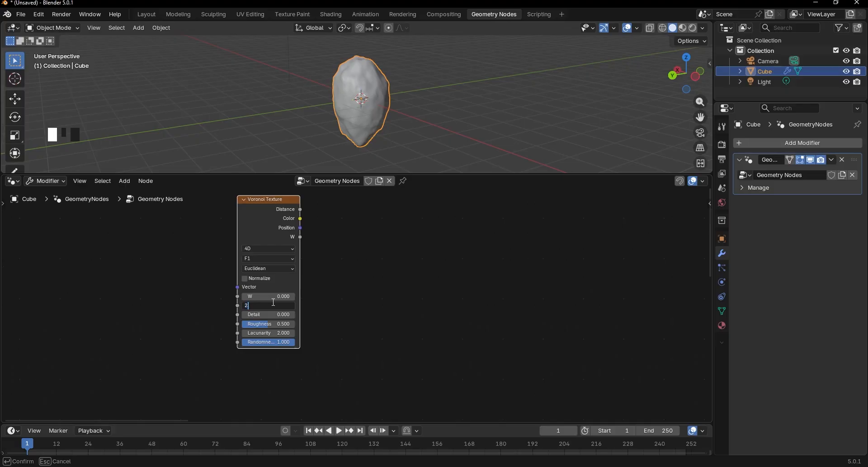
{"action": "type", "text": "2.3"}
{"action": "key", "text": "Return"}
- Move the Voronoi Texture up, place a duplicate beneath it and set the duplicate's Scale to 4
{"action": "scroll", "coordinate": [307, 286], "scroll_direction": "down", "scroll_amount": 2}
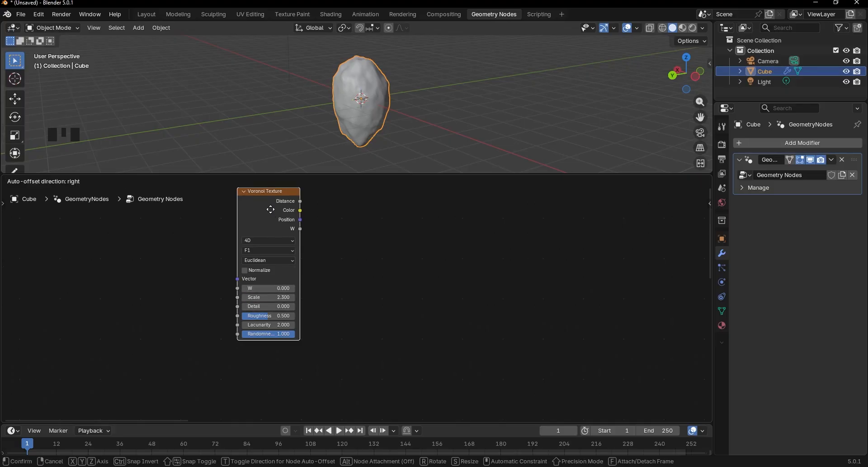
{"action": "left_click_drag", "start_coordinate": [309, 288], "coordinate": [289, 250]}
{"action": "key", "text": "shift+d"}
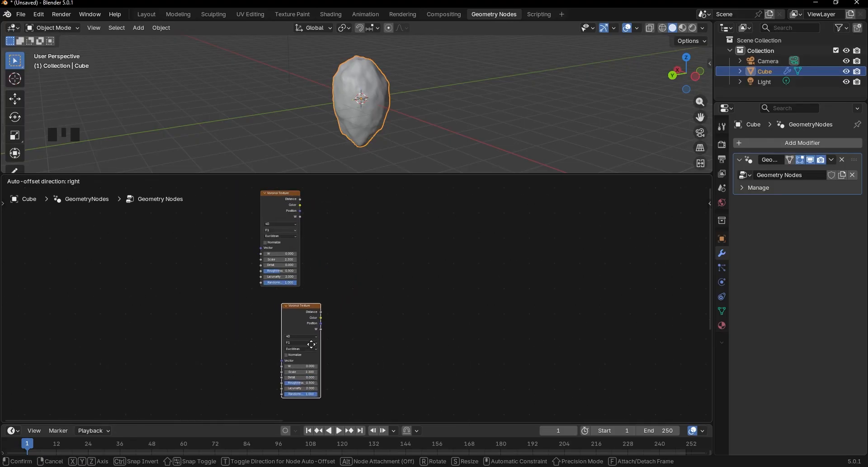
{"action": "left_click", "coordinate": [295, 343]}
{"action": "scroll", "coordinate": [302, 343], "scroll_direction": "up", "scroll_amount": 2}
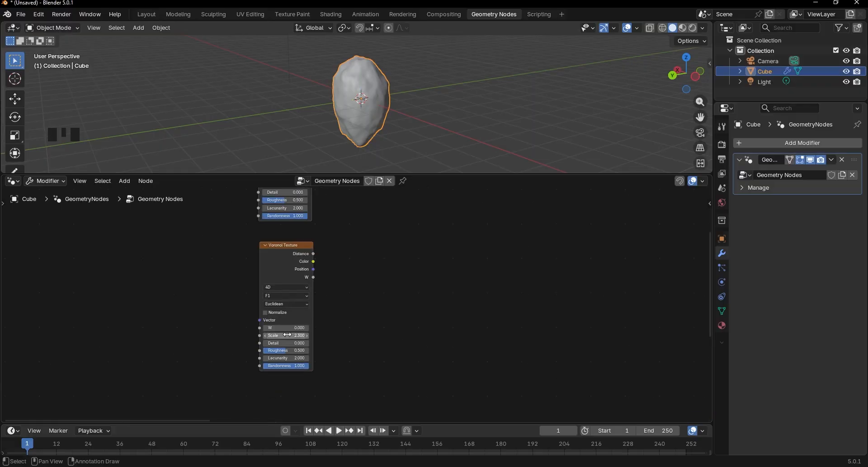
{"action": "left_click", "coordinate": [288, 336]}
{"action": "type", "text": "4"}
{"action": "key", "text": "Return"}
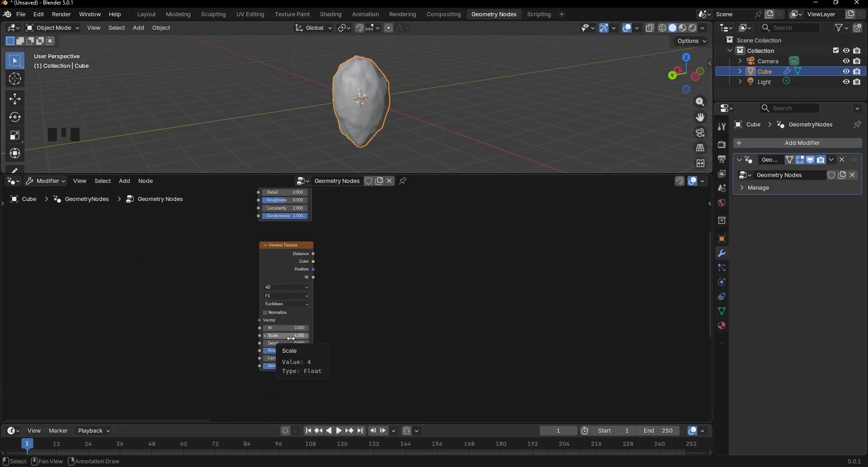
- Add a Color Ramp node beside the upper Voronoi Texture and connect the texture's Distance to its factor input
{"action": "scroll", "coordinate": [339, 222], "scroll_direction": "down", "scroll_amount": 3}
{"action": "middle_click_drag", "start_coordinate": [355, 199], "coordinate": [319, 320]}
{"action": "scroll", "coordinate": [351, 292], "scroll_direction": "up", "scroll_amount": 2}
{"action": "key", "text": "shift+a"}
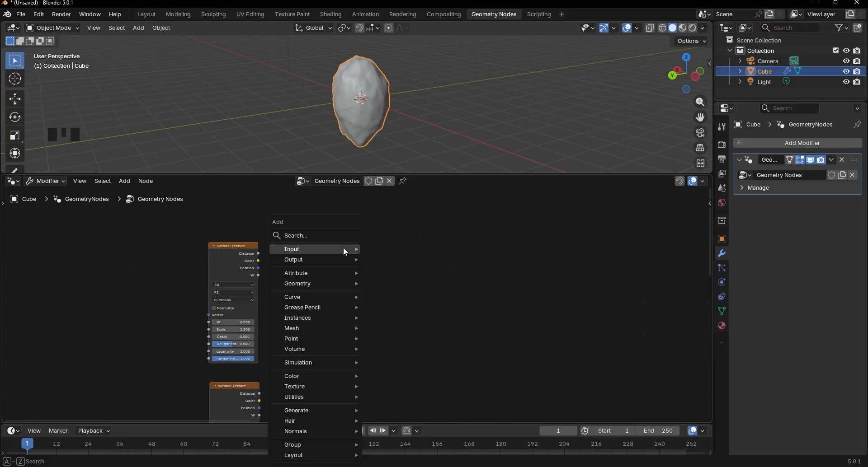
{"action": "left_click", "coordinate": [338, 237]}
{"action": "type", "text": "colo"}
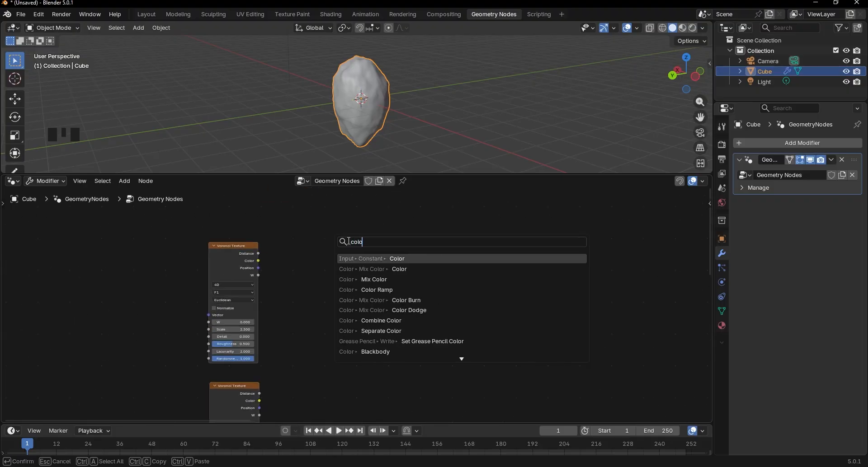
{"action": "left_click", "coordinate": [369, 290]}
{"action": "left_click", "coordinate": [316, 252]}
{"action": "left_click_drag", "start_coordinate": [259, 254], "coordinate": [328, 322]}
{"action": "scroll", "coordinate": [318, 273], "scroll_direction": "down", "scroll_amount": 4}
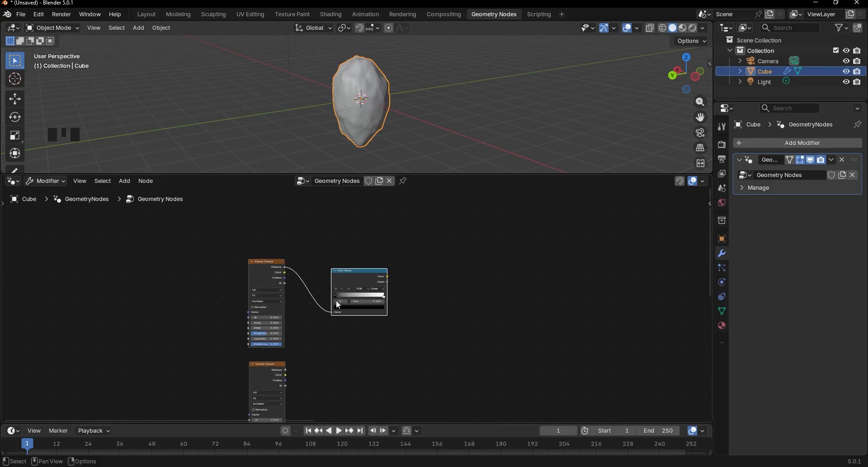
- Duplicate the Color Ramp beneath the original and connect the lower Voronoi Texture's Distance to the duplicate's Factor
{"action": "middle_click_drag", "start_coordinate": [345, 313], "coordinate": [344, 250]}
{"action": "key", "text": "shift+d"}
{"action": "left_click", "coordinate": [346, 298]}
{"action": "left_click", "coordinate": [282, 307]}
{"action": "scroll", "coordinate": [282, 307], "scroll_direction": "up", "scroll_amount": 2}
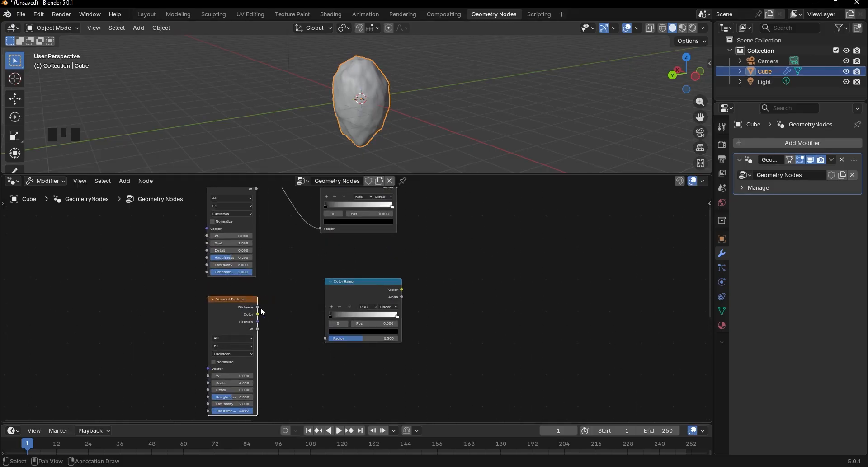
{"action": "left_click_drag", "start_coordinate": [260, 308], "coordinate": [335, 342]}
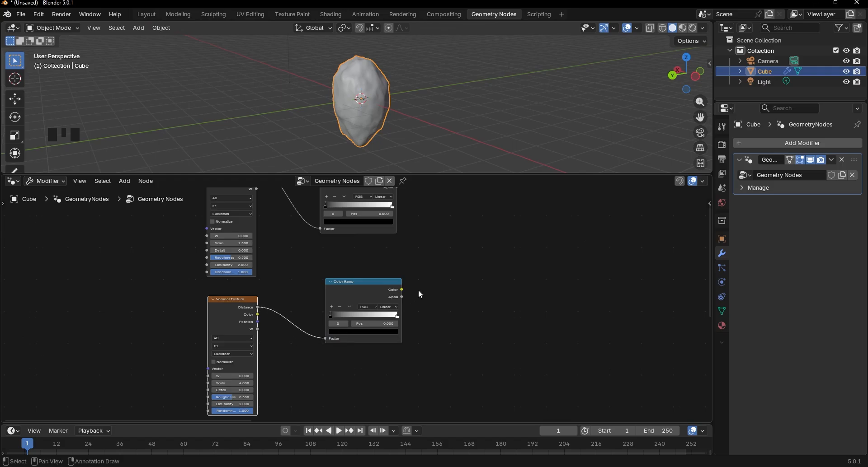
- Set the upper Color Ramp's black stop to position 0.38 and its white stop to 0.41
{"action": "scroll", "coordinate": [351, 276], "scroll_direction": "up", "scroll_amount": 3}
{"action": "scroll", "coordinate": [305, 299], "scroll_direction": "up", "scroll_amount": 2}
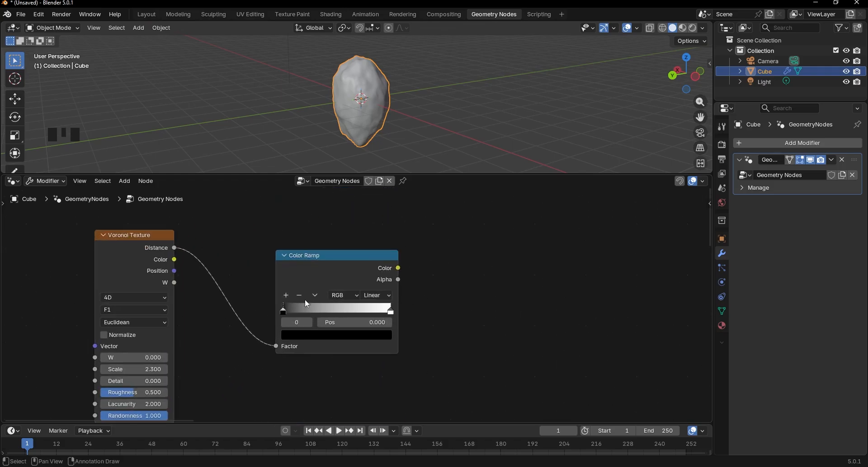
{"action": "scroll", "coordinate": [289, 308], "scroll_direction": "up", "scroll_amount": 2}
{"action": "left_click", "coordinate": [362, 258]}
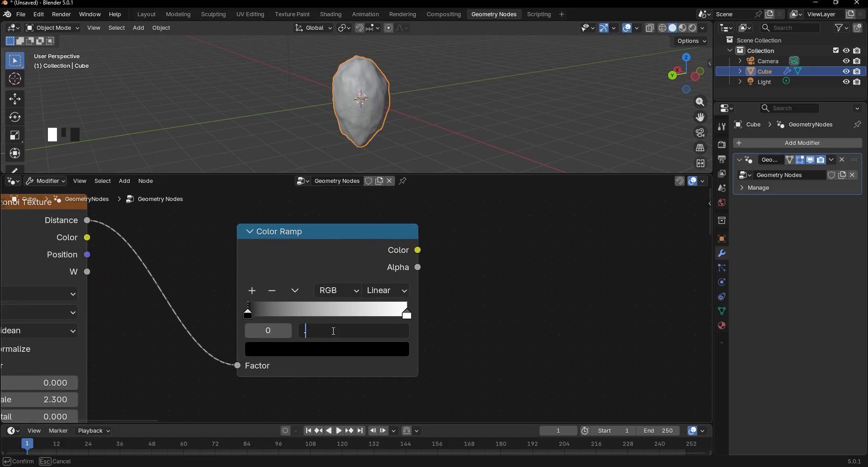
{"action": "type", "text": ".38"}
{"action": "key", "text": "Return"}
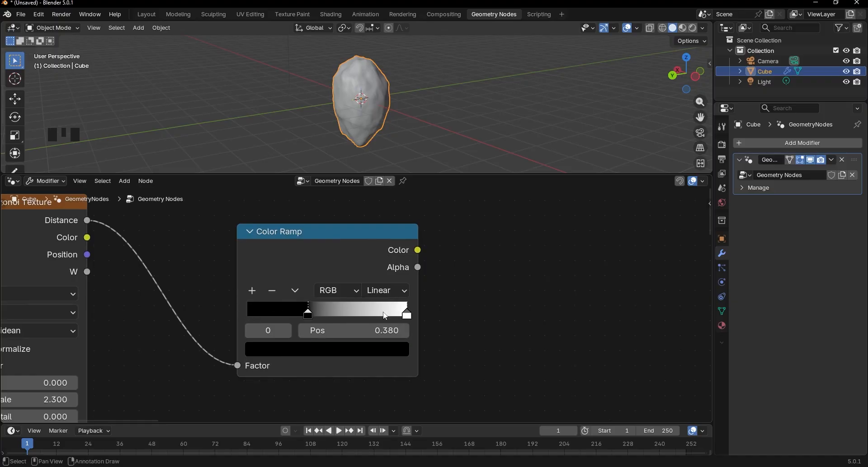
{"action": "left_click", "coordinate": [398, 314]}
{"action": "left_click", "coordinate": [370, 332]}
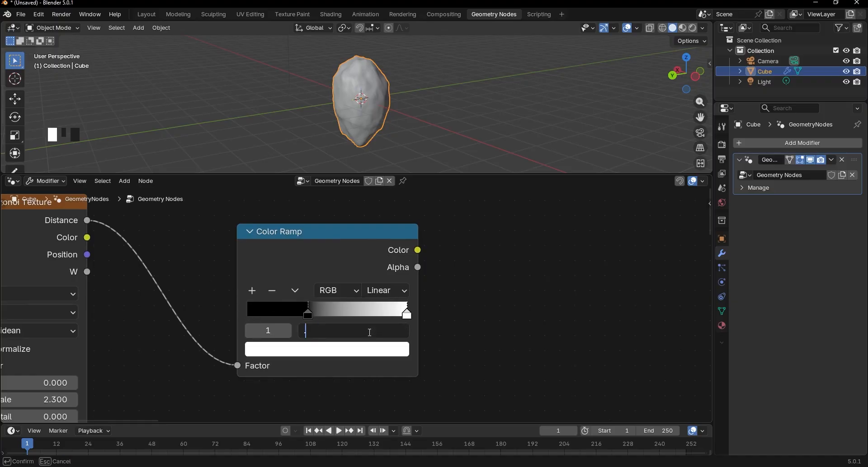
{"action": "key", "text": "Return"}
- Set the lower Color Ramp's black stop to position 0.38 and its white stop to 0.41
{"action": "scroll", "coordinate": [455, 302], "scroll_direction": "down", "scroll_amount": 6}
{"action": "middle_click_drag", "start_coordinate": [414, 395], "coordinate": [396, 279]}
{"action": "scroll", "coordinate": [338, 336], "scroll_direction": "up", "scroll_amount": 5}
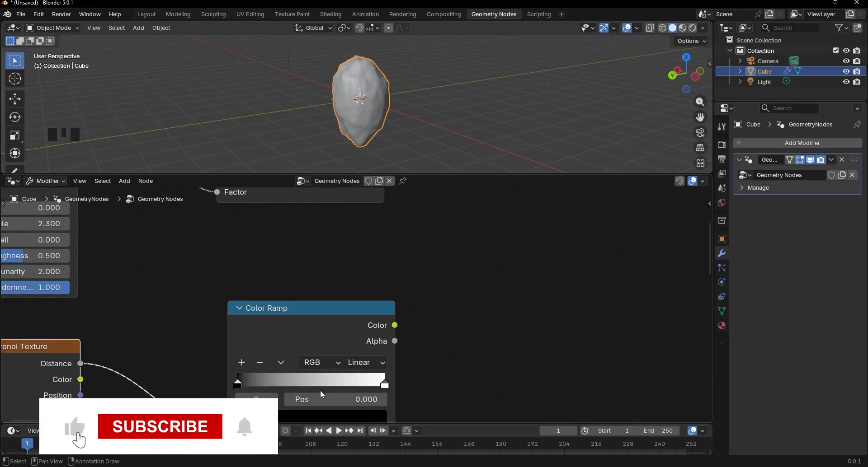
{"action": "left_click", "coordinate": [321, 394]}
{"action": "type", "text": ".38"}
{"action": "key", "text": "Return"}
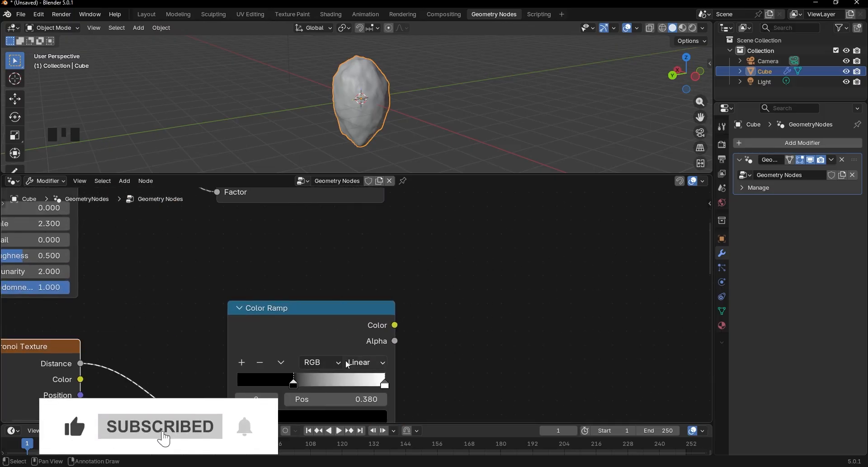
{"action": "middle_click_drag", "start_coordinate": [330, 360], "coordinate": [347, 281]}
{"action": "left_click", "coordinate": [402, 306]}
{"action": "left_click", "coordinate": [365, 321]}
{"action": "type", "text": ".41"}
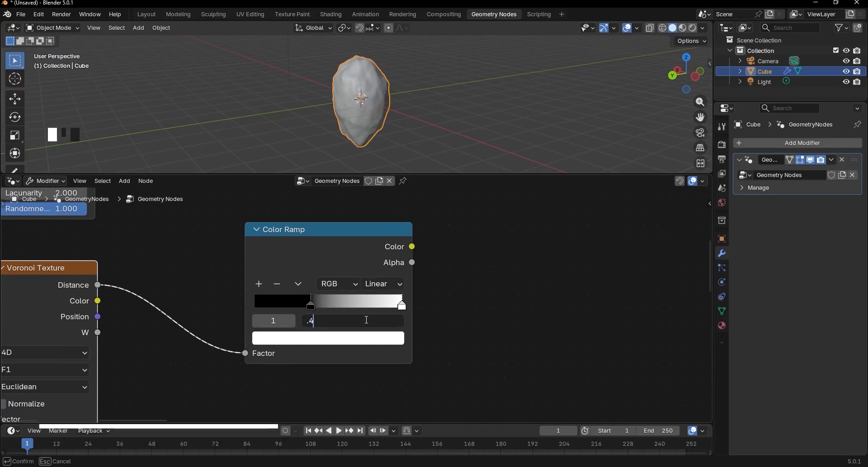
{"action": "key", "text": "Return"}
- Duplicate the lower Voronoi Texture and Color Ramp pair and place the third pair beneath it
{"action": "scroll", "coordinate": [436, 278], "scroll_direction": "down", "scroll_amount": 5}
{"action": "middle_click_drag", "start_coordinate": [362, 245], "coordinate": [375, 269]}
{"action": "middle_click_drag", "start_coordinate": [323, 302], "coordinate": [332, 241]}
{"action": "left_click_drag", "start_coordinate": [433, 261], "coordinate": [225, 317]}
{"action": "middle_click_drag", "start_coordinate": [337, 315], "coordinate": [324, 239]}
{"action": "key", "text": "shift+d"}
{"action": "left_click", "coordinate": [324, 319]}
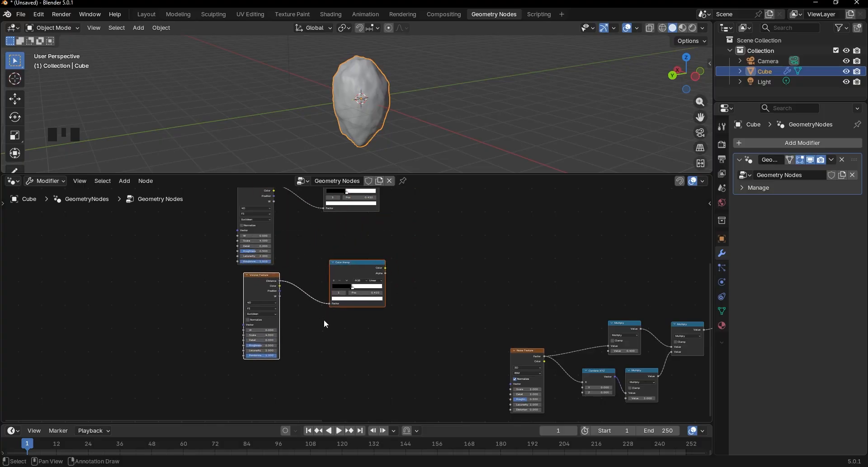
- Set the third Voronoi Texture's Scale to 100
{"action": "scroll", "coordinate": [314, 330], "scroll_direction": "up", "scroll_amount": 3}
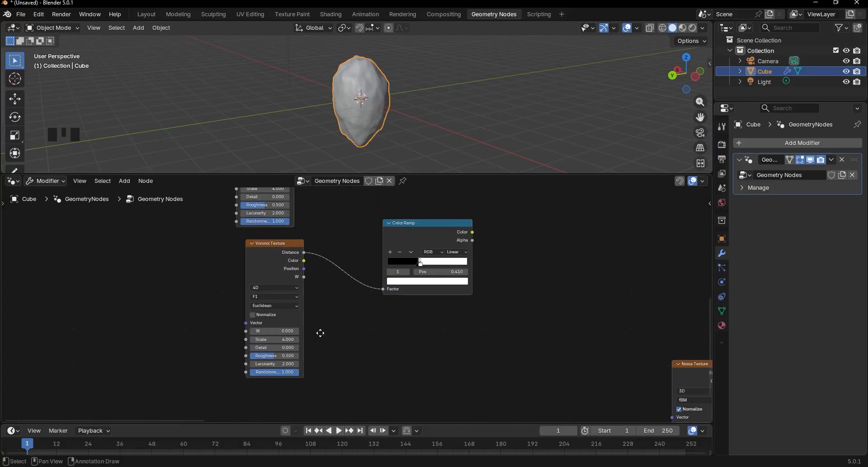
{"action": "scroll", "coordinate": [321, 333], "scroll_direction": "up", "scroll_amount": 2}
{"action": "left_click", "coordinate": [285, 325]}
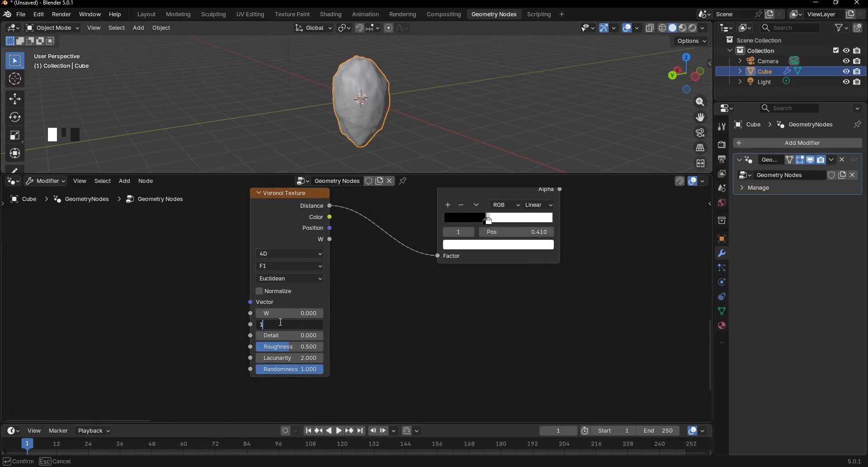
{"action": "type", "text": "100"}
{"action": "key", "text": "Return"}
- Duplicate the third Voronoi Texture and Color Ramp pair and place the fourth pair beneath it
{"action": "scroll", "coordinate": [360, 309], "scroll_direction": "down", "scroll_amount": 4}
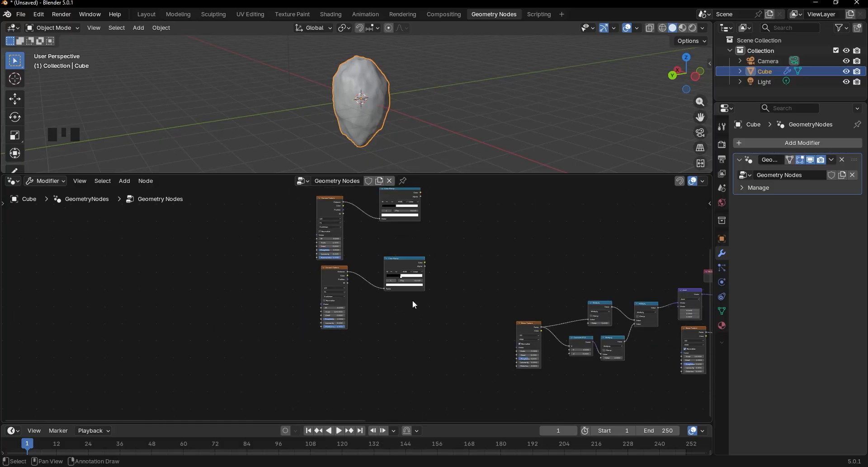
{"action": "left_click_drag", "start_coordinate": [455, 266], "coordinate": [328, 307]}
{"action": "middle_click_drag", "start_coordinate": [395, 322], "coordinate": [351, 282]}
{"action": "key", "text": "shift+d"}
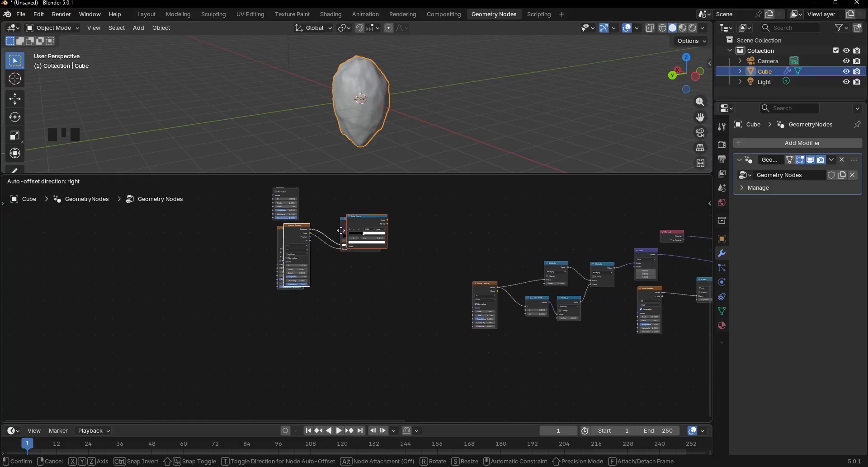
{"action": "left_click", "coordinate": [329, 312]}
- Set the fourth Voronoi Texture's Scale to 13
{"action": "scroll", "coordinate": [328, 281], "scroll_direction": "up", "scroll_amount": 3}
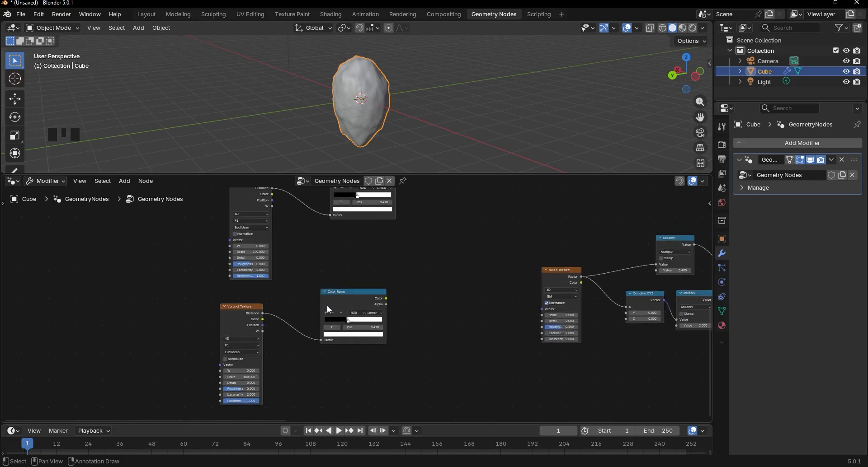
{"action": "scroll", "coordinate": [327, 305], "scroll_direction": "up", "scroll_amount": 2}
{"action": "middle_click_drag", "start_coordinate": [301, 320], "coordinate": [325, 263]}
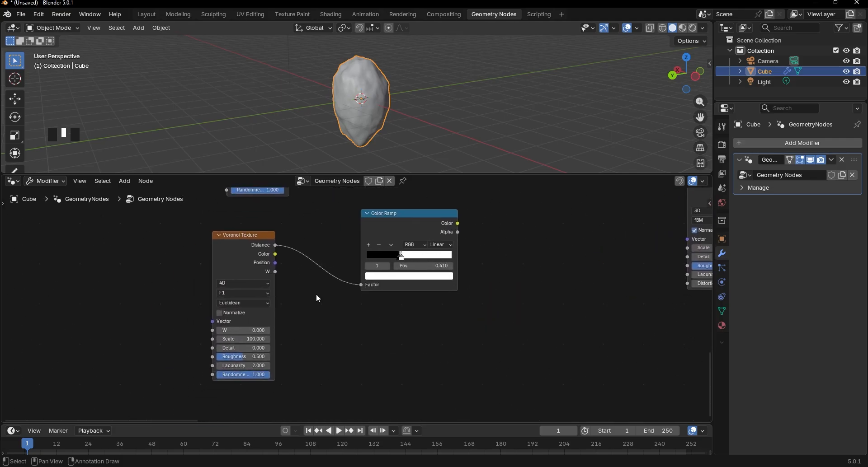
{"action": "left_click", "coordinate": [249, 340]}
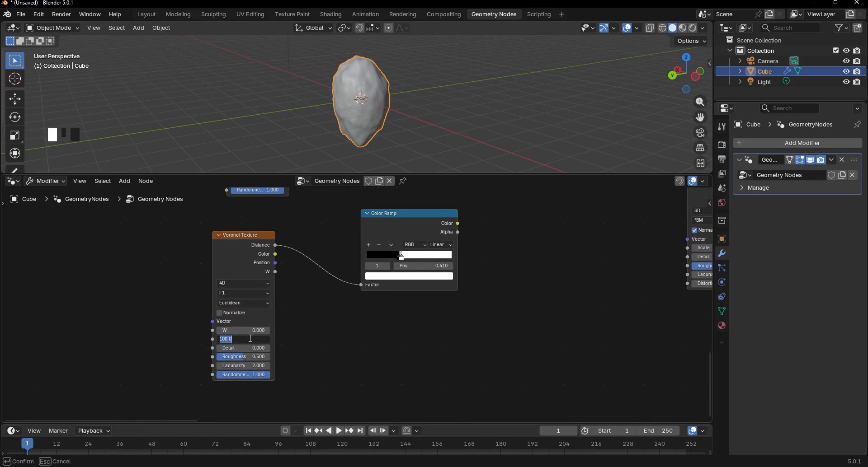
{"action": "type", "text": "13"}
{"action": "key", "text": "Return"}
- Shift both stops of the fourth Color Ramp toward the dark end, with the white stop at position 0.31
{"action": "scroll", "coordinate": [296, 283], "scroll_direction": "up", "scroll_amount": 2}
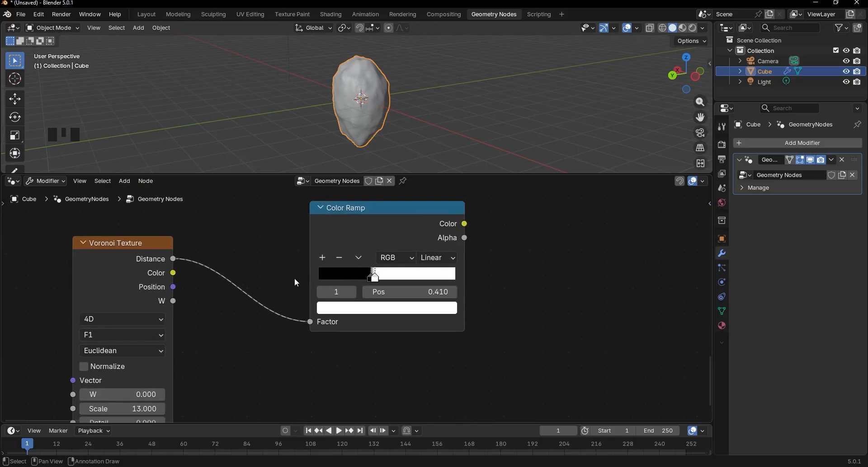
{"action": "scroll", "coordinate": [337, 272], "scroll_direction": "up", "scroll_amount": 2}
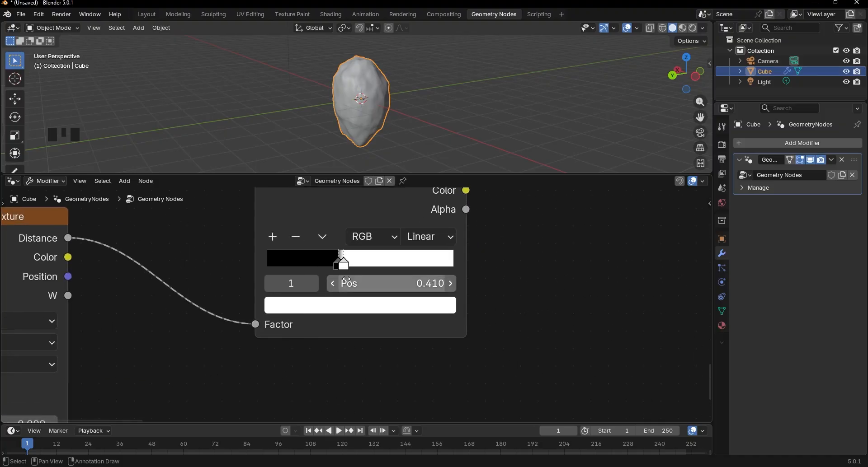
{"action": "left_click_drag", "start_coordinate": [337, 266], "coordinate": [331, 267]}
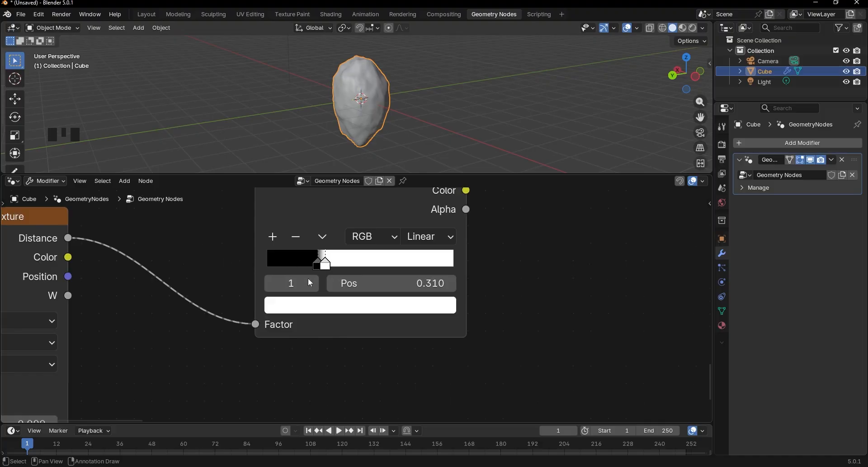
- Add a Math node beside the two upper Color Ramps
{"action": "scroll", "coordinate": [322, 263], "scroll_direction": "down", "scroll_amount": 8}
{"action": "scroll", "coordinate": [368, 248], "scroll_direction": "up", "scroll_amount": 4}
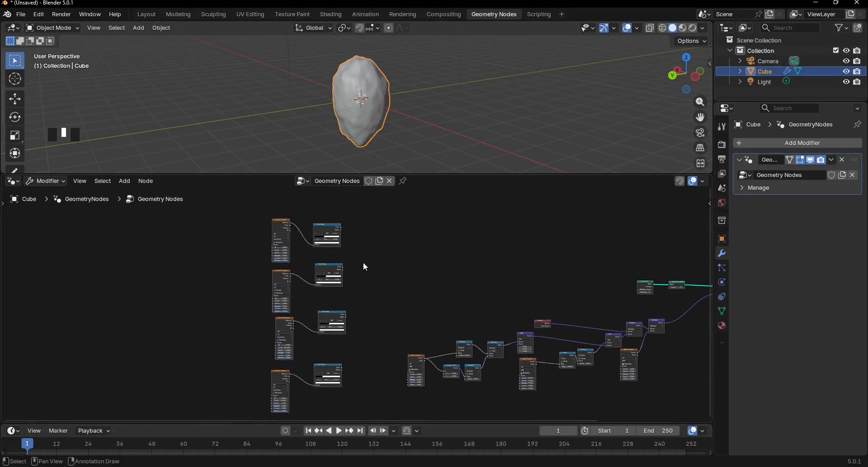
{"action": "scroll", "coordinate": [371, 274], "scroll_direction": "up", "scroll_amount": 2}
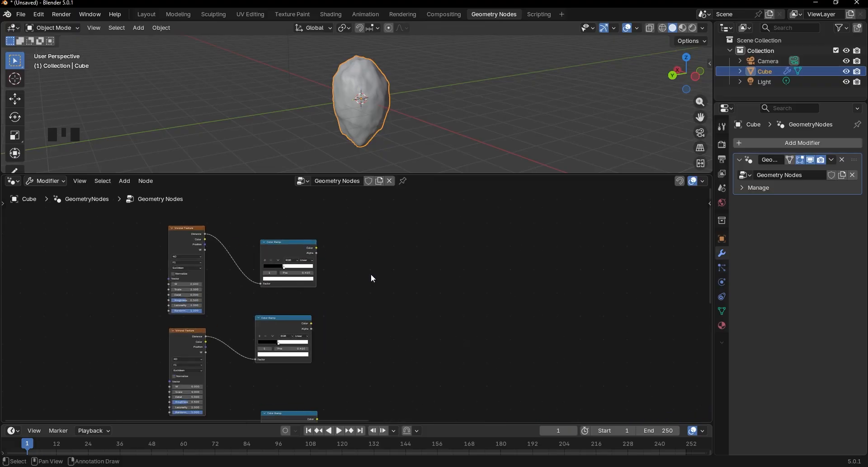
{"action": "scroll", "coordinate": [271, 308], "scroll_direction": "down", "scroll_amount": 2}
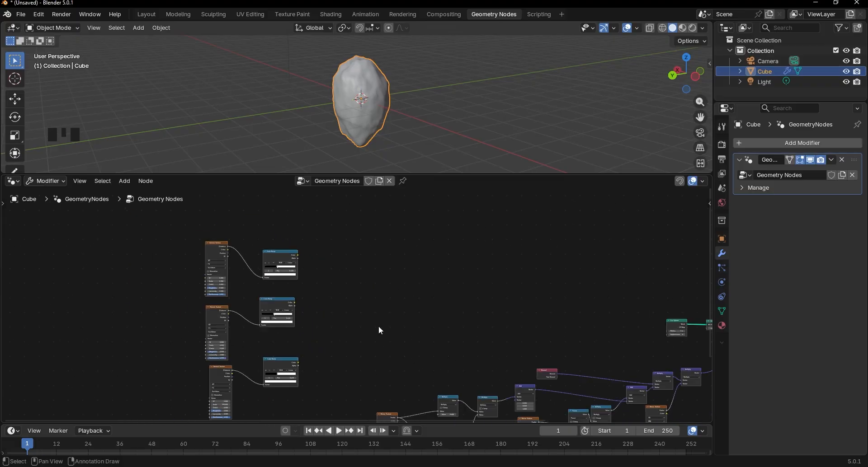
{"action": "scroll", "coordinate": [386, 251], "scroll_direction": "up", "scroll_amount": 2}
{"action": "key", "text": "shift+a"}
{"action": "type", "text": "m"}
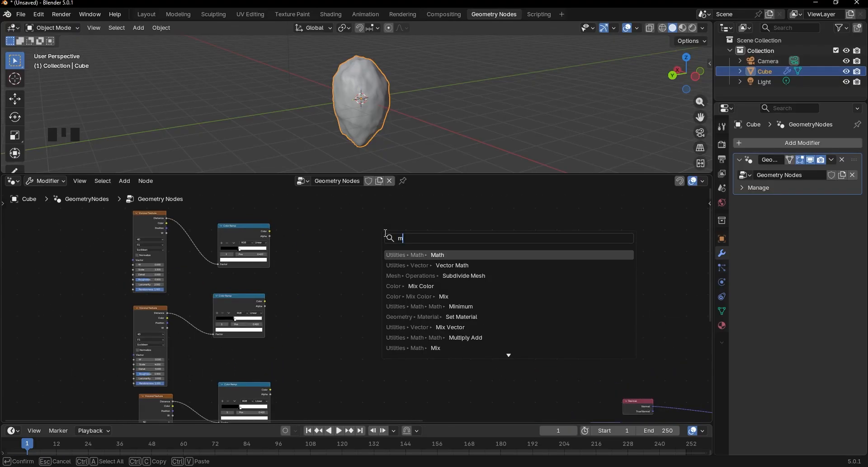
{"action": "type", "text": "ath"}
{"action": "key", "text": "Return"}
{"action": "left_click", "coordinate": [288, 260]}
- Duplicate the Math node three times and line the copies up in a row after it
{"action": "key", "text": "shift+d"}
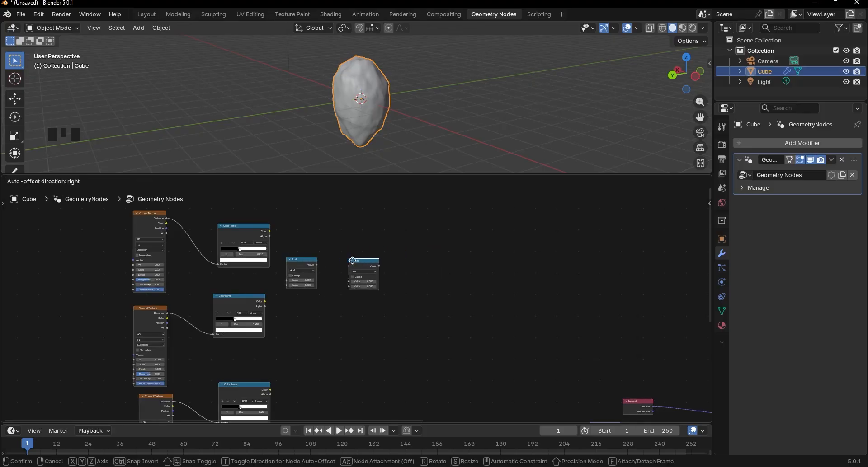
{"action": "left_click", "coordinate": [355, 261]}
{"action": "key", "text": "shift+d"}
{"action": "left_click", "coordinate": [407, 262]}
{"action": "key", "text": "shift+d"}
{"action": "left_click", "coordinate": [492, 263]}
- Connect the two upper Color Ramps to the first Add node, and feed that node and the third Color Ramp into the second Add node
{"action": "scroll", "coordinate": [255, 244], "scroll_direction": "up", "scroll_amount": 2}
{"action": "left_click_drag", "start_coordinate": [278, 227], "coordinate": [301, 294]}
{"action": "left_click_drag", "start_coordinate": [271, 322], "coordinate": [302, 300]}
{"action": "scroll", "coordinate": [356, 304], "scroll_direction": "down", "scroll_amount": 4}
{"action": "left_click_drag", "start_coordinate": [346, 281], "coordinate": [377, 298]}
{"action": "left_click_drag", "start_coordinate": [301, 403], "coordinate": [369, 320]}
{"action": "left_click_drag", "start_coordinate": [300, 407], "coordinate": [378, 303]}
- Feed the second Add node and the fourth Color Ramp into the third Add node, and move that node slightly lower
{"action": "scroll", "coordinate": [328, 397], "scroll_direction": "down", "scroll_amount": 4}
{"action": "middle_click_drag", "start_coordinate": [323, 338], "coordinate": [323, 305]}
{"action": "left_click_drag", "start_coordinate": [301, 364], "coordinate": [398, 221]}
{"action": "scroll", "coordinate": [394, 235], "scroll_direction": "up", "scroll_amount": 5}
{"action": "left_click", "coordinate": [330, 274]}
{"action": "scroll", "coordinate": [341, 291], "scroll_direction": "up", "scroll_amount": 4}
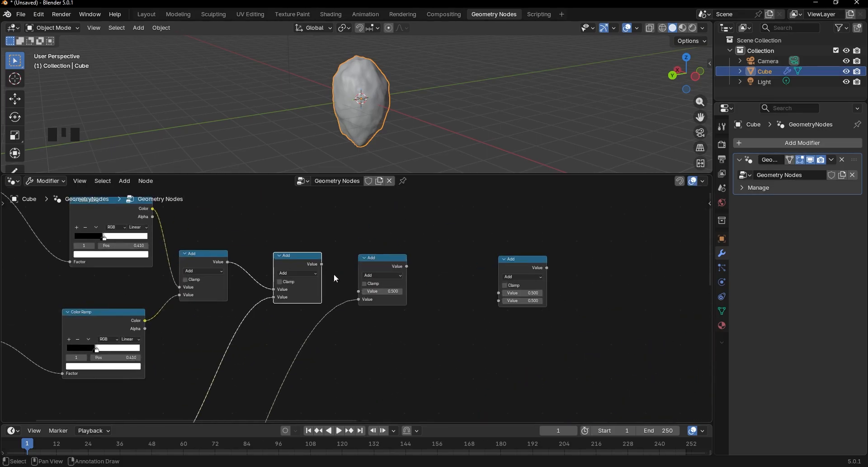
{"action": "left_click_drag", "start_coordinate": [322, 265], "coordinate": [359, 291]}
{"action": "left_click_drag", "start_coordinate": [393, 257], "coordinate": [401, 274]}
{"action": "left_click", "coordinate": [423, 278]}
- Connect the third Add node to the last Math node, switch that node to Multiply and enter its second value
{"action": "middle_click_drag", "start_coordinate": [424, 278], "coordinate": [320, 284]}
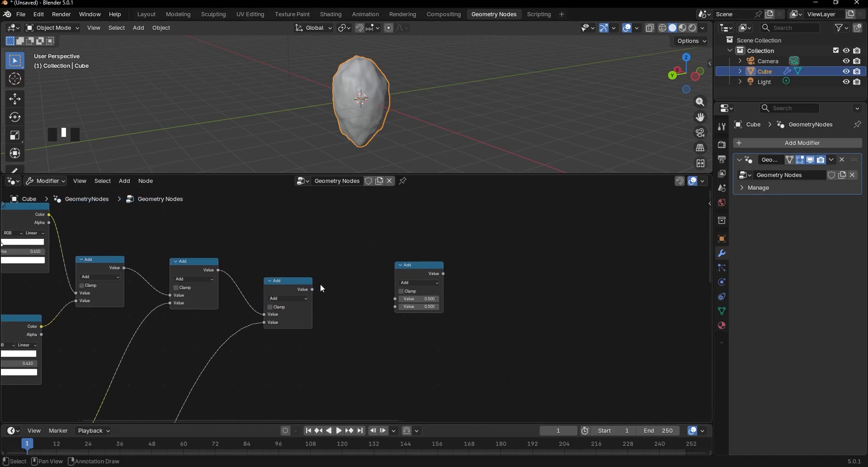
{"action": "left_click_drag", "start_coordinate": [313, 289], "coordinate": [369, 303]}
{"action": "scroll", "coordinate": [370, 304], "scroll_direction": "up", "scroll_amount": 1}
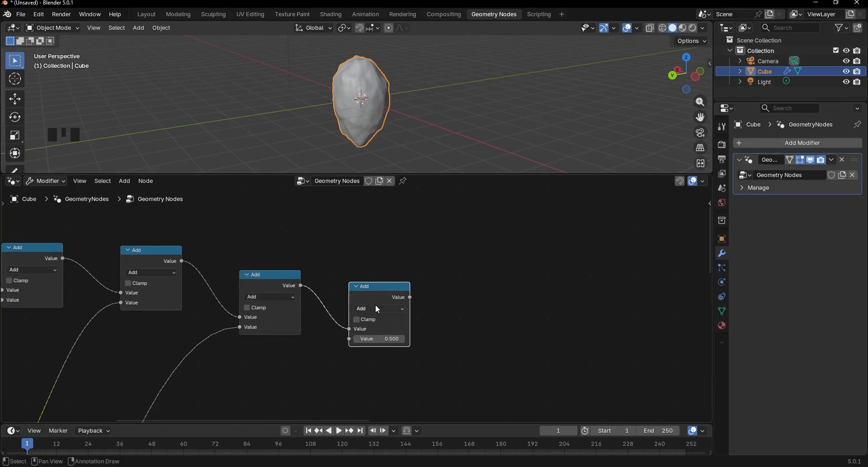
{"action": "left_click", "coordinate": [378, 309]}
{"action": "left_click", "coordinate": [373, 349]}
{"action": "left_click", "coordinate": [381, 340]}
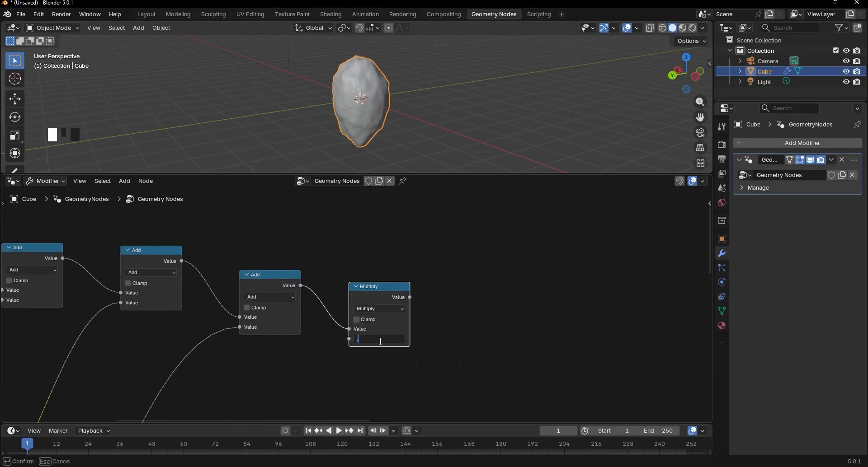
{"action": "left_click", "coordinate": [426, 351]}
- Reposition the new Multiply node farther away from the chain of Add nodes
{"action": "left_click_drag", "start_coordinate": [394, 303], "coordinate": [512, 343]}
{"action": "left_click", "coordinate": [460, 278]}
{"action": "scroll", "coordinate": [475, 312], "scroll_direction": "down", "scroll_amount": 8}
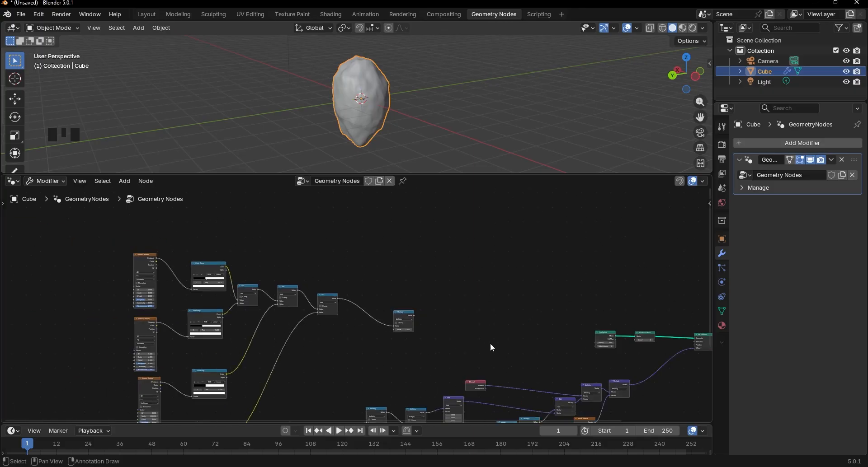
{"action": "middle_click_drag", "start_coordinate": [492, 353], "coordinate": [440, 338]}
{"action": "scroll", "coordinate": [360, 299], "scroll_direction": "up", "scroll_amount": 6}
{"action": "left_click_drag", "start_coordinate": [349, 290], "coordinate": [376, 298]}
{"action": "scroll", "coordinate": [382, 298], "scroll_direction": "down", "scroll_amount": 1}
{"action": "left_click", "coordinate": [427, 293]}
- Move the Normal node up and insert a duplicate of the vector Add node into the link between the two existing vector Add nodes
{"action": "scroll", "coordinate": [434, 303], "scroll_direction": "down", "scroll_amount": 3}
{"action": "middle_click_drag", "start_coordinate": [461, 339], "coordinate": [320, 297]}
{"action": "scroll", "coordinate": [294, 281], "scroll_direction": "up", "scroll_amount": 4}
{"action": "middle_click_drag", "start_coordinate": [365, 372], "coordinate": [362, 307]}
{"action": "scroll", "coordinate": [361, 308], "scroll_direction": "up", "scroll_amount": 4}
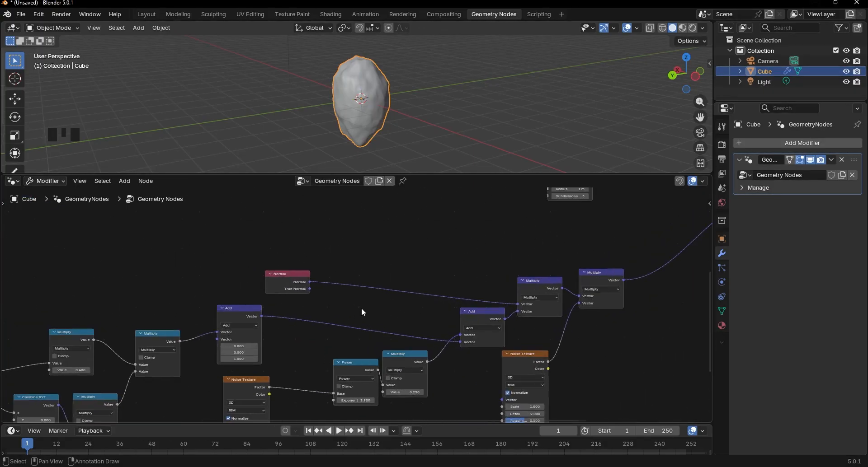
{"action": "left_click_drag", "start_coordinate": [285, 278], "coordinate": [330, 241]}
{"action": "left_click", "coordinate": [465, 311]}
{"action": "key", "text": "shift+d"}
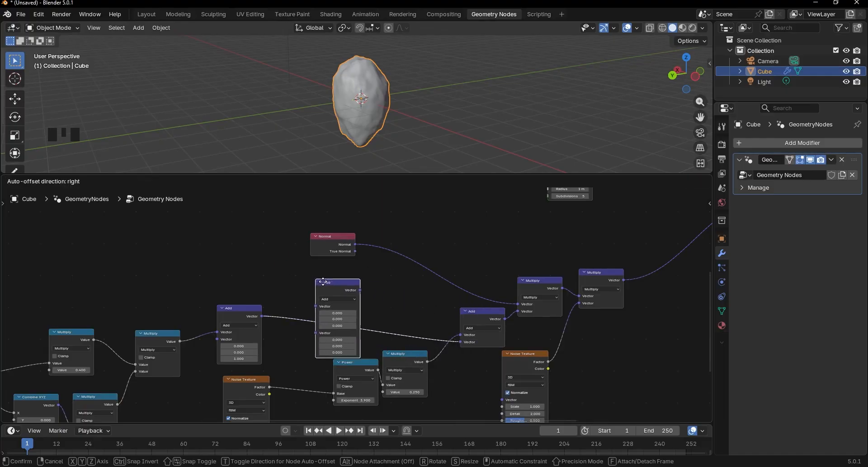
{"action": "left_click", "coordinate": [322, 283]}
- Connect the Voronoi chain's Multiply value to the inserted Add node's second Vector input and inspect the displaced asteroid
{"action": "scroll", "coordinate": [318, 281], "scroll_direction": "down", "scroll_amount": 6}
{"action": "middle_click_drag", "start_coordinate": [260, 241], "coordinate": [294, 296]}
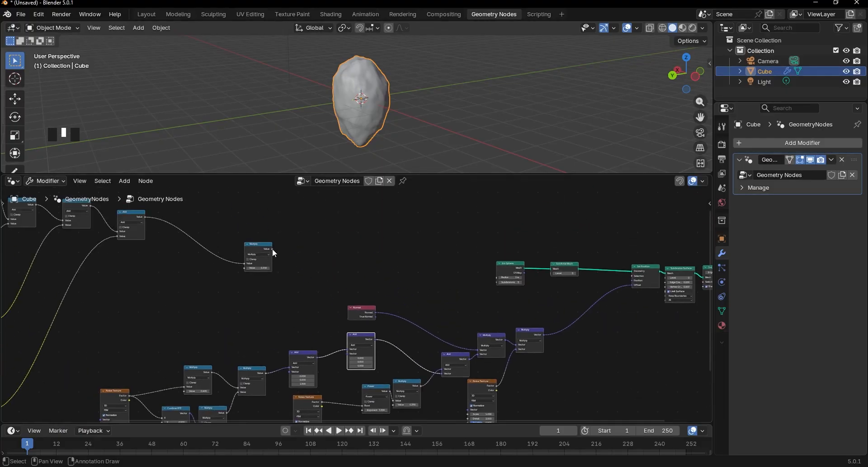
{"action": "left_click_drag", "start_coordinate": [272, 249], "coordinate": [344, 354]}
{"action": "middle_click_drag", "start_coordinate": [375, 154], "coordinate": [207, 137]}
{"action": "middle_click_drag", "start_coordinate": [302, 135], "coordinate": [265, 130]}
- Insert a Transform Geometry node between Set Shade Smooth and the Group Output
{"action": "middle_click_drag", "start_coordinate": [613, 306], "coordinate": [244, 324]}
{"action": "scroll", "coordinate": [353, 306], "scroll_direction": "up", "scroll_amount": 4}
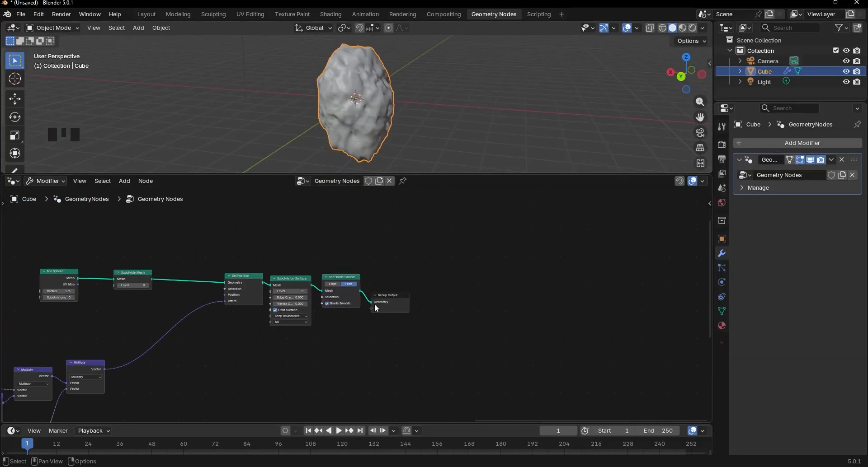
{"action": "left_click_drag", "start_coordinate": [375, 307], "coordinate": [410, 222]}
{"action": "scroll", "coordinate": [419, 280], "scroll_direction": "up", "scroll_amount": 2}
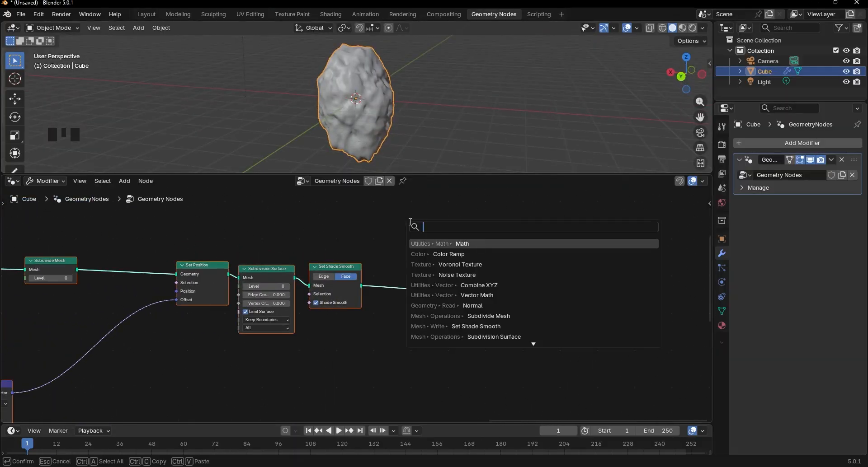
{"action": "type", "text": "trans"}
{"action": "key", "text": "Return"}
{"action": "left_click", "coordinate": [424, 282]}
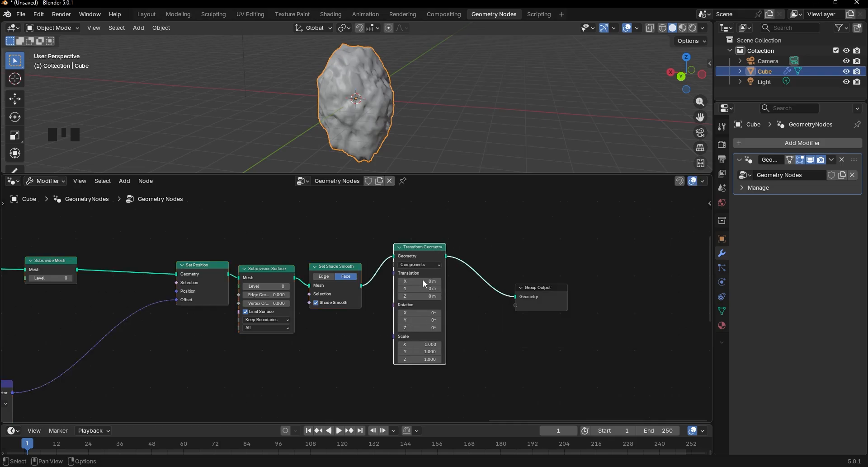
- Set the Transform Geometry node's Y rotation to 90° and view the reoriented asteroid
{"action": "left_click", "coordinate": [419, 320]}
{"action": "type", "text": "90"}
{"action": "key", "text": "Return"}
{"action": "middle_click_drag", "start_coordinate": [384, 154], "coordinate": [434, 244]}
- Set the Ico Sphere subdivisions to 6 and the Subdivide Mesh level to 1, and view the result from several sides
{"action": "middle_click_drag", "start_coordinate": [72, 260], "coordinate": [334, 280]}
{"action": "scroll", "coordinate": [335, 280], "scroll_direction": "up", "scroll_amount": 1}
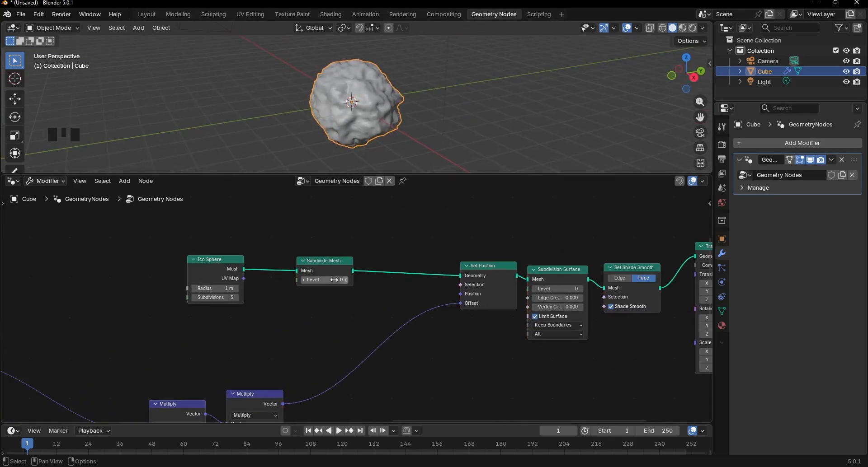
{"action": "scroll", "coordinate": [334, 280], "scroll_direction": "up", "scroll_amount": 1}
{"action": "left_click", "coordinate": [216, 296]}
{"action": "middle_click_drag", "start_coordinate": [215, 109], "coordinate": [209, 82]}
{"action": "scroll", "coordinate": [210, 83], "scroll_direction": "up", "scroll_amount": 4}
{"action": "left_click", "coordinate": [343, 276]}
{"action": "scroll", "coordinate": [287, 94], "scroll_direction": "down", "scroll_amount": 4}
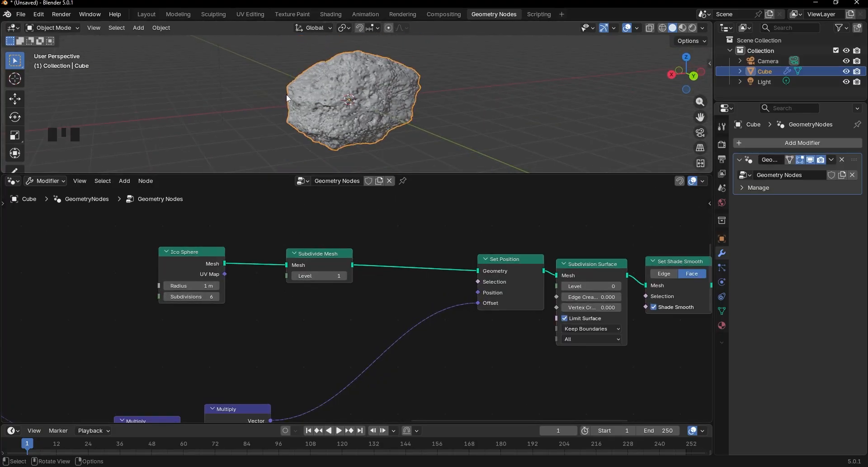
{"action": "left_click", "coordinate": [271, 109]}
{"action": "middle_click_drag", "start_coordinate": [271, 109], "coordinate": [398, 129]}
{"action": "left_click", "coordinate": [375, 99]}
{"action": "middle_click_drag", "start_coordinate": [376, 99], "coordinate": [311, 156]}
- Duplicate a Math Add node and insert it into the link between the third Color Ramp and the second Add node
{"action": "scroll", "coordinate": [276, 253], "scroll_direction": "down", "scroll_amount": 10}
{"action": "middle_click_drag", "start_coordinate": [199, 268], "coordinate": [385, 254]}
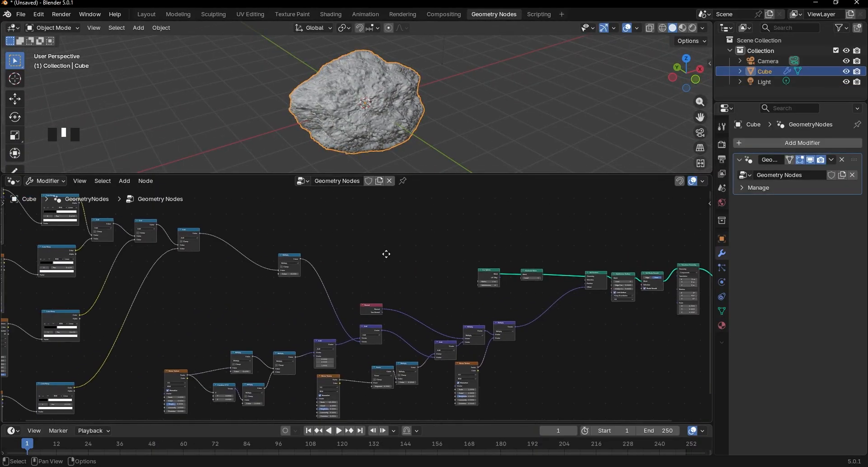
{"action": "middle_click_drag", "start_coordinate": [206, 287], "coordinate": [405, 318]}
{"action": "scroll", "coordinate": [341, 290], "scroll_direction": "up", "scroll_amount": 1}
{"action": "scroll", "coordinate": [342, 290], "scroll_direction": "up", "scroll_amount": 3}
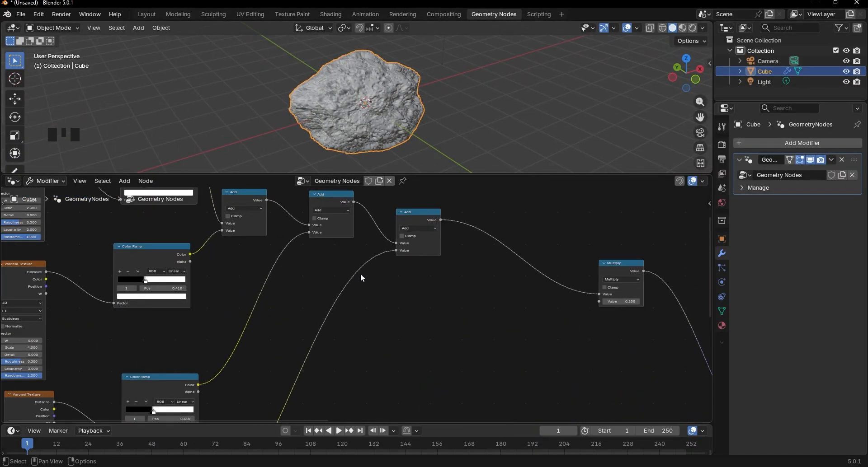
{"action": "key", "text": "shift+d"}
{"action": "left_click", "coordinate": [250, 283]}
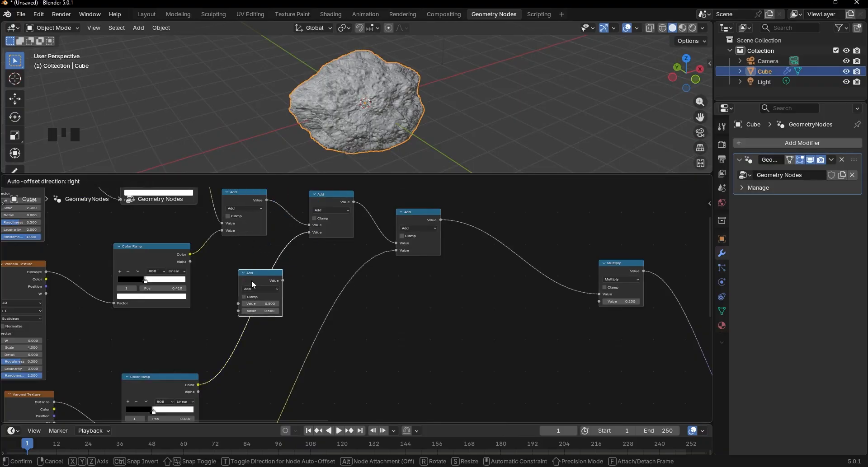
- Switch the inserted Math node to Multiply and set its second value to 0.300
{"action": "scroll", "coordinate": [235, 287], "scroll_direction": "up", "scroll_amount": 2}
{"action": "left_click", "coordinate": [235, 286]}
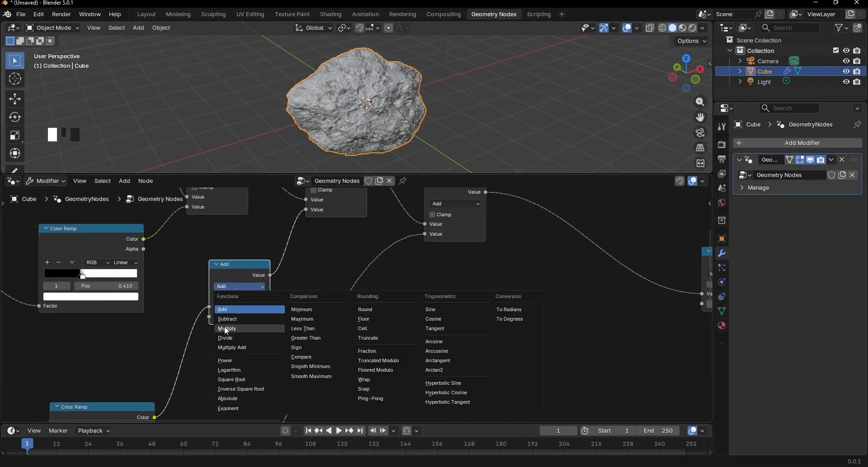
{"action": "left_click", "coordinate": [224, 327]}
{"action": "left_click", "coordinate": [218, 317]}
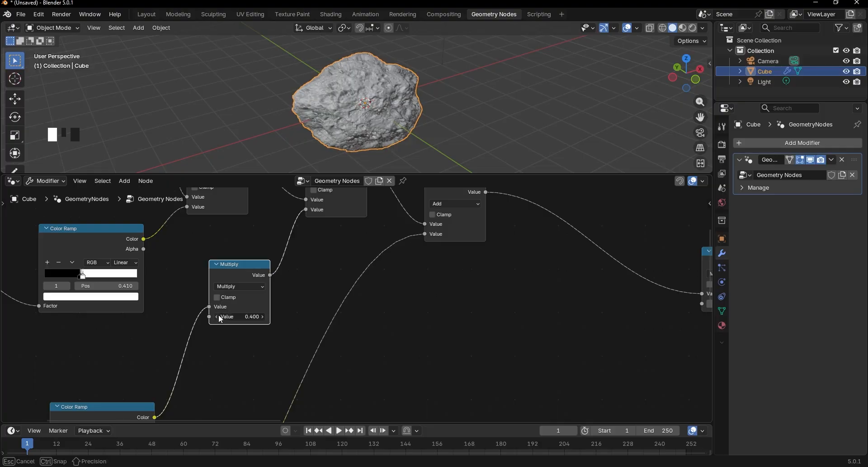
{"action": "left_click", "coordinate": [218, 317]}
{"action": "middle_click_drag", "start_coordinate": [362, 113], "coordinate": [316, 136]}
- Duplicate the new Multiply node and insert the copy into the link leaving the lowest Color Ramp
{"action": "scroll", "coordinate": [295, 280], "scroll_direction": "down", "scroll_amount": 3}
{"action": "middle_click_drag", "start_coordinate": [295, 279], "coordinate": [287, 259]}
{"action": "key", "text": "shift+d"}
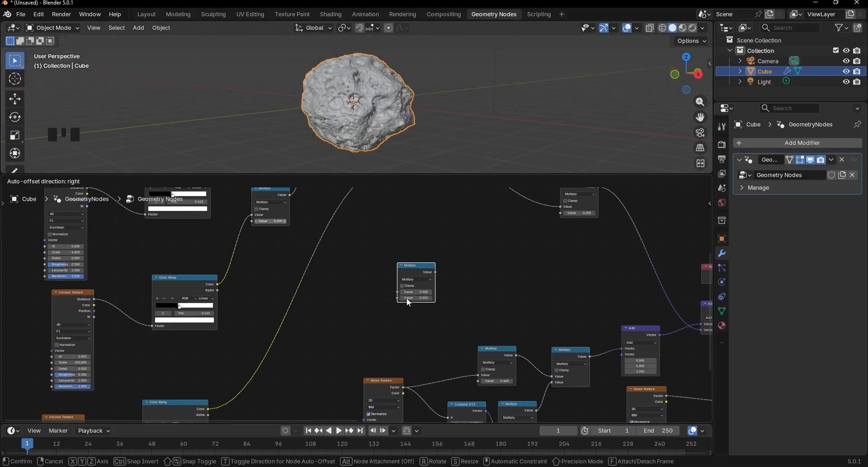
{"action": "left_click", "coordinate": [308, 355]}
{"action": "middle_click_drag", "start_coordinate": [308, 355], "coordinate": [362, 280]}
{"action": "scroll", "coordinate": [362, 280], "scroll_direction": "up", "scroll_amount": 3}
{"action": "key", "text": "g"}
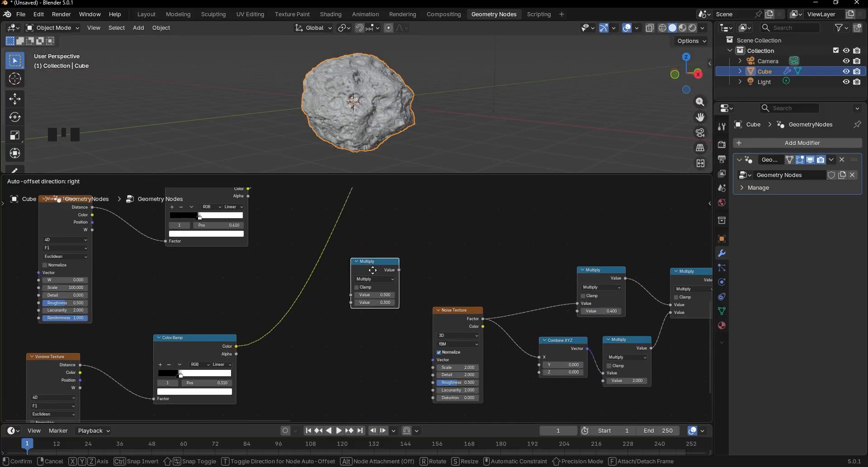
{"action": "left_click", "coordinate": [305, 263]}
{"action": "middle_click_drag", "start_coordinate": [337, 109], "coordinate": [476, 89]}
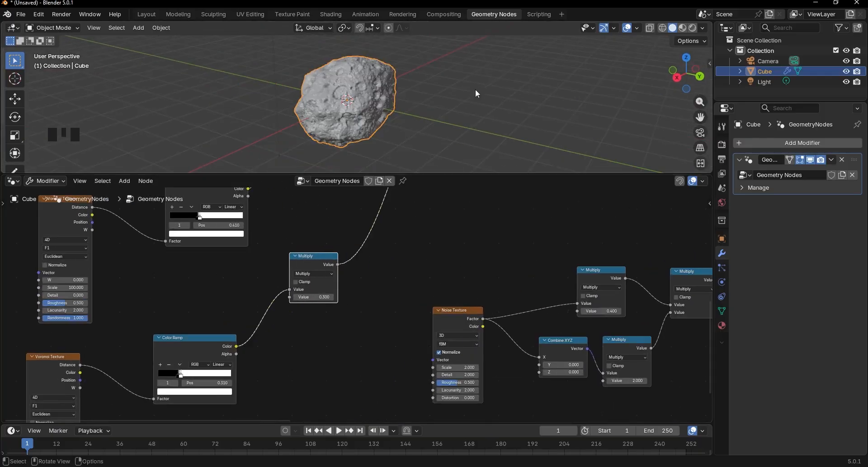
- Set the second value of the Multiply node after the lowest Color Ramp to 0.900
{"action": "scroll", "coordinate": [475, 89], "scroll_direction": "up", "scroll_amount": 4}
{"action": "scroll", "coordinate": [348, 294], "scroll_direction": "up", "scroll_amount": 2}
{"action": "left_click", "coordinate": [326, 297]}
{"action": "scroll", "coordinate": [422, 123], "scroll_direction": "up", "scroll_amount": 1}
{"action": "scroll", "coordinate": [422, 124], "scroll_direction": "down", "scroll_amount": 6}
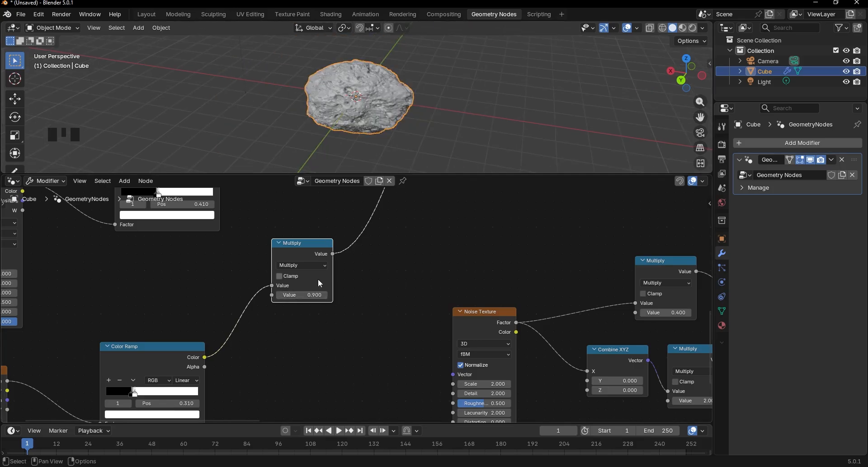
{"action": "left_click_drag", "start_coordinate": [316, 296], "coordinate": [337, 296]}
- Deselect the asteroid, examine its cratered surface up close and review the Voronoi branches that feed it
{"action": "middle_click_drag", "start_coordinate": [362, 106], "coordinate": [389, 118]}
{"action": "left_click", "coordinate": [274, 117]}
{"action": "left_click", "coordinate": [358, 107]}
{"action": "middle_click_drag", "start_coordinate": [389, 240], "coordinate": [424, 330]}
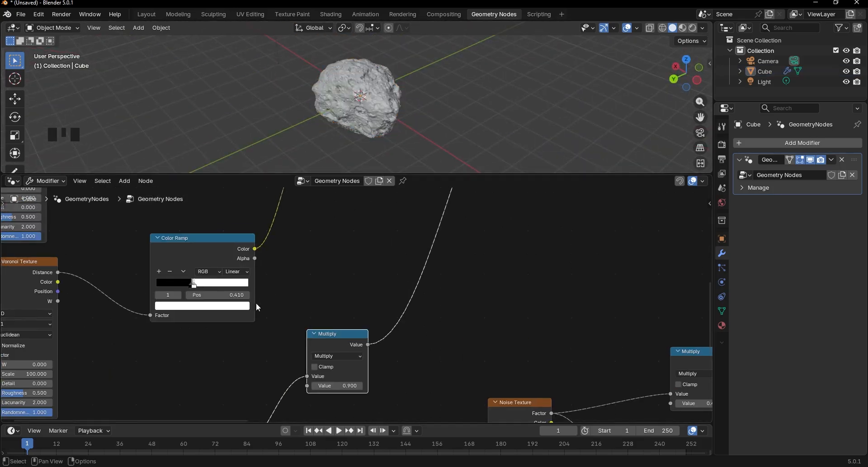
{"action": "middle_click_drag", "start_coordinate": [256, 304], "coordinate": [329, 395]}
{"action": "scroll", "coordinate": [329, 394], "scroll_direction": "down", "scroll_amount": 6}
{"action": "middle_click_drag", "start_coordinate": [480, 110], "coordinate": [388, 106]}
{"action": "scroll", "coordinate": [407, 100], "scroll_direction": "up", "scroll_amount": 5}
{"action": "scroll", "coordinate": [389, 106], "scroll_direction": "down", "scroll_amount": 4}
{"action": "middle_click_drag", "start_coordinate": [329, 207], "coordinate": [351, 256]}
{"action": "scroll", "coordinate": [376, 107], "scroll_direction": "up", "scroll_amount": 3}
{"action": "middle_click_drag", "start_coordinate": [371, 107], "coordinate": [400, 108]}
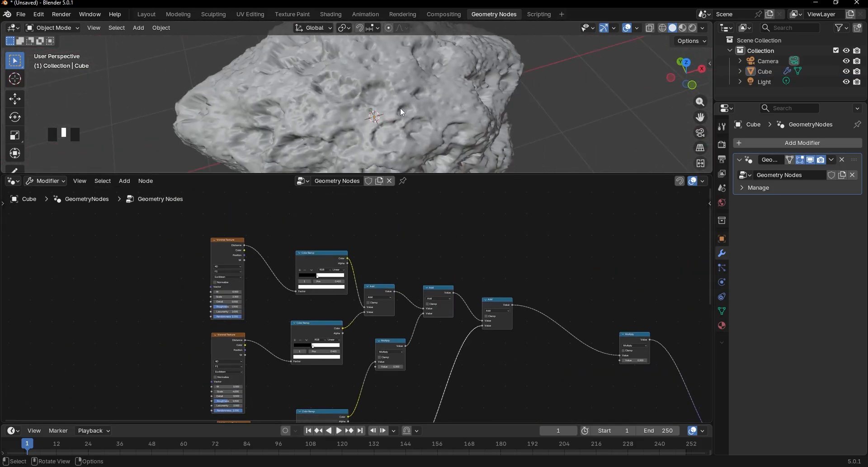
- Change the uppermost Color Ramp's white stop to light grey and move its black stop to position 0.228
{"action": "scroll", "coordinate": [357, 303], "scroll_direction": "up", "scroll_amount": 10}
{"action": "middle_click_drag", "start_coordinate": [289, 239], "coordinate": [368, 263]}
{"action": "scroll", "coordinate": [367, 263], "scroll_direction": "up", "scroll_amount": 4}
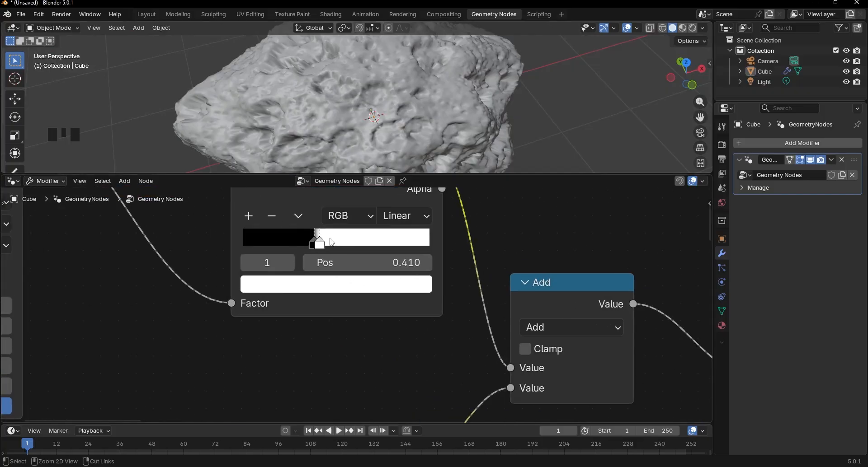
{"action": "left_click", "coordinate": [330, 284]}
{"action": "left_click_drag", "start_coordinate": [402, 64], "coordinate": [401, 64]}
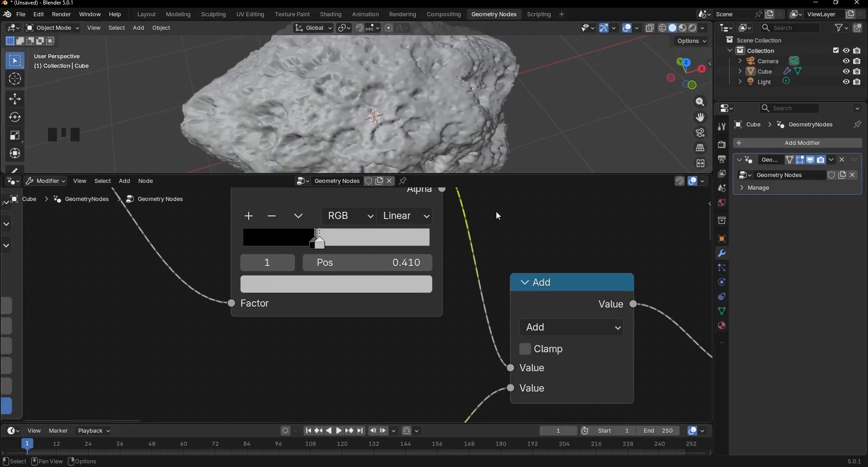
{"action": "scroll", "coordinate": [394, 297], "scroll_direction": "up", "scroll_amount": 1}
{"action": "left_click_drag", "start_coordinate": [348, 277], "coordinate": [305, 277]}
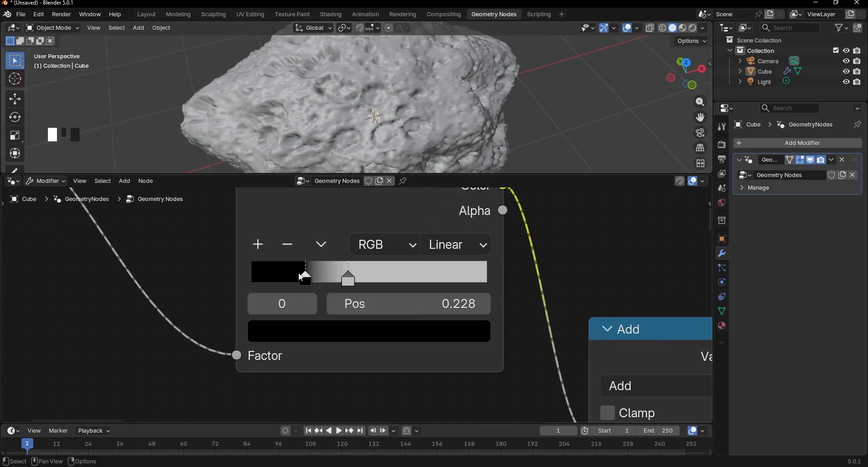
- Add a near-white stop at 0.356 to the Color Ramp and another stop between it and the black one
{"action": "left_click", "coordinate": [336, 280], "text": "ctrl"}
{"action": "left_click", "coordinate": [348, 331]}
{"action": "left_click", "coordinate": [449, 31]}
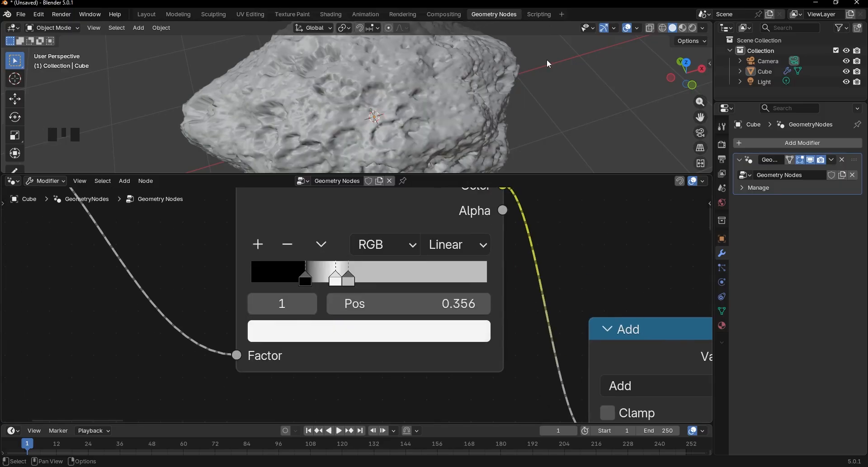
{"action": "left_click", "coordinate": [320, 279], "text": "ctrl"}
{"action": "left_click", "coordinate": [344, 332]}
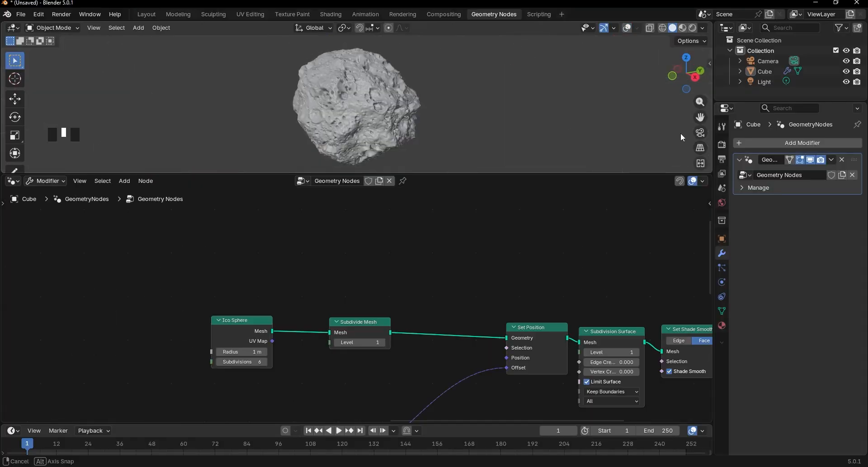
- Inspect the asteroid from another side and move the Group Output node farther away from Transform Geometry
{"action": "middle_click_drag", "start_coordinate": [680, 133], "coordinate": [519, 94]}
{"action": "scroll", "coordinate": [423, 93], "scroll_direction": "down", "scroll_amount": 3}
{"action": "scroll", "coordinate": [519, 93], "scroll_direction": "up", "scroll_amount": 4}
{"action": "scroll", "coordinate": [429, 329], "scroll_direction": "down", "scroll_amount": 2}
{"action": "scroll", "coordinate": [429, 330], "scroll_direction": "down", "scroll_amount": 3}
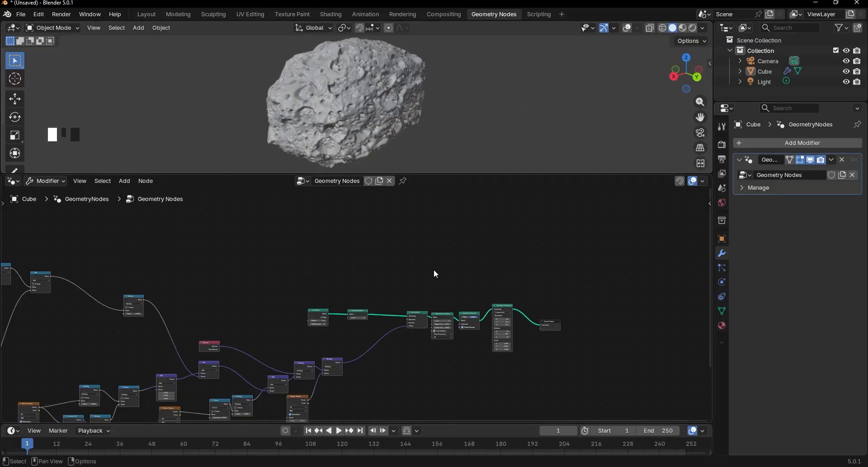
{"action": "scroll", "coordinate": [433, 271], "scroll_direction": "right", "scroll_amount": 5}
{"action": "left_click_drag", "start_coordinate": [406, 277], "coordinate": [369, 264]}
{"action": "scroll", "coordinate": [369, 264], "scroll_direction": "up", "scroll_amount": 6}
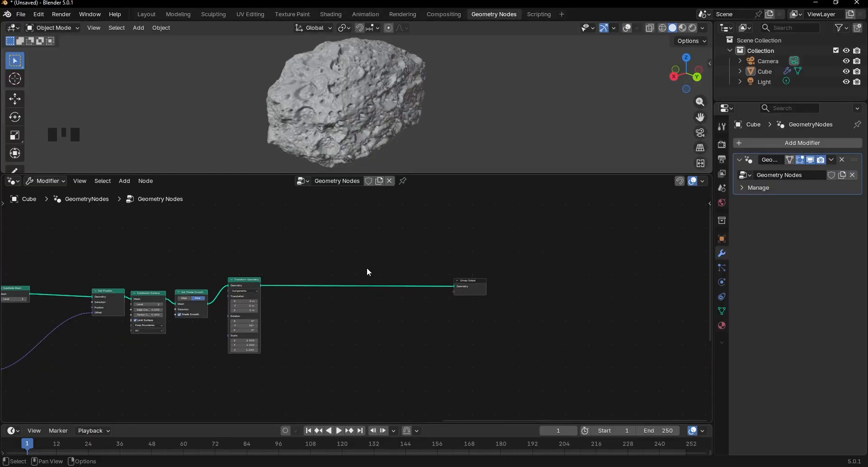
- Insert a Set Material node before the Group Output and assign the existing material "Material" to it
{"action": "key", "text": "shift+a"}
{"action": "type", "text": "set m"}
{"action": "key", "text": "Return"}
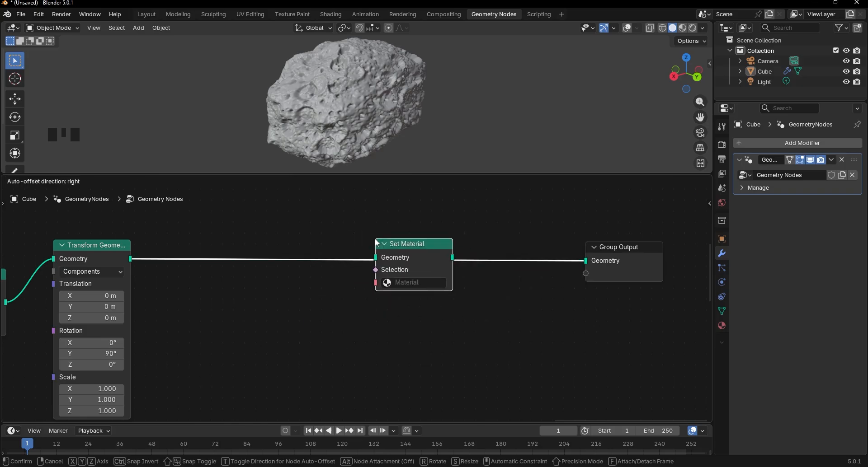
{"action": "left_click", "coordinate": [377, 243]}
{"action": "left_click", "coordinate": [395, 280]}
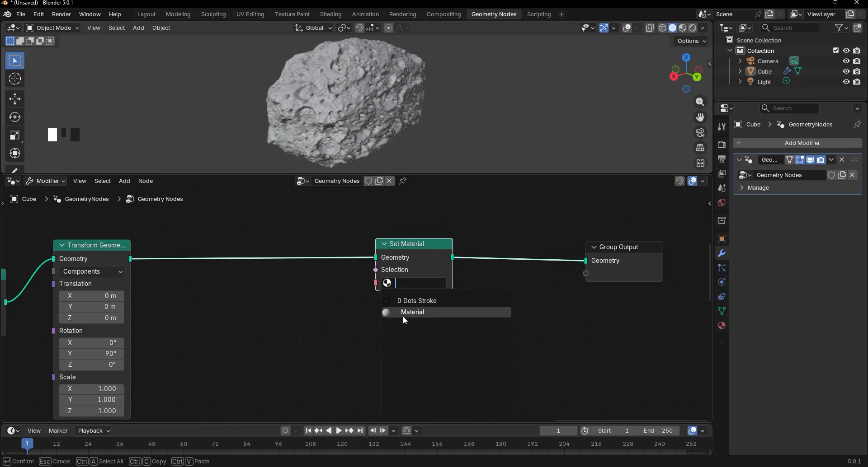
{"action": "left_click", "coordinate": [403, 316]}
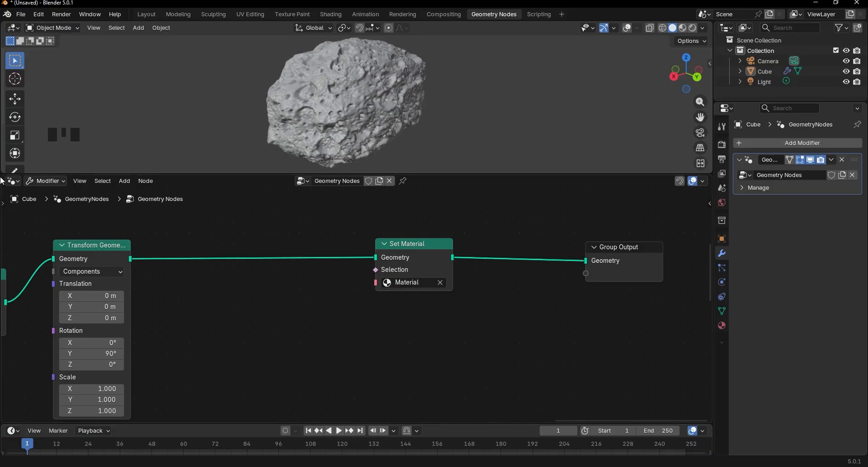
- Switch the node area to the Shader Editor and deselect the material's nodes
{"action": "left_click", "coordinate": [13, 181]}
{"action": "left_click", "coordinate": [37, 264]}
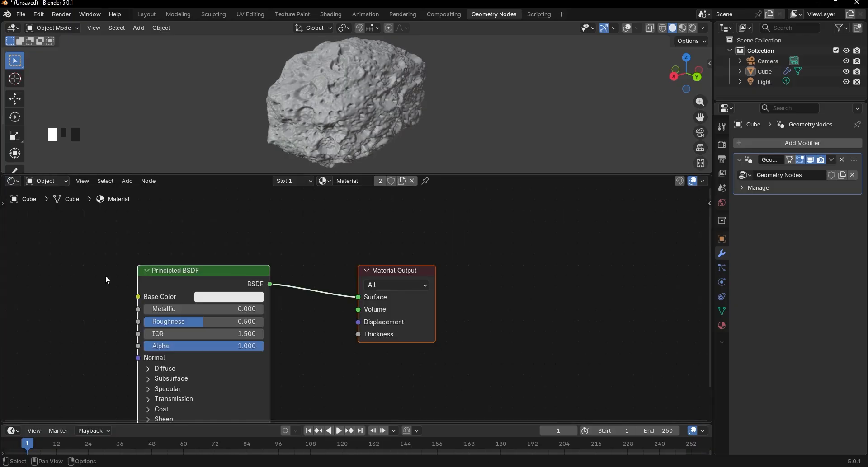
{"action": "left_click", "coordinate": [281, 223]}
{"action": "scroll", "coordinate": [330, 224], "scroll_direction": "down", "scroll_amount": 3}
{"action": "middle_click_drag", "start_coordinate": [255, 251], "coordinate": [429, 233]}
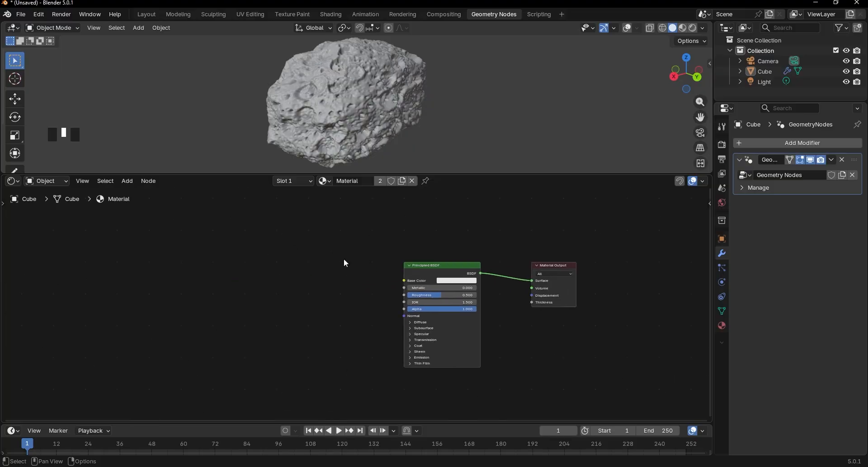
- Add a Principled texture setup to the Principled BSDF from Rock032_2K-JPG_NormalGL.jpg and Rock032_2K-JPG_Color.jpg
{"action": "left_click", "coordinate": [406, 268]}
{"action": "key", "text": "ctrl+shift+t"}
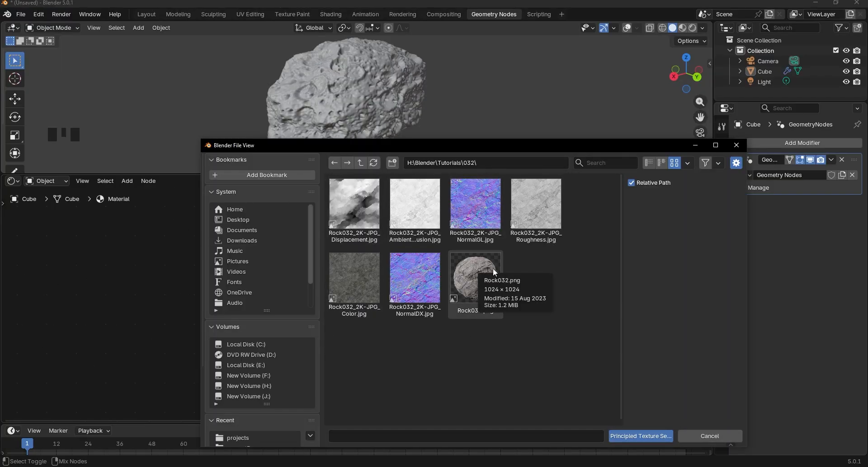
{"action": "left_click", "coordinate": [475, 206]}
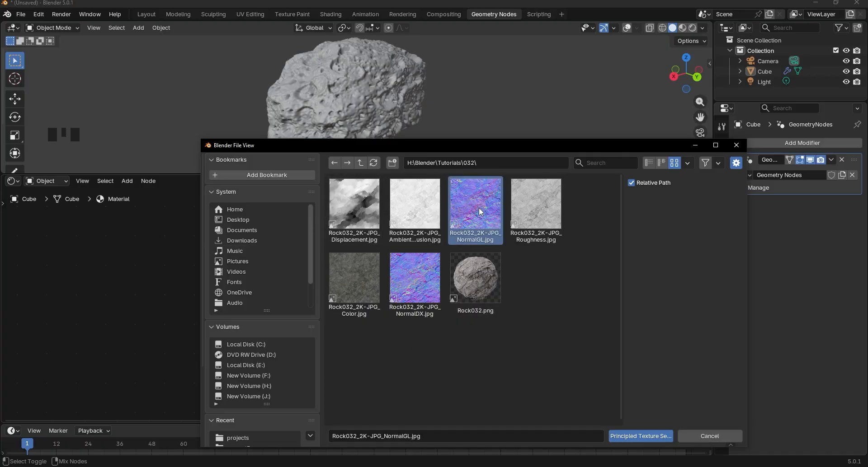
{"action": "left_click", "coordinate": [354, 278], "text": "ctrl"}
{"action": "left_click", "coordinate": [641, 436]}
- Delete the Textures and Mapping frames while keeping the nodes inside them
{"action": "middle_click_drag", "start_coordinate": [339, 248], "coordinate": [522, 288]}
{"action": "left_click", "coordinate": [397, 236]}
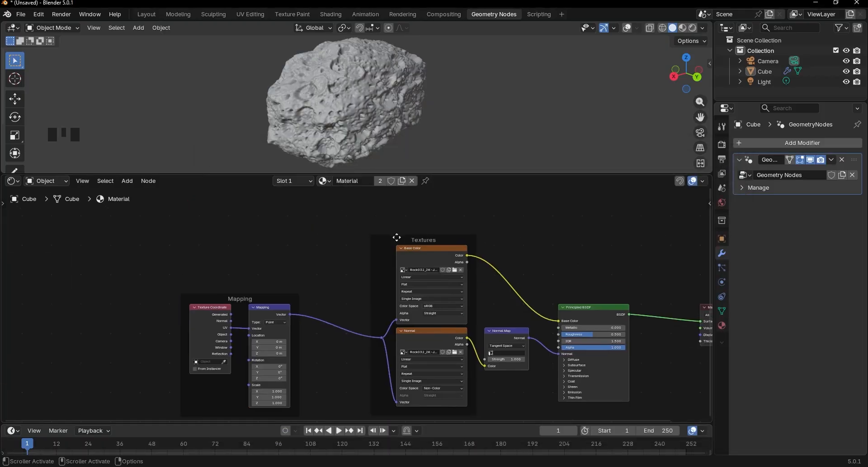
{"action": "left_click", "coordinate": [283, 296], "text": "shift"}
{"action": "key", "text": "x"}
{"action": "middle_click_drag", "start_coordinate": [283, 281], "coordinate": [314, 236]}
- Switch the viewport to Material Preview shading and inspect the asteroid from another side
{"action": "key", "text": "z"}
{"action": "left_click", "coordinate": [381, 199]}
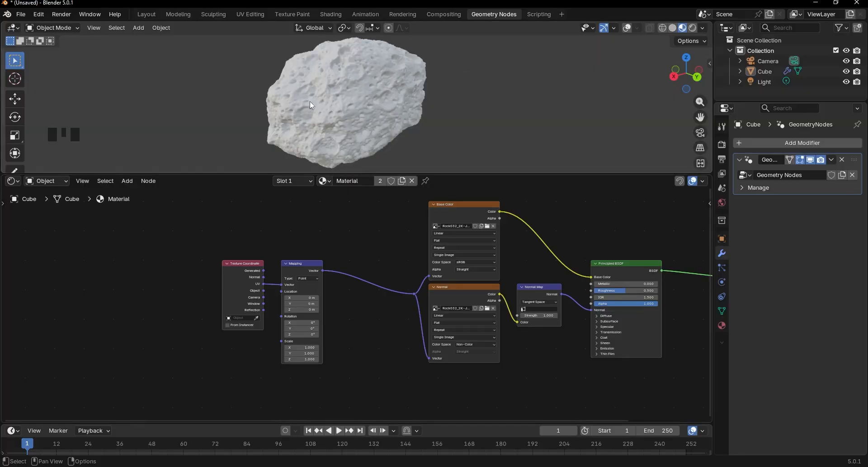
{"action": "middle_click_drag", "start_coordinate": [343, 136], "coordinate": [542, 165]}
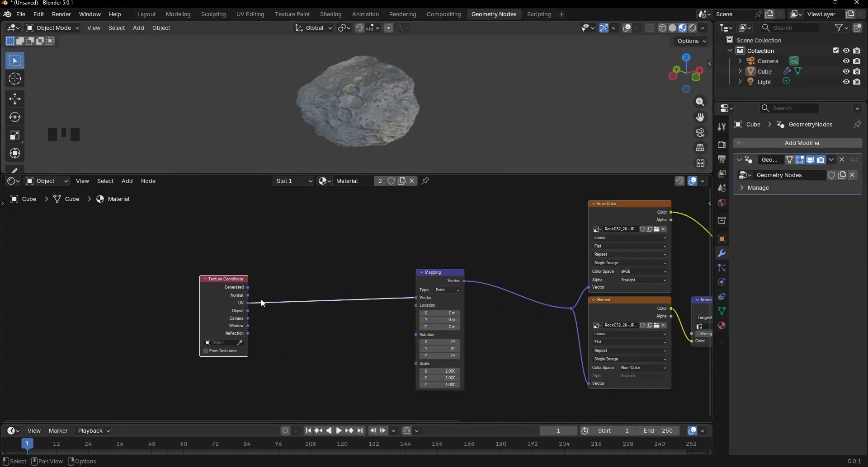
- Connect the Texture Coordinate node's Normal output to the Mapping node's Vector input
{"action": "left_click_drag", "start_coordinate": [261, 300], "coordinate": [367, 292]}
{"action": "scroll", "coordinate": [252, 288], "scroll_direction": "up", "scroll_amount": 5}
{"action": "left_click_drag", "start_coordinate": [147, 308], "coordinate": [172, 298]}
{"action": "left_click_drag", "start_coordinate": [220, 282], "coordinate": [453, 293]}
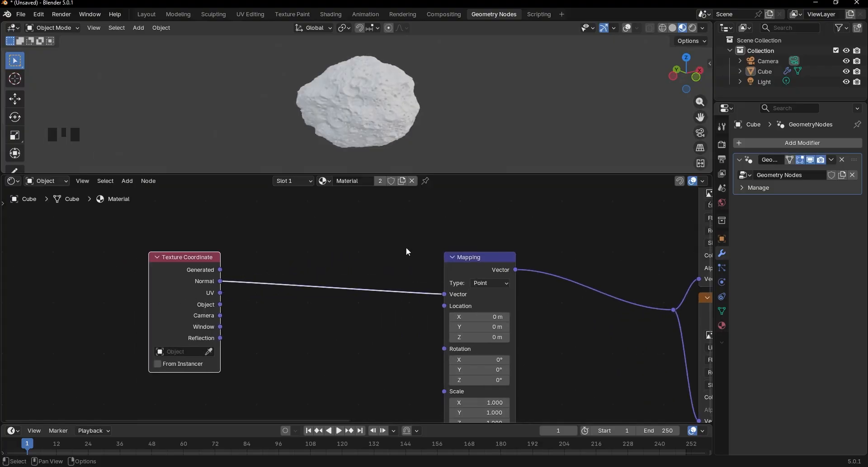
- Move the Texture Coordinate node closer to the Mapping node and preview the Base Color texture alone on the asteroid
{"action": "scroll", "coordinate": [516, 260], "scroll_direction": "down", "scroll_amount": 4}
{"action": "middle_click_drag", "start_coordinate": [516, 259], "coordinate": [281, 304]}
{"action": "middle_click_drag", "start_coordinate": [361, 113], "coordinate": [441, 114]}
{"action": "middle_click_drag", "start_coordinate": [468, 264], "coordinate": [457, 232]}
{"action": "left_click_drag", "start_coordinate": [34, 298], "coordinate": [150, 292]}
{"action": "left_click", "coordinate": [434, 203], "text": "ctrl+shift"}
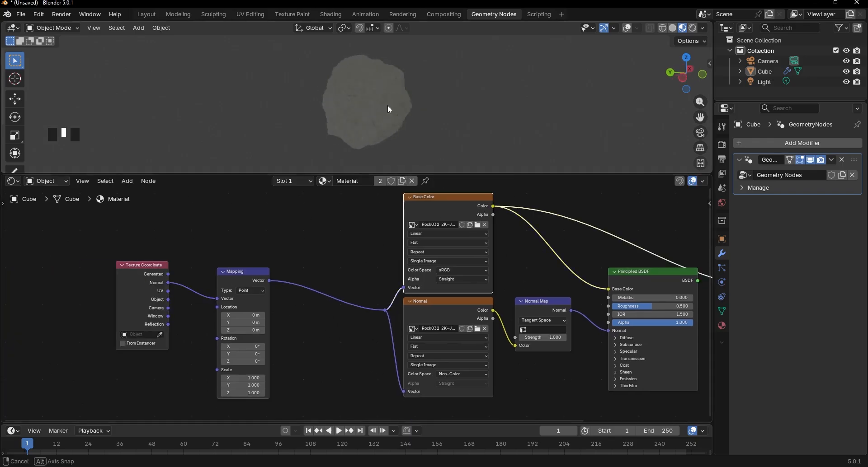
- Set the Mapping node's scale to 0.1 on all three axes
{"action": "middle_click_drag", "start_coordinate": [387, 105], "coordinate": [311, 98]}
{"action": "scroll", "coordinate": [311, 98], "scroll_direction": "up", "scroll_amount": 8}
{"action": "scroll", "coordinate": [244, 378], "scroll_direction": "up", "scroll_amount": 3}
{"action": "middle_click_drag", "start_coordinate": [244, 377], "coordinate": [290, 326]}
{"action": "left_click_drag", "start_coordinate": [295, 326], "coordinate": [296, 344]}
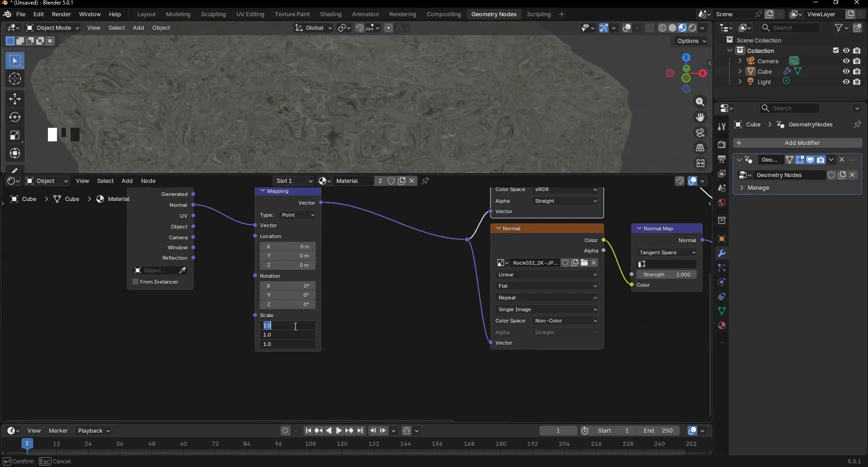
{"action": "type", "text": ".1"}
{"action": "key", "text": "Return"}
{"action": "scroll", "coordinate": [326, 103], "scroll_direction": "down", "scroll_amount": 5}
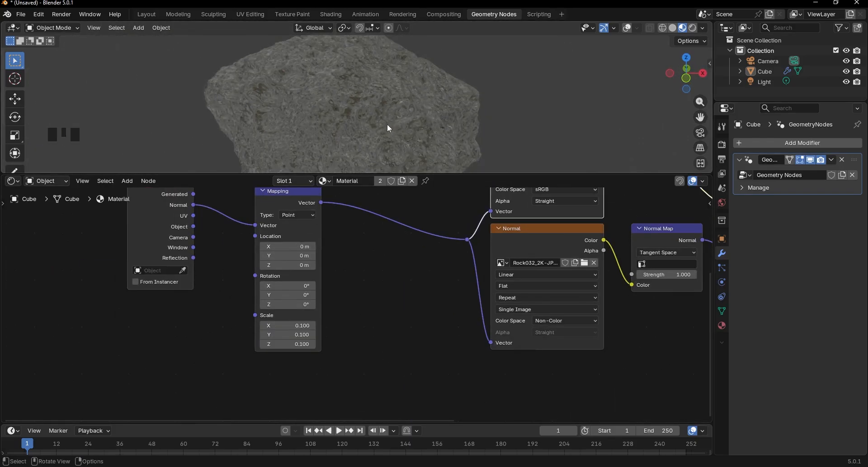
- Move the reroute point on the Mapping output away from the image textures, toward the Mapping node
{"action": "left_click_drag", "start_coordinate": [321, 313], "coordinate": [358, 288]}
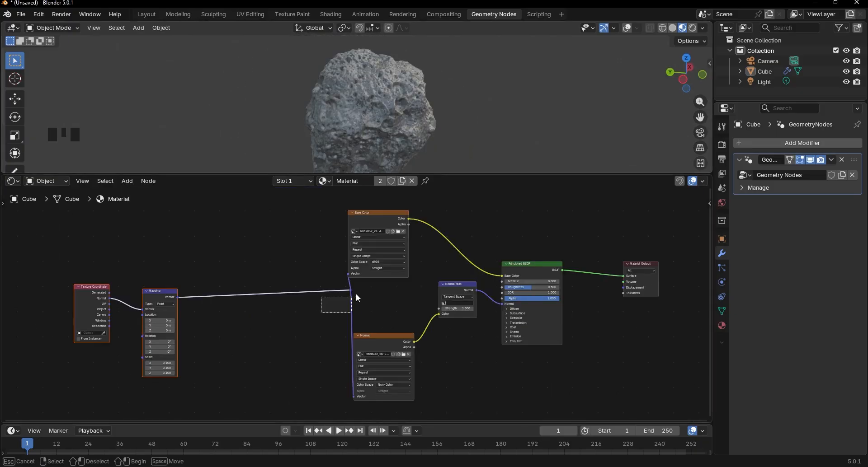
{"action": "key", "text": "g"}
{"action": "left_click", "coordinate": [261, 293]}
{"action": "left_click", "coordinate": [266, 234]}
{"action": "middle_click_drag", "start_coordinate": [281, 246], "coordinate": [303, 275]}
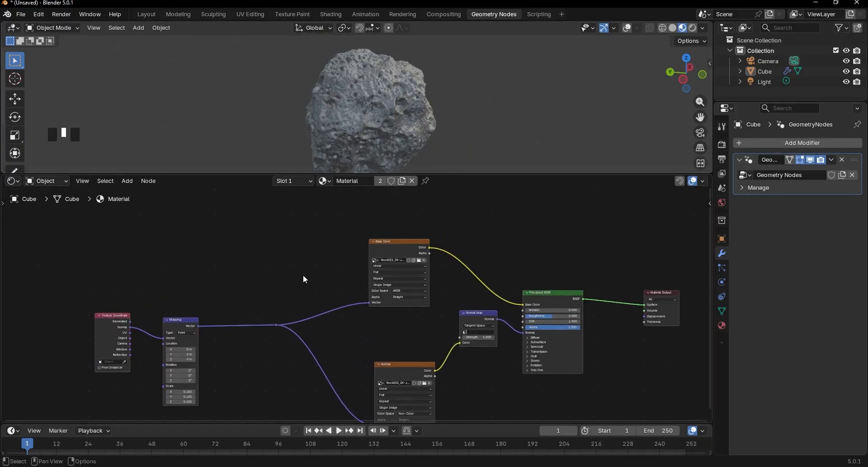
- Add a Noise Texture node above the Mapping node
{"action": "scroll", "coordinate": [320, 270], "scroll_direction": "up", "scroll_amount": 1}
{"action": "key", "text": "shift+a"}
{"action": "left_click", "coordinate": [325, 249]}
{"action": "type", "text": "noise"}
{"action": "key", "text": "Return"}
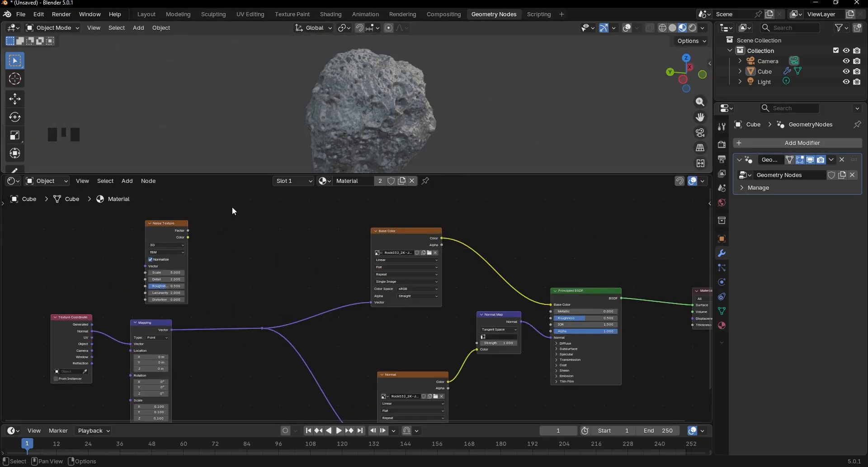
{"action": "left_click", "coordinate": [262, 232]}
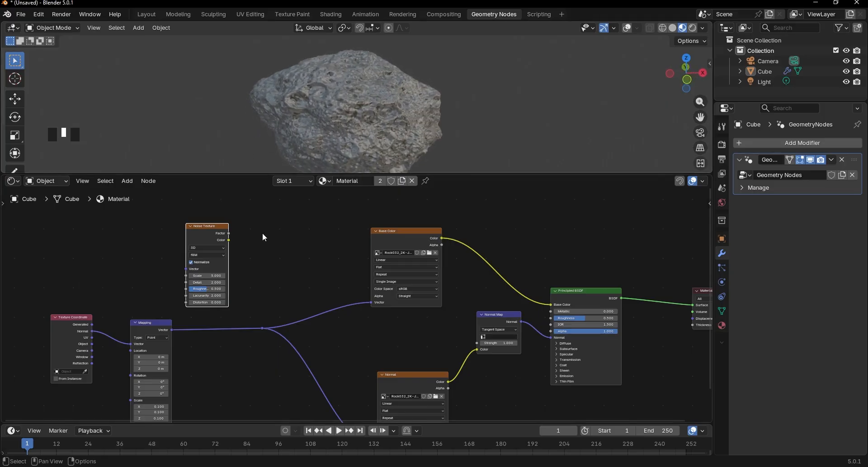
- Set the Noise Texture's Scale to 3, Detail to 11.1 and Roughness to 0.606
{"action": "scroll", "coordinate": [262, 232], "scroll_direction": "up", "scroll_amount": 2}
{"action": "double_click", "coordinate": [277, 271]}
{"action": "type", "text": "3"}
{"action": "key", "text": "Return"}
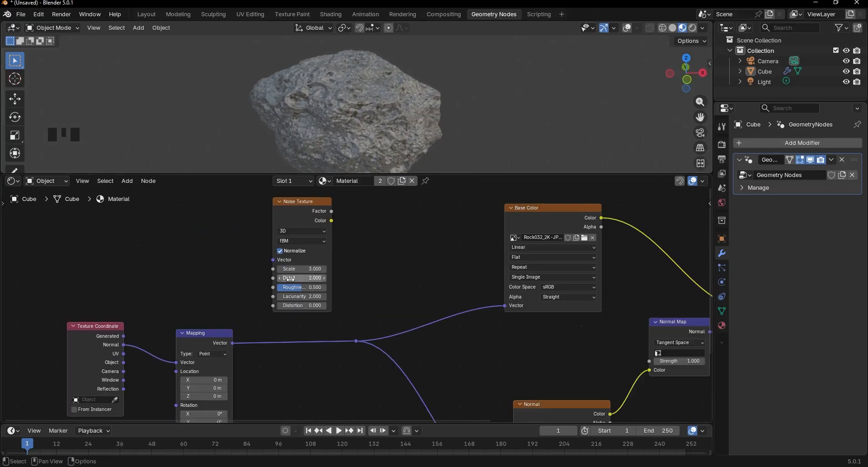
{"action": "left_click_drag", "start_coordinate": [290, 279], "coordinate": [310, 288]}
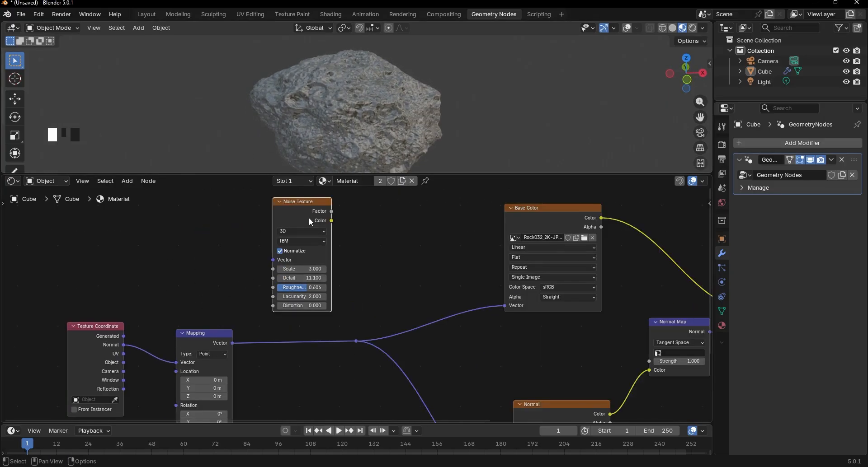
- Add a Color Ramp node beside the Noise Texture and feed the noise Factor output into its Factor input
{"action": "scroll", "coordinate": [308, 218], "scroll_direction": "down", "scroll_amount": 3}
{"action": "key", "text": "shift+a"}
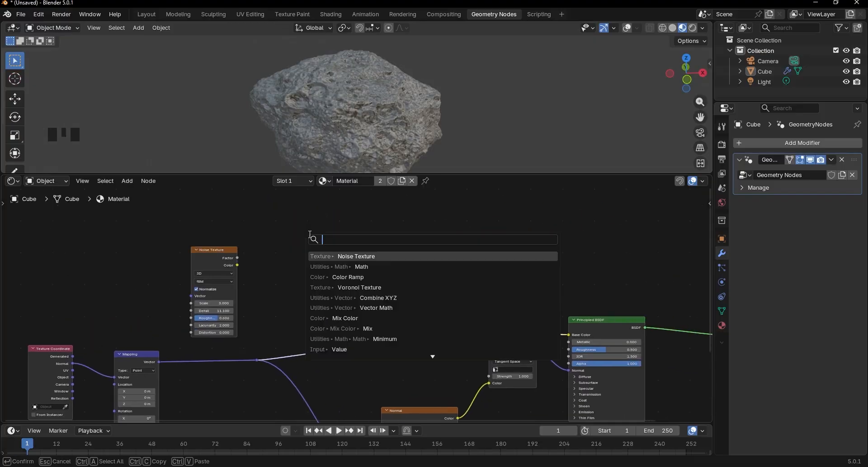
{"action": "type", "text": "c"}
{"action": "left_click", "coordinate": [330, 256]}
{"action": "left_click", "coordinate": [275, 209]}
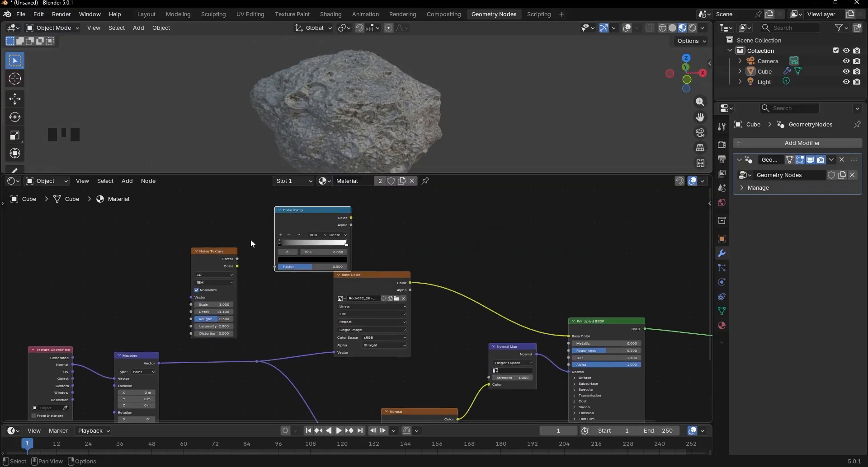
{"action": "scroll", "coordinate": [252, 244], "scroll_direction": "up", "scroll_amount": 1}
{"action": "key", "text": "g"}
{"action": "left_click", "coordinate": [244, 281]}
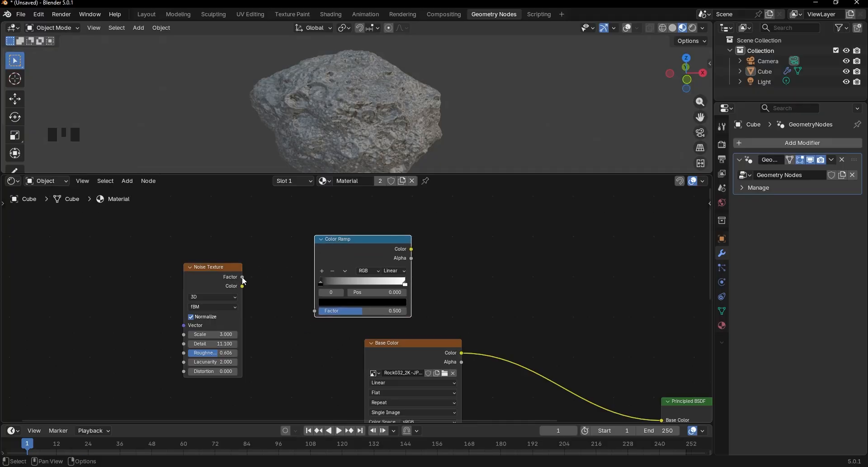
{"action": "left_click_drag", "start_coordinate": [245, 280], "coordinate": [250, 249]}
{"action": "left_click_drag", "start_coordinate": [311, 307], "coordinate": [312, 310]}
{"action": "scroll", "coordinate": [311, 302], "scroll_direction": "up", "scroll_amount": 2}
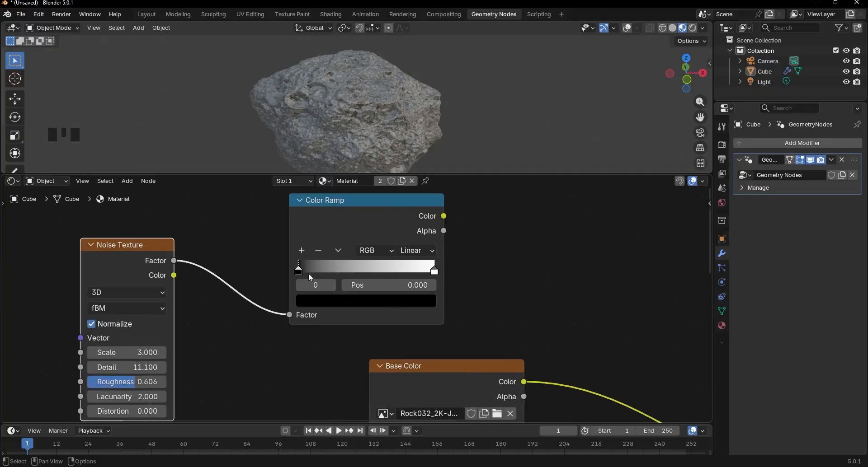
- Move the Color Ramp's first stop about a quarter along the ramp and color it light brown (#AE8B6C)
{"action": "left_click_drag", "start_coordinate": [300, 267], "coordinate": [338, 272]}
{"action": "left_click", "coordinate": [337, 300]}
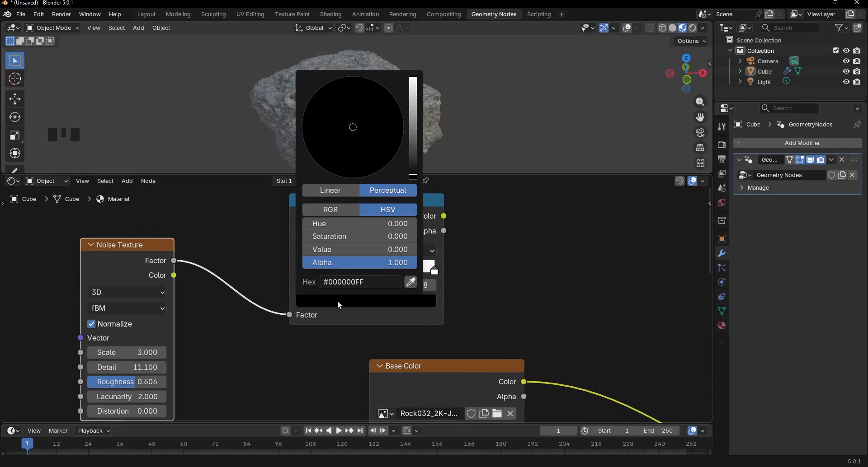
{"action": "left_click", "coordinate": [413, 109]}
{"action": "left_click_drag", "start_coordinate": [344, 136], "coordinate": [344, 145]}
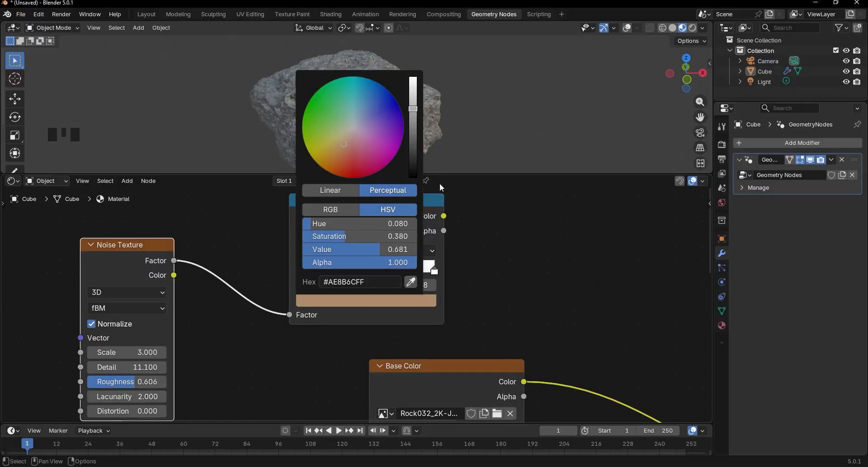
- Add a Color Ramp stop at position 0.436 and color it soft pink, about #C494B8
{"action": "left_click", "coordinate": [358, 269], "text": "ctrl"}
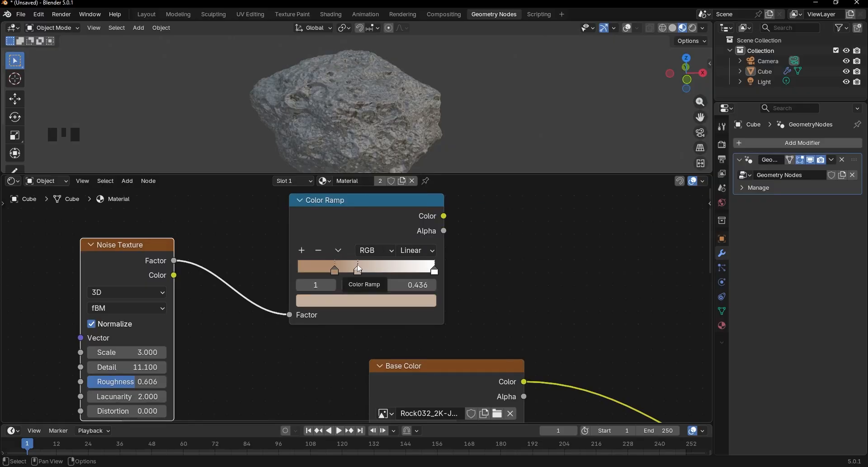
{"action": "left_click", "coordinate": [343, 301]}
{"action": "left_click_drag", "start_coordinate": [362, 136], "coordinate": [362, 136]}
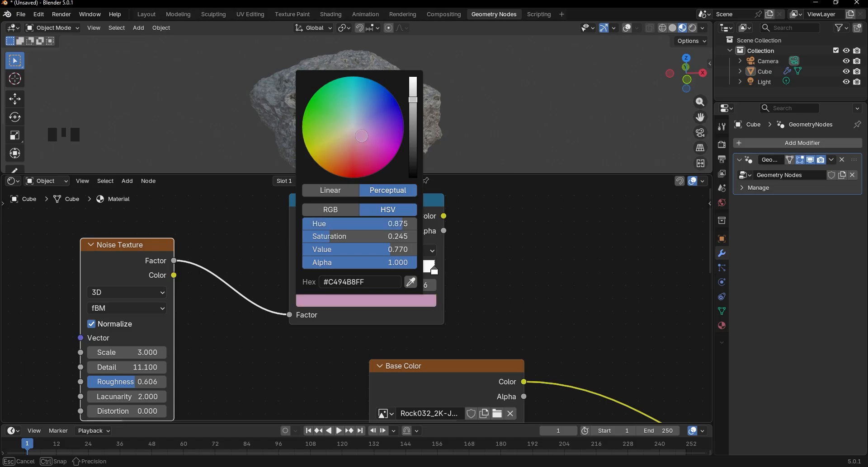
- Color the Color Ramp's last stop muted blue-violet and move it to position 0.668
{"action": "left_click", "coordinate": [434, 269]}
{"action": "left_click", "coordinate": [387, 302]}
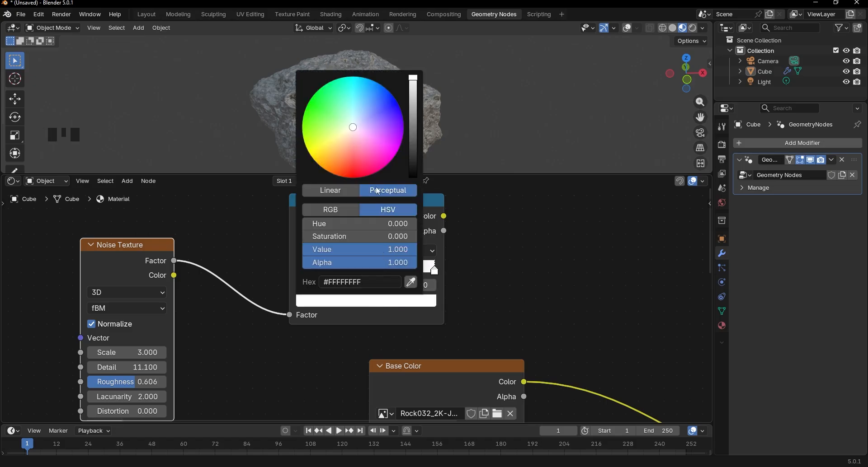
{"action": "left_click", "coordinate": [369, 115]}
{"action": "left_click", "coordinate": [413, 124]}
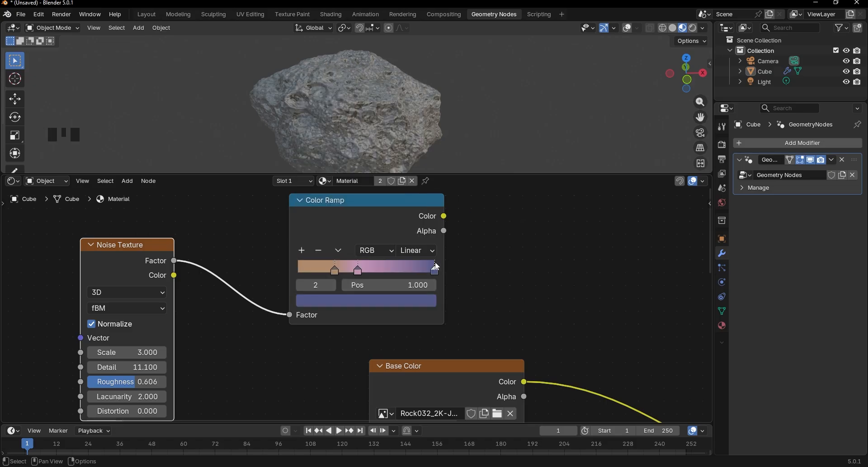
{"action": "left_click_drag", "start_coordinate": [390, 277], "coordinate": [378, 277]}
- Add a Mix Color node beside the Color Ramp node
{"action": "scroll", "coordinate": [366, 296], "scroll_direction": "down", "scroll_amount": 7}
{"action": "middle_click_drag", "start_coordinate": [381, 337], "coordinate": [363, 287]}
{"action": "left_click_drag", "start_coordinate": [385, 296], "coordinate": [377, 305]}
{"action": "key", "text": "shift+a"}
{"action": "type", "text": "mim"}
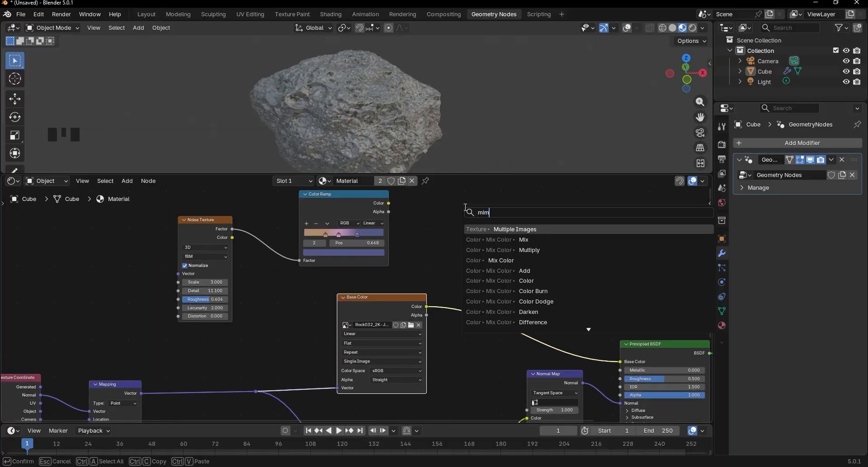
{"action": "left_click", "coordinate": [484, 239]}
{"action": "left_click", "coordinate": [455, 214]}
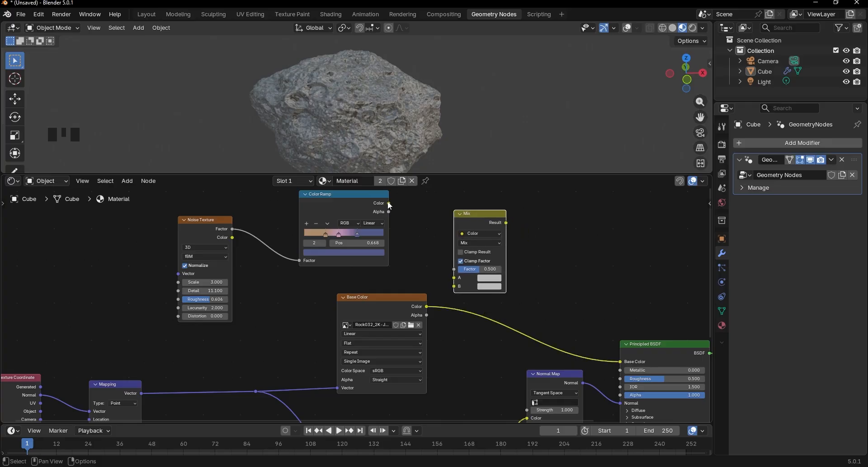
- Set the Mix node to Color blending with factor 1, connecting the Base Color texture to A and the Color Ramp to B
{"action": "left_click", "coordinate": [486, 244]}
{"action": "left_click", "coordinate": [515, 331]}
{"action": "left_click_drag", "start_coordinate": [474, 273], "coordinate": [504, 273]}
{"action": "left_click_drag", "start_coordinate": [400, 310], "coordinate": [447, 275]}
{"action": "left_click_drag", "start_coordinate": [388, 204], "coordinate": [454, 287]}
- Preview the Color Ramp output alone on the asteroid and view it from another side
{"action": "left_click", "coordinate": [335, 210], "text": "ctrl+shift"}
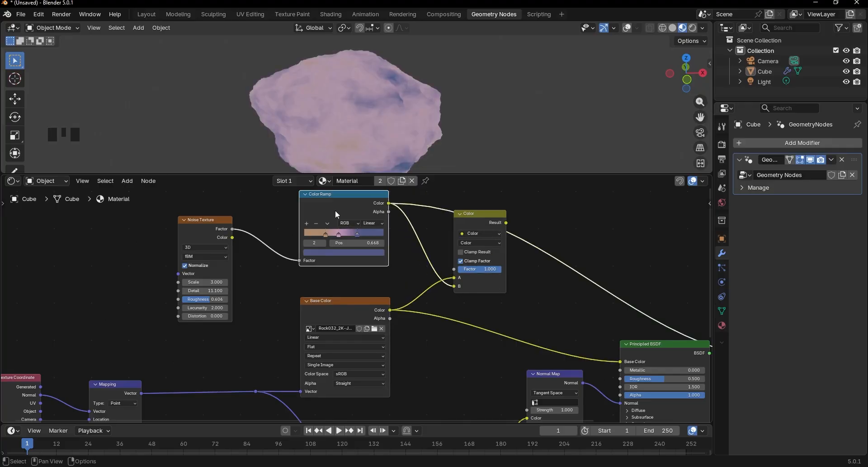
{"action": "middle_click_drag", "start_coordinate": [367, 139], "coordinate": [335, 167]}
{"action": "scroll", "coordinate": [387, 231], "scroll_direction": "up", "scroll_amount": 1}
{"action": "scroll", "coordinate": [388, 232], "scroll_direction": "down", "scroll_amount": 6}
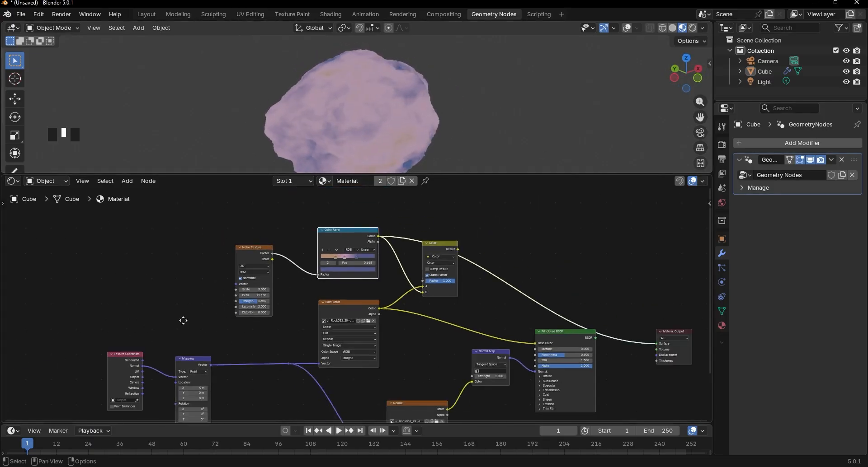
- Connect the Color mix Result to the Principled BSDF's Base Color and route the shader back to the Material Output
{"action": "middle_click_drag", "start_coordinate": [184, 320], "coordinate": [207, 277]}
{"action": "scroll", "coordinate": [239, 283], "scroll_direction": "up", "scroll_amount": 4}
{"action": "middle_click_drag", "start_coordinate": [438, 240], "coordinate": [209, 296]}
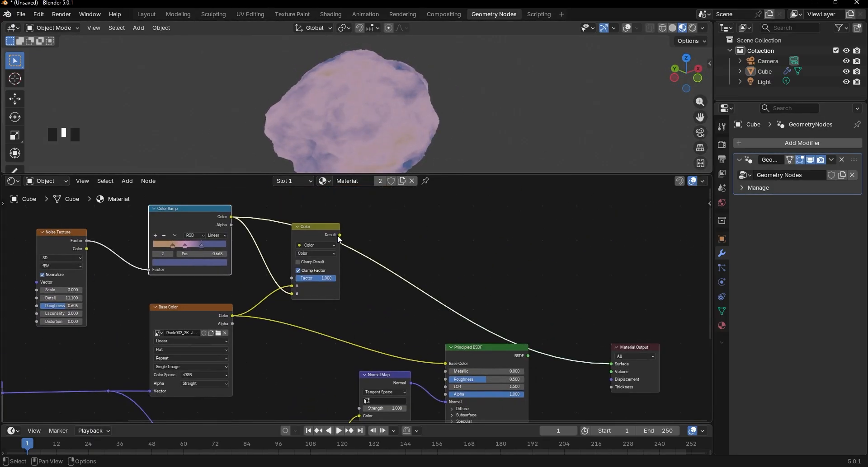
{"action": "left_click_drag", "start_coordinate": [340, 236], "coordinate": [446, 363]}
{"action": "left_click", "coordinate": [484, 357], "text": "ctrl+shift"}
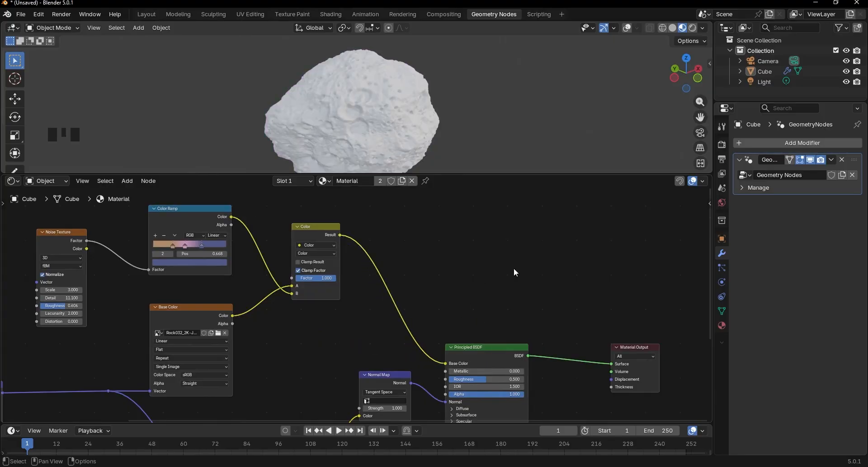
{"action": "mouse_move", "coordinate": [465, 134]}
{"action": "middle_mouse_down"}
{"action": "mouse_move", "coordinate": [397, 120]}
{"action": "mouse_move", "coordinate": [324, 124]}
{"action": "mouse_move", "coordinate": [283, 74]}
{"action": "mouse_move", "coordinate": [303, 48]}
{"action": "mouse_move", "coordinate": [398, 56]}
{"action": "mouse_move", "coordinate": [436, 72]}
{"action": "middle_mouse_up"}
- Set the Principled BSDF's Roughness to 0.75 and check the asteroid from another side
{"action": "middle_click_drag", "start_coordinate": [470, 351], "coordinate": [357, 255]}
{"action": "scroll", "coordinate": [357, 256], "scroll_direction": "up", "scroll_amount": 4}
{"action": "left_click", "coordinate": [378, 293]}
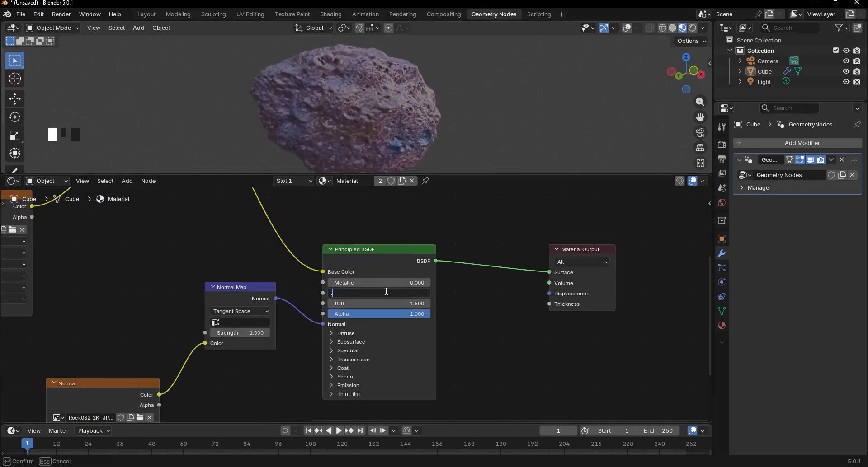
{"action": "type", "text": ".75"}
{"action": "key", "text": "Return"}
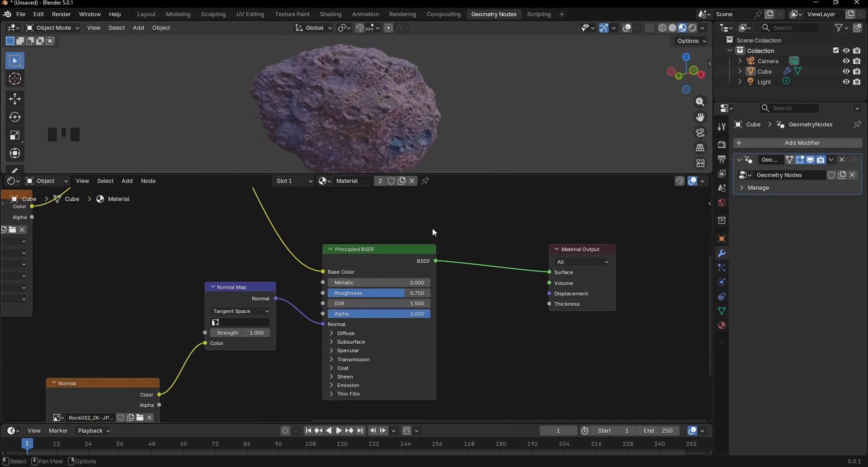
{"action": "middle_click_drag", "start_coordinate": [400, 135], "coordinate": [330, 110]}
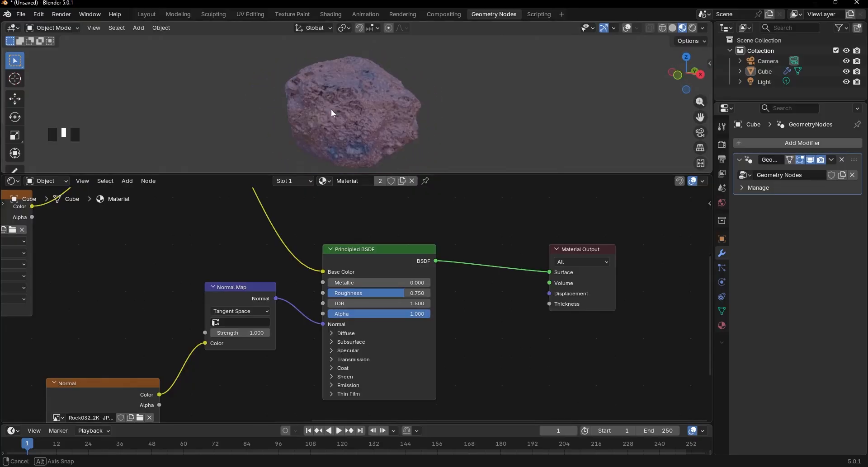
- Try a Mapping scale of 1 on all three axes and inspect the asteroid's texture
{"action": "scroll", "coordinate": [356, 305], "scroll_direction": "down", "scroll_amount": 5}
{"action": "middle_click_drag", "start_coordinate": [14, 379], "coordinate": [445, 271]}
{"action": "scroll", "coordinate": [341, 284], "scroll_direction": "up", "scroll_amount": 4}
{"action": "left_click_drag", "start_coordinate": [340, 277], "coordinate": [334, 295]}
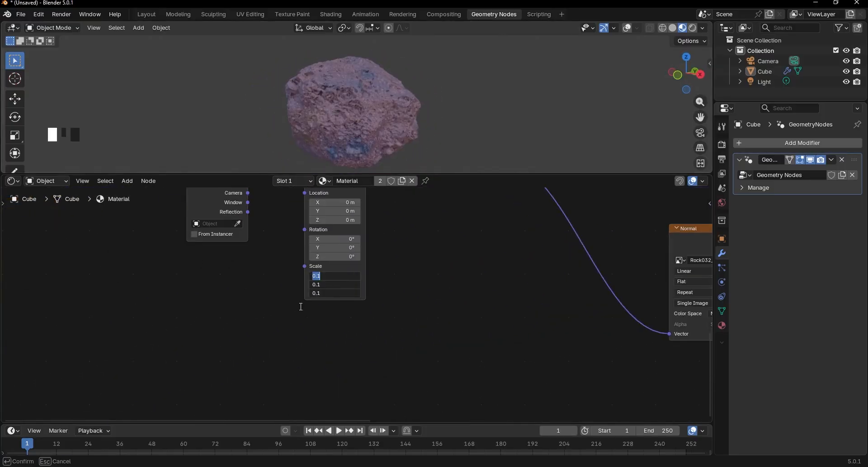
{"action": "type", "text": "1"}
{"action": "key", "text": "Return"}
{"action": "middle_click_drag", "start_coordinate": [330, 114], "coordinate": [311, 103]}
{"action": "scroll", "coordinate": [311, 103], "scroll_direction": "up", "scroll_amount": 4}
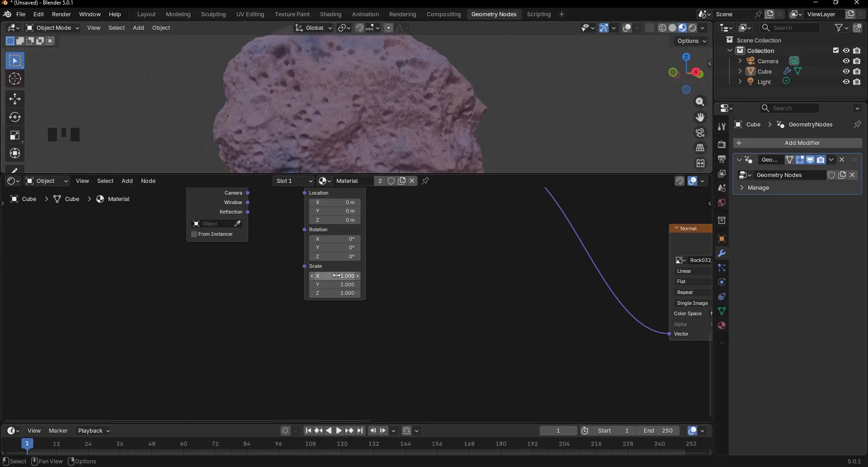
- Set the Mapping node's scale to 0.25 on all three axes
{"action": "left_click_drag", "start_coordinate": [337, 276], "coordinate": [335, 294]}
{"action": "type", "text": ".25"}
{"action": "key", "text": "Return"}
{"action": "scroll", "coordinate": [371, 126], "scroll_direction": "down", "scroll_amount": 3}
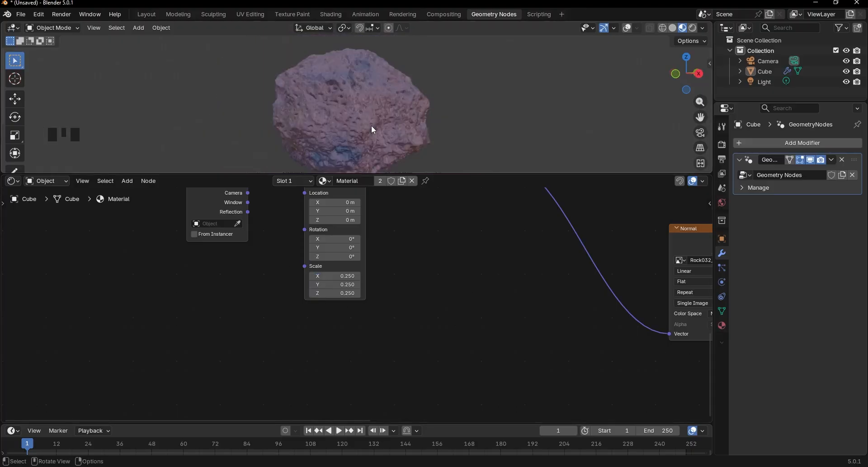
- Examine the asteroid's surface texture up close and from several sides, and review the material's node tree
{"action": "scroll", "coordinate": [420, 129], "scroll_direction": "up", "scroll_amount": 4}
{"action": "middle_click_drag", "start_coordinate": [371, 126], "coordinate": [474, 138]}
{"action": "scroll", "coordinate": [474, 138], "scroll_direction": "up", "scroll_amount": 3}
{"action": "scroll", "coordinate": [473, 137], "scroll_direction": "up", "scroll_amount": 2}
{"action": "middle_click_drag", "start_coordinate": [446, 111], "coordinate": [457, 121]}
{"action": "middle_click_drag", "start_coordinate": [481, 230], "coordinate": [361, 335]}
{"action": "scroll", "coordinate": [361, 336], "scroll_direction": "down", "scroll_amount": 1}
{"action": "middle_click_drag", "start_coordinate": [493, 273], "coordinate": [403, 333]}
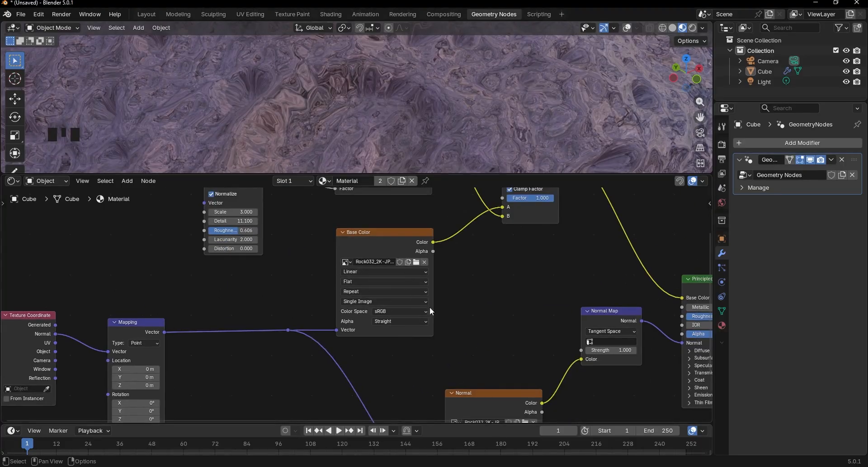
{"action": "scroll", "coordinate": [375, 109], "scroll_direction": "down", "scroll_amount": 6}
{"action": "middle_click_drag", "start_coordinate": [362, 105], "coordinate": [257, 96]}
{"action": "middle_click_drag", "start_coordinate": [435, 262], "coordinate": [375, 324]}
{"action": "scroll", "coordinate": [378, 312], "scroll_direction": "down", "scroll_amount": 7}
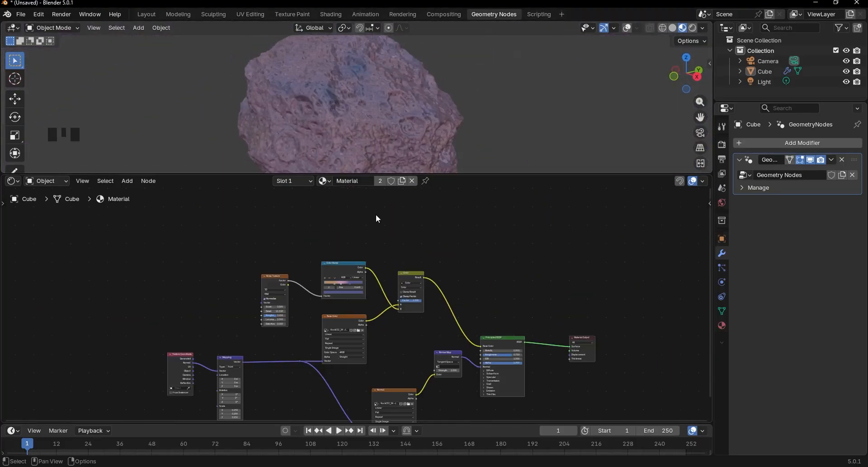
{"action": "middle_click_drag", "start_coordinate": [376, 214], "coordinate": [377, 275]}
{"action": "scroll", "coordinate": [377, 275], "scroll_direction": "up", "scroll_amount": 1}
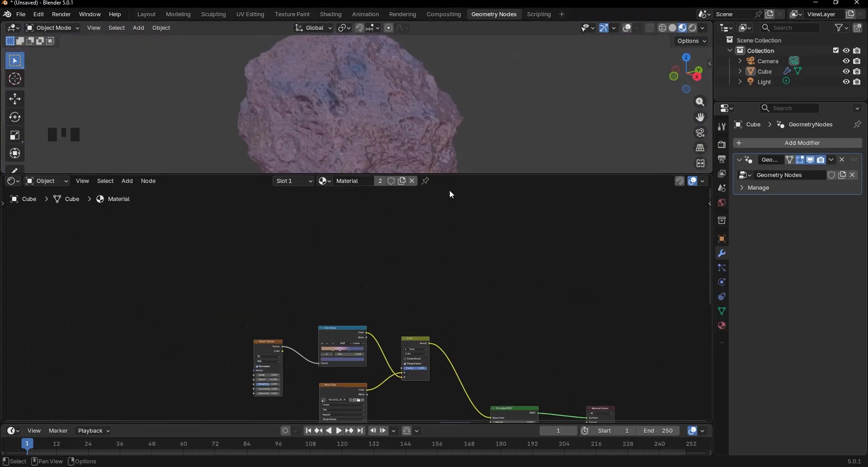
- Enable Raytracing in the EEVEE render settings and check the asteroid from another side
{"action": "left_click", "coordinate": [722, 145]}
{"action": "left_click", "coordinate": [748, 298]}
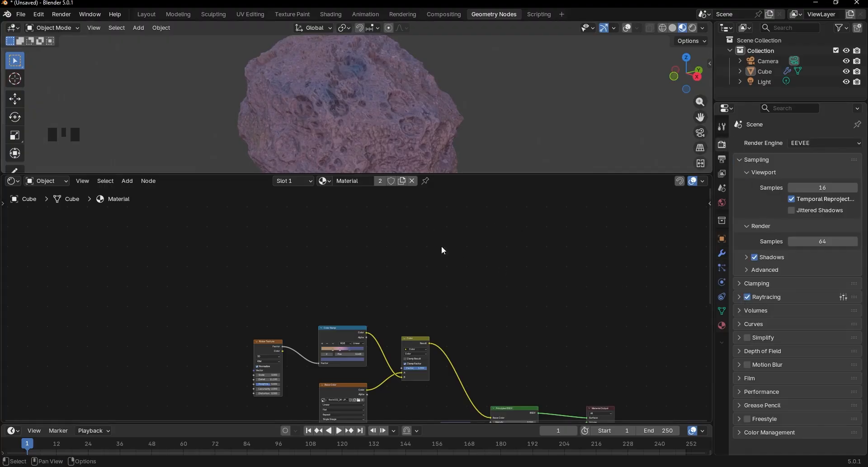
{"action": "middle_click_drag", "start_coordinate": [392, 128], "coordinate": [438, 118]}
- Add an Ambient Occlusion node above the noise texture, enable Only Local, and preview its AO output on the asteroid
{"action": "middle_click_drag", "start_coordinate": [385, 320], "coordinate": [362, 235]}
{"action": "scroll", "coordinate": [338, 234], "scroll_direction": "up", "scroll_amount": 3}
{"action": "key", "text": "shift+a"}
{"action": "type", "text": "sam"}
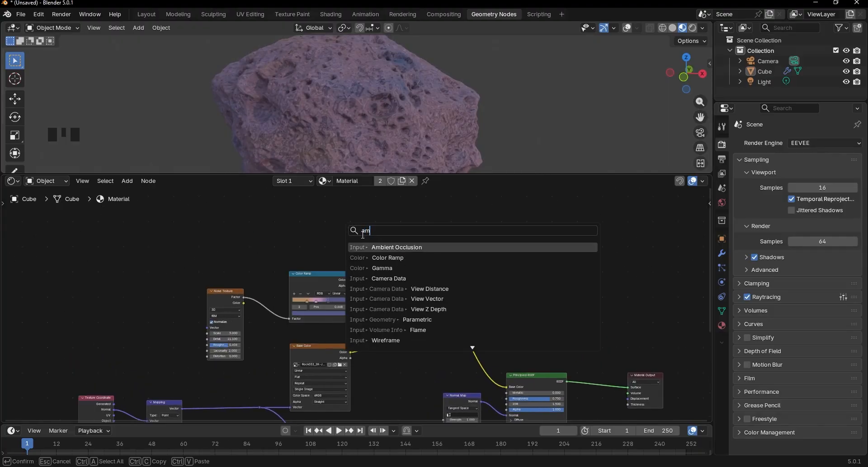
{"action": "key", "text": "Return"}
{"action": "left_click", "coordinate": [197, 214]}
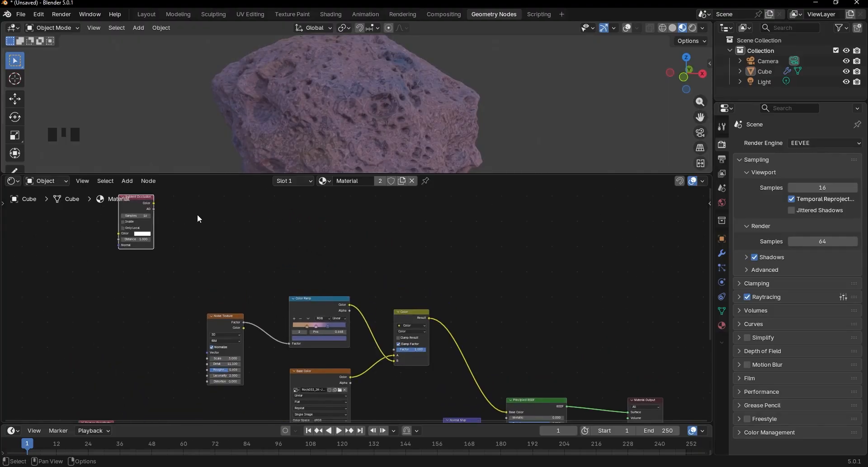
{"action": "left_click", "coordinate": [137, 205], "text": "ctrl+shift"}
{"action": "left_click", "coordinate": [138, 205], "text": "ctrl+shift"}
{"action": "scroll", "coordinate": [320, 264], "scroll_direction": "up", "scroll_amount": 5}
{"action": "middle_click_drag", "start_coordinate": [154, 218], "coordinate": [284, 266]}
{"action": "scroll", "coordinate": [284, 266], "scroll_direction": "up", "scroll_amount": 1}
- Insert a Color Ramp after the Ambient Occlusion node and move its black stop to about 0.75
{"action": "key", "text": "shift+a"}
{"action": "type", "text": "s"}
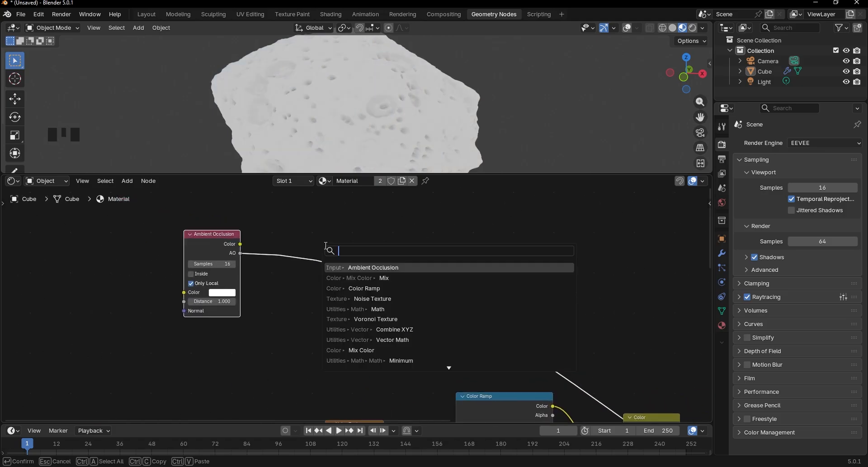
{"action": "type", "text": "c"}
{"action": "key", "text": "Return"}
{"action": "left_click", "coordinate": [301, 248]}
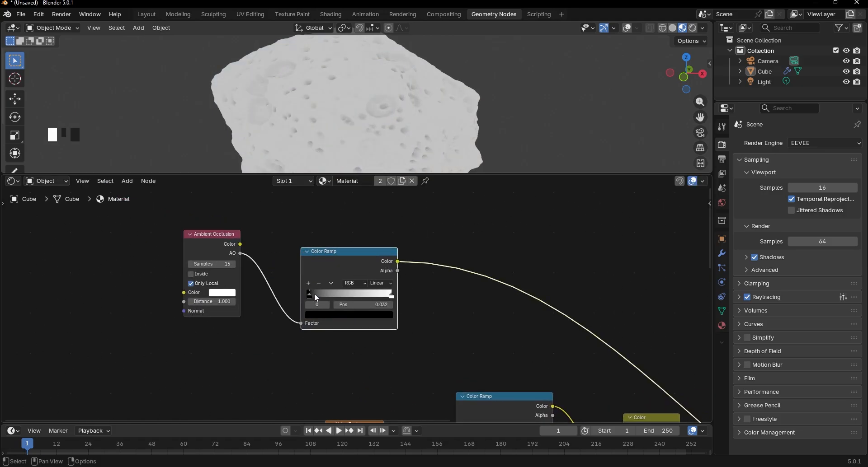
{"action": "left_click_drag", "start_coordinate": [313, 294], "coordinate": [377, 299]}
{"action": "middle_click_drag", "start_coordinate": [350, 123], "coordinate": [299, 109]}
{"action": "left_click", "coordinate": [454, 253]}
- Duplicate the Color mix node, insert the copy before the Principled BSDF's Base Color, and set its blend mode to Multiply
{"action": "middle_click_drag", "start_coordinate": [481, 316], "coordinate": [299, 243]}
{"action": "scroll", "coordinate": [354, 301], "scroll_direction": "down", "scroll_amount": 3}
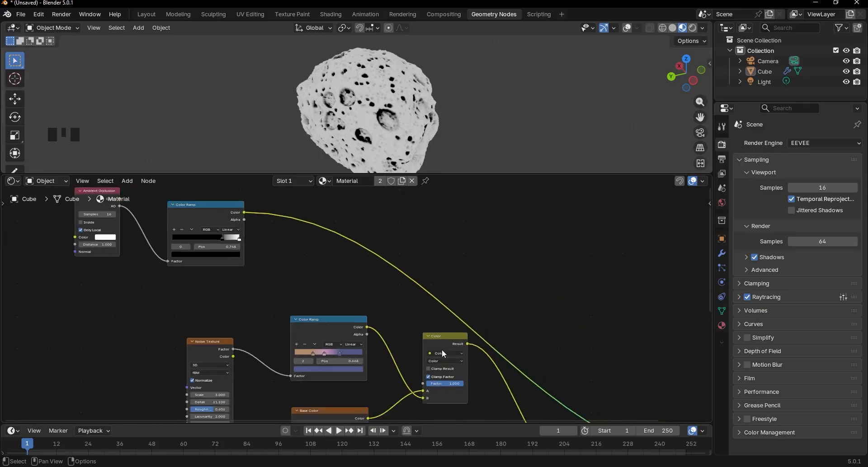
{"action": "middle_click_drag", "start_coordinate": [441, 349], "coordinate": [378, 281]}
{"action": "scroll", "coordinate": [372, 275], "scroll_direction": "up", "scroll_amount": 2}
{"action": "left_click_drag", "start_coordinate": [369, 274], "coordinate": [312, 271]}
{"action": "key", "text": "shift+d"}
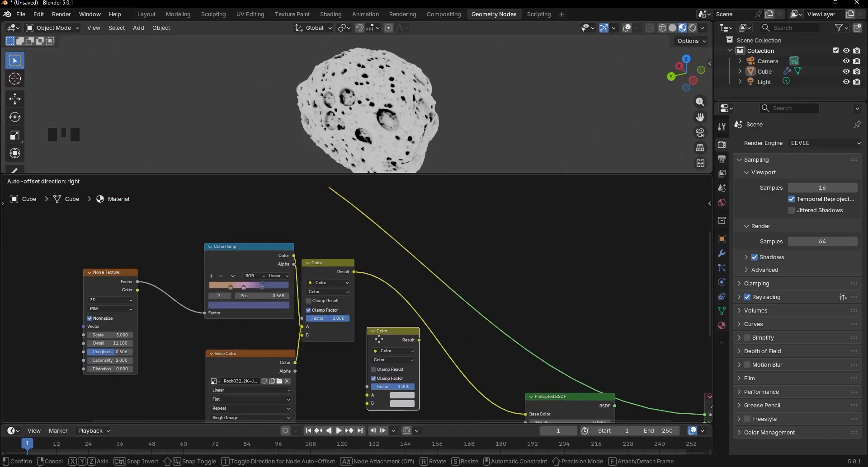
{"action": "left_click", "coordinate": [394, 276]}
{"action": "left_click", "coordinate": [405, 295]}
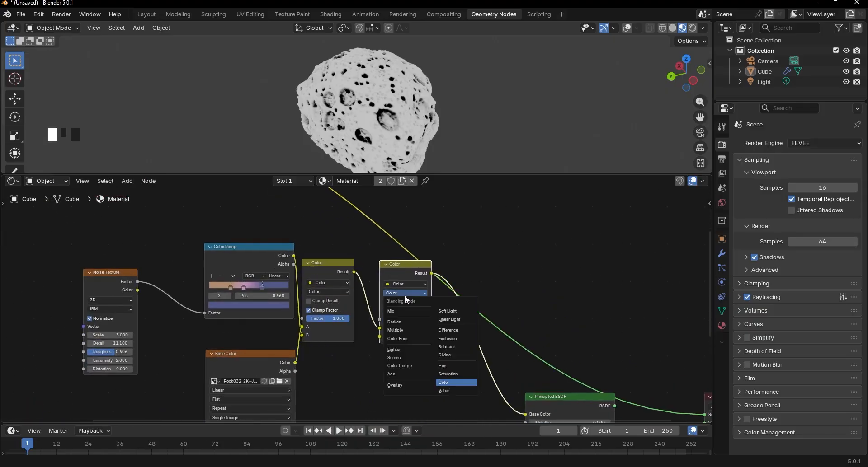
{"action": "left_click", "coordinate": [387, 329]}
- Connect the ambient occlusion Color Ramp to the Multiply node's B input and set its factor to 0.95
{"action": "scroll", "coordinate": [381, 326], "scroll_direction": "down", "scroll_amount": 4}
{"action": "middle_click_drag", "start_coordinate": [242, 209], "coordinate": [263, 246]}
{"action": "left_click_drag", "start_coordinate": [228, 206], "coordinate": [397, 364]}
{"action": "scroll", "coordinate": [357, 330], "scroll_direction": "up", "scroll_amount": 2}
{"action": "double_click", "coordinate": [358, 325]}
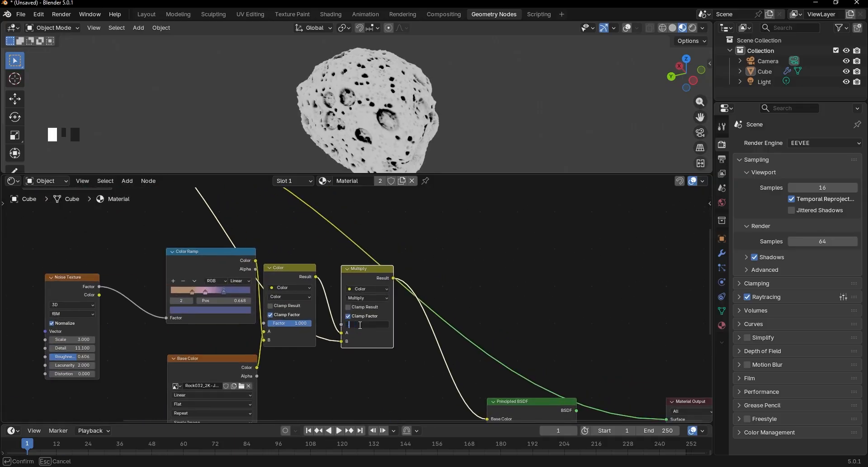
{"action": "type", "text": ".95"}
{"action": "key", "text": "Return"}
- Connect the Principled BSDF back to the Material Output, fine-tune the Multiply factor, and check the asteroid from another side
{"action": "middle_click_drag", "start_coordinate": [382, 254], "coordinate": [300, 201]}
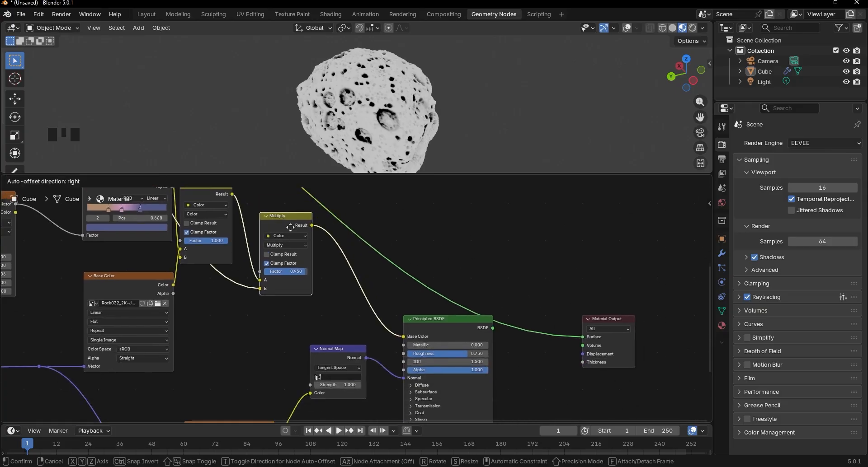
{"action": "left_click", "coordinate": [451, 321], "text": "ctrl+shift"}
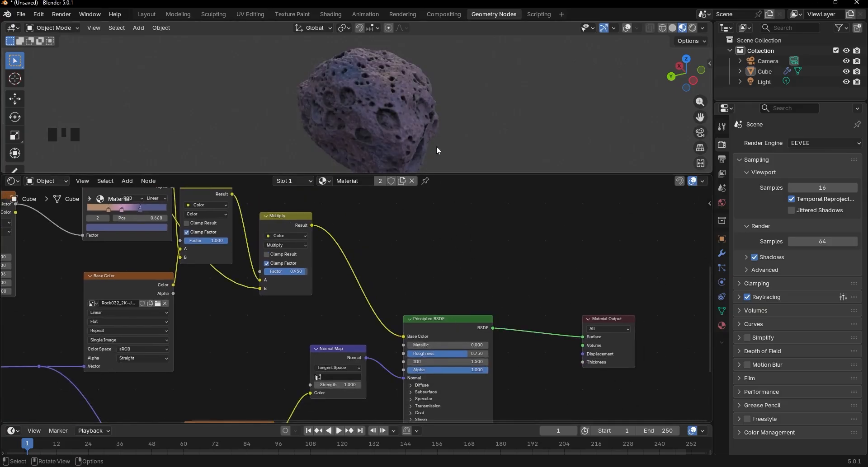
{"action": "middle_click_drag", "start_coordinate": [436, 146], "coordinate": [247, 100]}
{"action": "left_click_drag", "start_coordinate": [285, 272], "coordinate": [281, 272]}
{"action": "middle_click_drag", "start_coordinate": [312, 100], "coordinate": [262, 65]}
{"action": "scroll", "coordinate": [271, 73], "scroll_direction": "up", "scroll_amount": 1}
- Move the Normal Map and the texture nodes away from the Principled BSDF to make room between them
{"action": "scroll", "coordinate": [370, 300], "scroll_direction": "down", "scroll_amount": 10}
{"action": "middle_click_drag", "start_coordinate": [332, 351], "coordinate": [364, 266]}
{"action": "scroll", "coordinate": [360, 269], "scroll_direction": "up", "scroll_amount": 3}
{"action": "left_click_drag", "start_coordinate": [346, 266], "coordinate": [260, 252]}
{"action": "left_click_drag", "start_coordinate": [391, 225], "coordinate": [316, 248]}
{"action": "left_click", "coordinate": [340, 221]}
- Insert a Bump node between the Normal Map and the Principled BSDF
{"action": "scroll", "coordinate": [364, 259], "scroll_direction": "up", "scroll_amount": 6}
{"action": "middle_click_drag", "start_coordinate": [365, 260], "coordinate": [370, 232]}
{"action": "key", "text": "shift+a"}
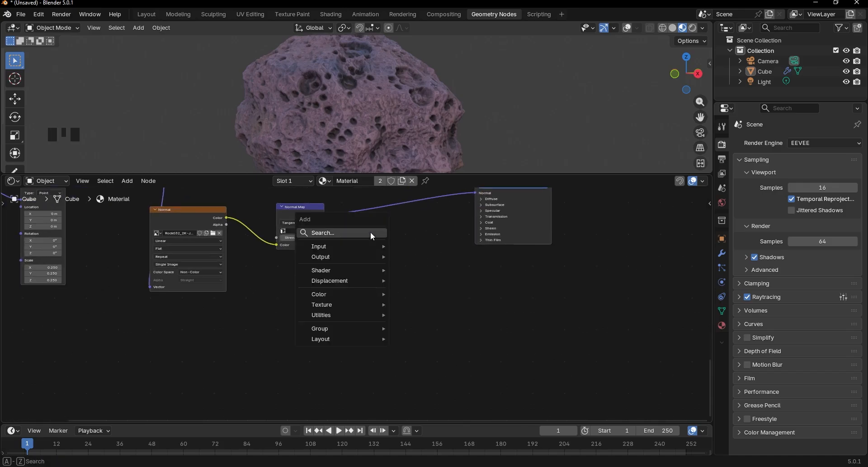
{"action": "left_click", "coordinate": [370, 233]}
{"action": "type", "text": "bump"}
{"action": "key", "text": "Return"}
{"action": "left_click", "coordinate": [383, 201]}
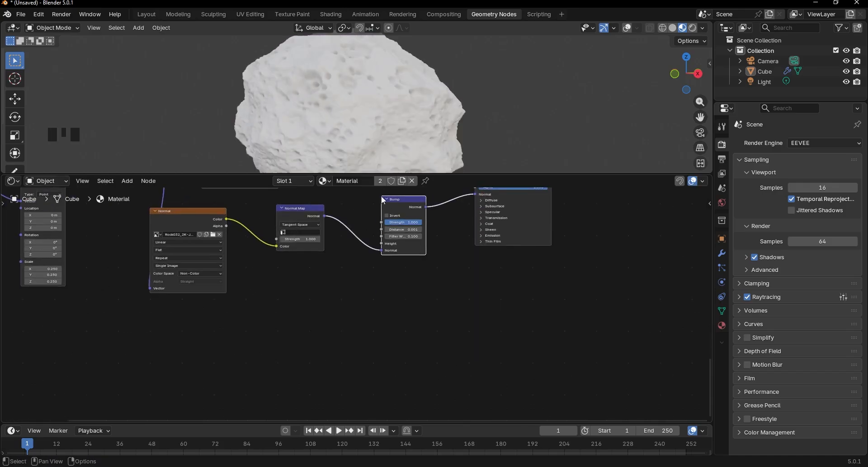
- Add a Noise Texture below the Normal Map and connect its Factor output to the Bump node's Height
{"action": "key", "text": "shift+a"}
{"action": "type", "text": "n"}
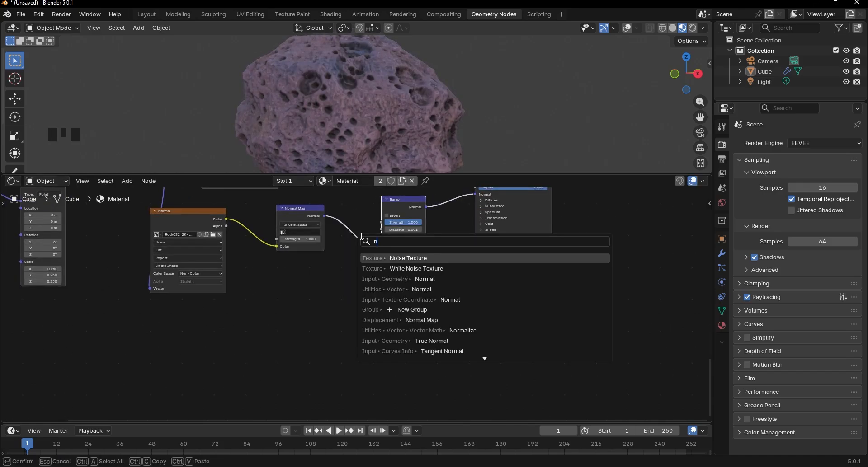
{"action": "type", "text": "oi"}
{"action": "left_click", "coordinate": [388, 259]}
{"action": "left_click", "coordinate": [248, 285]}
{"action": "left_click", "coordinate": [311, 270]}
{"action": "scroll", "coordinate": [311, 270], "scroll_direction": "up", "scroll_amount": 4}
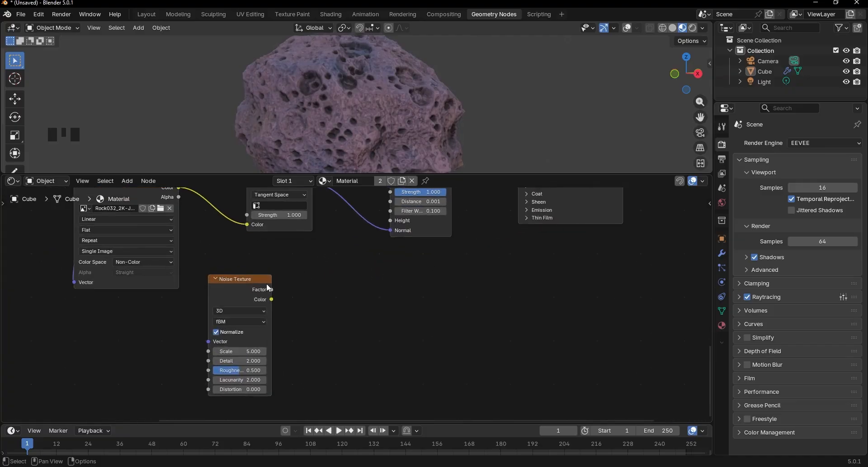
{"action": "left_click_drag", "start_coordinate": [271, 290], "coordinate": [328, 282]}
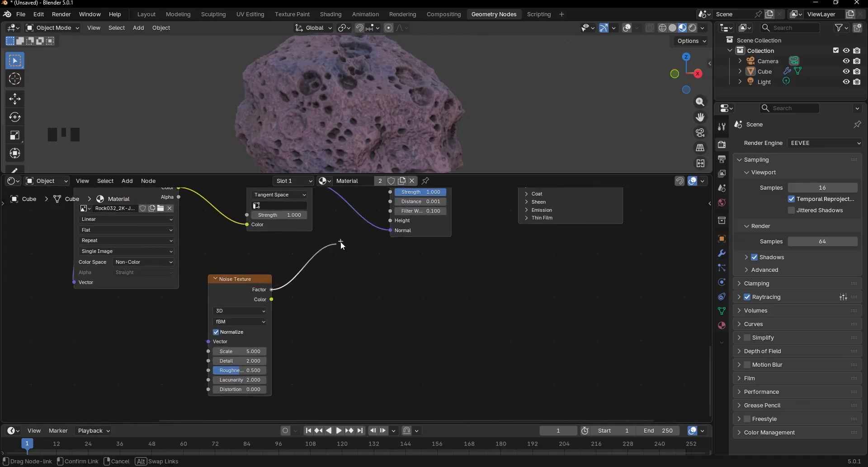
{"action": "left_click_drag", "start_coordinate": [341, 244], "coordinate": [400, 223]}
- Set the new Noise Texture's scale to 30 and adjust its detail
{"action": "middle_click_drag", "start_coordinate": [234, 302], "coordinate": [309, 247]}
{"action": "scroll", "coordinate": [310, 256], "scroll_direction": "up", "scroll_amount": 2}
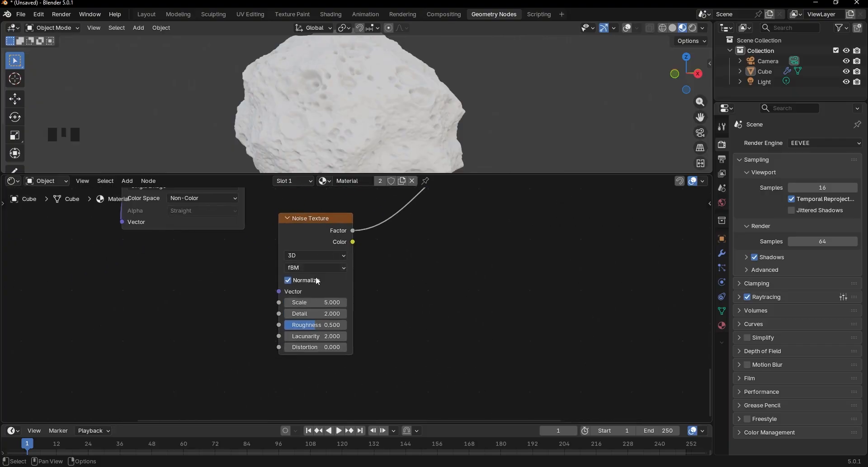
{"action": "left_click", "coordinate": [316, 302]}
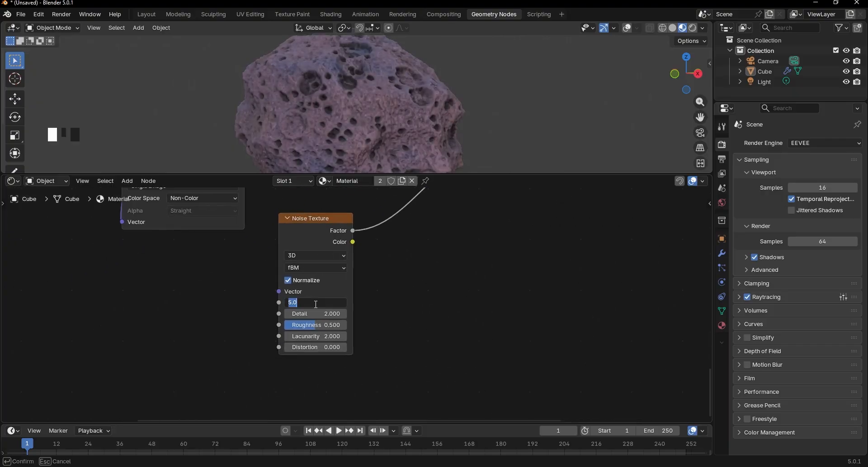
{"action": "type", "text": "30"}
{"action": "key", "text": "Return"}
{"action": "mouse_move", "coordinate": [314, 312]}
{"action": "left_mouse_down"}
{"action": "mouse_move", "coordinate": [330, 312]}
{"action": "mouse_move", "coordinate": [319, 324]}
{"action": "left_mouse_up"}
- Set the Bump node's strength to about 0.235 and its distance to 1
{"action": "scroll", "coordinate": [414, 279], "scroll_direction": "down", "scroll_amount": 4}
{"action": "middle_click_drag", "start_coordinate": [443, 222], "coordinate": [328, 351]}
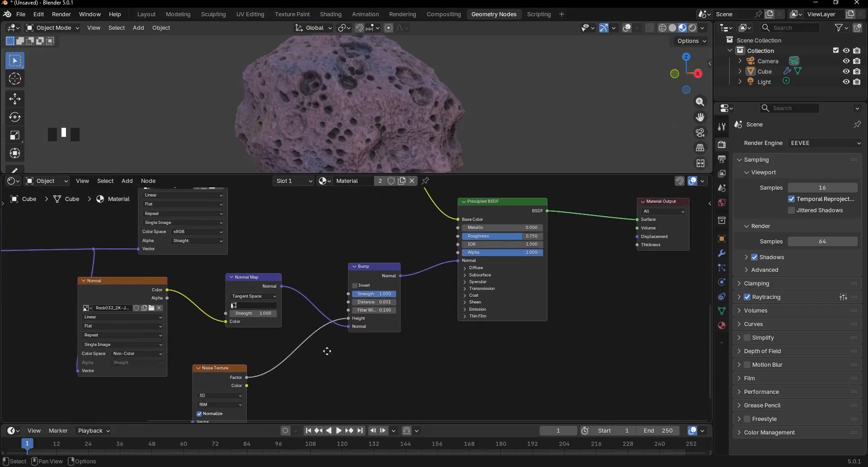
{"action": "scroll", "coordinate": [373, 286], "scroll_direction": "up", "scroll_amount": 3}
{"action": "left_click_drag", "start_coordinate": [376, 302], "coordinate": [360, 297]}
{"action": "left_click", "coordinate": [363, 307]}
{"action": "type", "text": "1"}
{"action": "key", "text": "Return"}
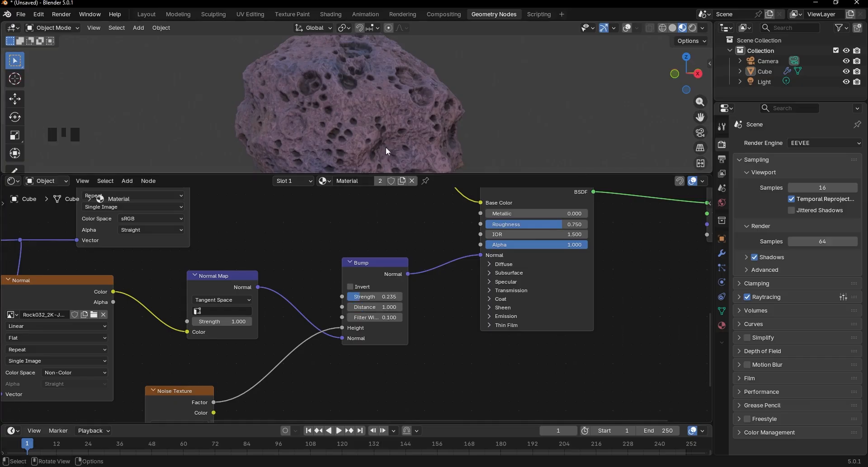
- Set the Bump node's strength to about 0.61 while checking the asteroid's surface up close
{"action": "middle_click_drag", "start_coordinate": [386, 148], "coordinate": [395, 130]}
{"action": "scroll", "coordinate": [390, 148], "scroll_direction": "up", "scroll_amount": 3}
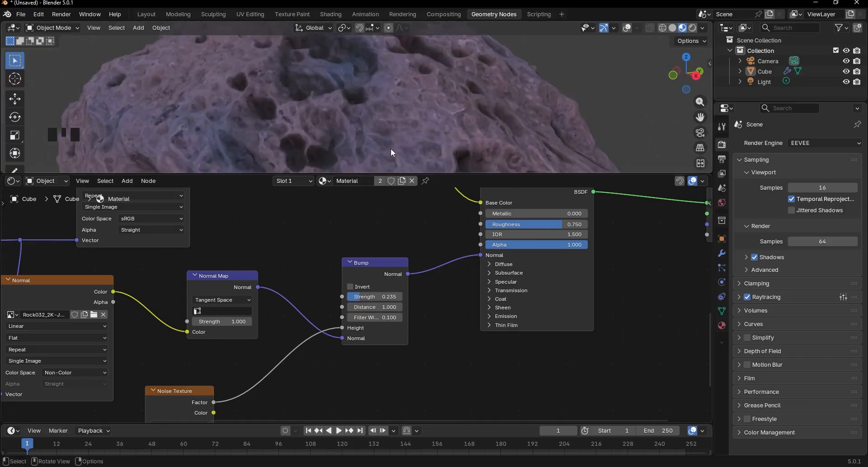
{"action": "mouse_move", "coordinate": [377, 297]}
{"action": "left_mouse_down"}
{"action": "mouse_move", "coordinate": [410, 297]}
{"action": "mouse_move", "coordinate": [382, 297]}
{"action": "left_mouse_up"}
{"action": "scroll", "coordinate": [340, 125], "scroll_direction": "down", "scroll_amount": 6}
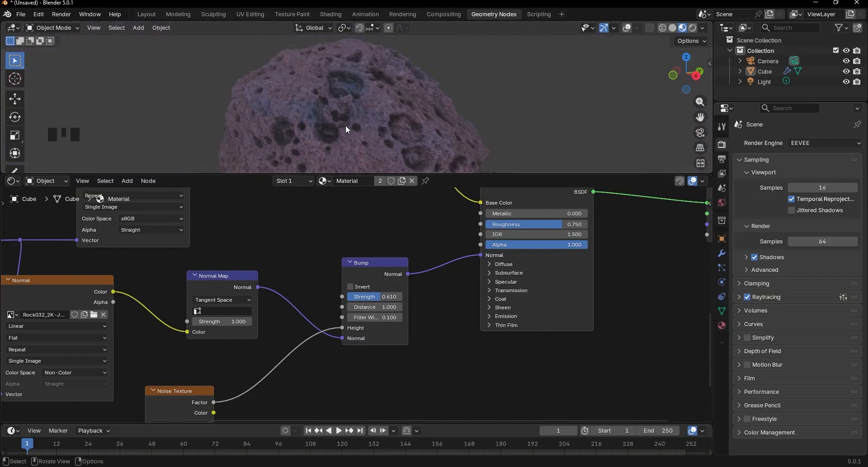
- Bring the whole asteroid into view and open the viewport shading options
{"action": "mouse_move", "coordinate": [408, 142]}
{"action": "middle_mouse_down"}
{"action": "mouse_move", "coordinate": [296, 102]}
{"action": "mouse_move", "coordinate": [341, 139]}
{"action": "mouse_move", "coordinate": [418, 167]}
{"action": "mouse_move", "coordinate": [484, 27]}
{"action": "mouse_move", "coordinate": [534, 171]}
{"action": "mouse_move", "coordinate": [527, 161]}
{"action": "mouse_move", "coordinate": [398, 142]}
{"action": "middle_mouse_up"}
{"action": "scroll", "coordinate": [299, 105], "scroll_direction": "down", "scroll_amount": 4}
{"action": "left_click", "coordinate": [702, 28]}
{"action": "left_click", "coordinate": [696, 113]}
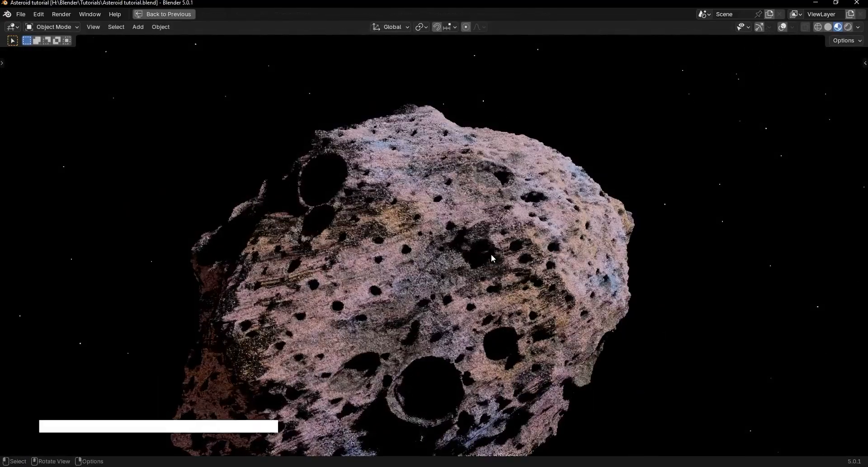
- Examine the finished asteroid against the starry background from several sides and up close
{"action": "middle_click_drag", "start_coordinate": [472, 260], "coordinate": [494, 232]}
{"action": "middle_click_drag", "start_coordinate": [405, 248], "coordinate": [343, 283]}
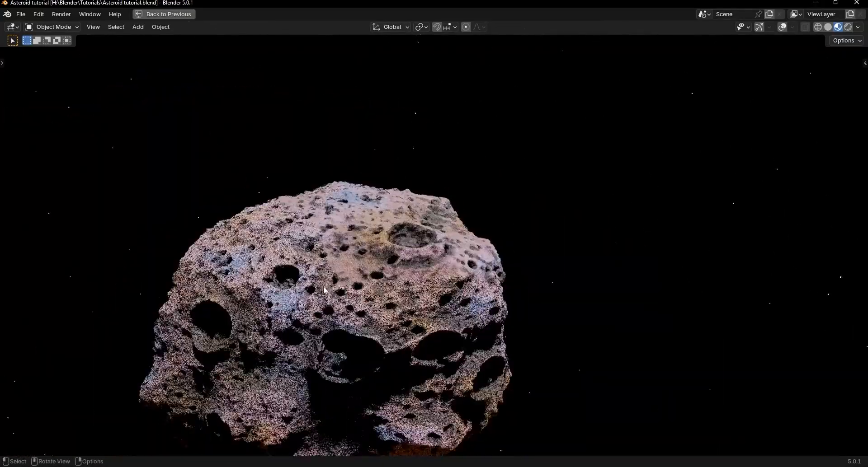
{"action": "middle_click_drag", "start_coordinate": [358, 279], "coordinate": [356, 248]}
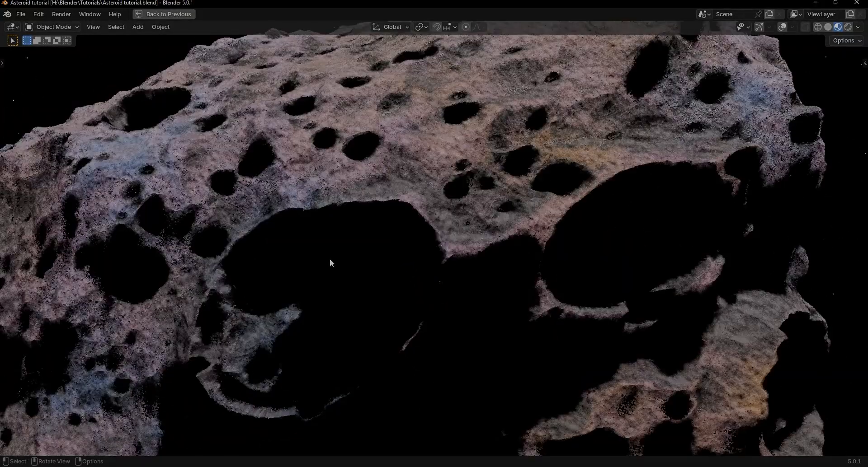
{"action": "middle_click_drag", "start_coordinate": [331, 262], "coordinate": [374, 257]}
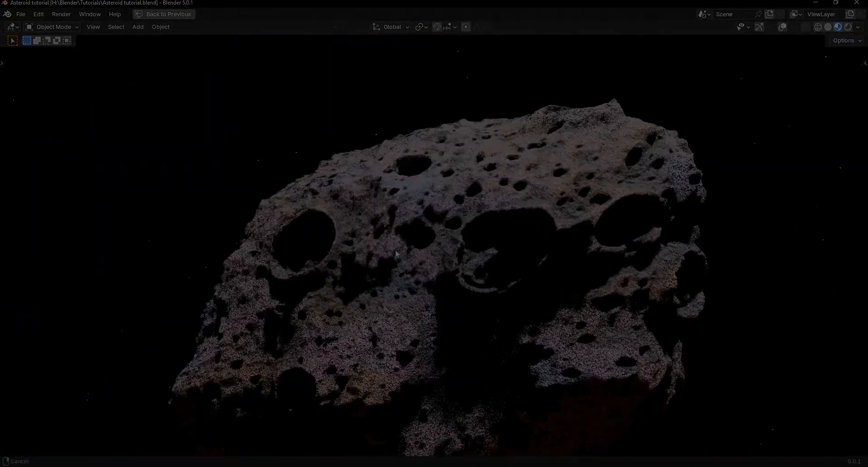
{"action": "middle_click_drag", "start_coordinate": [393, 259], "coordinate": [407, 257]}
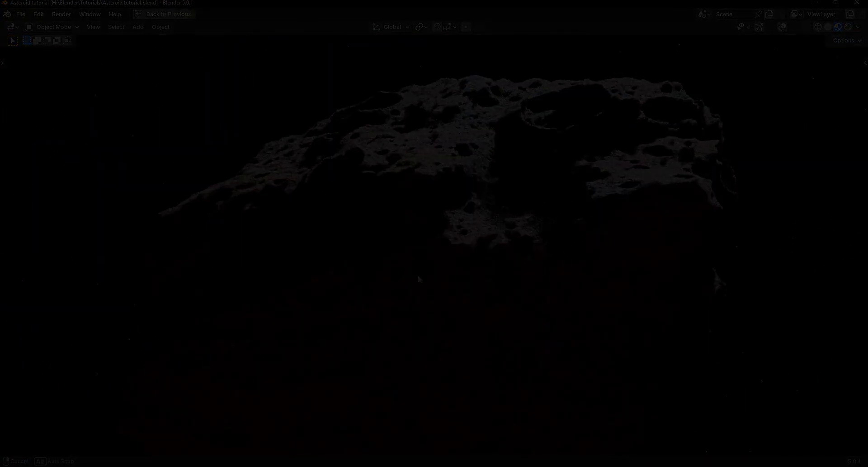